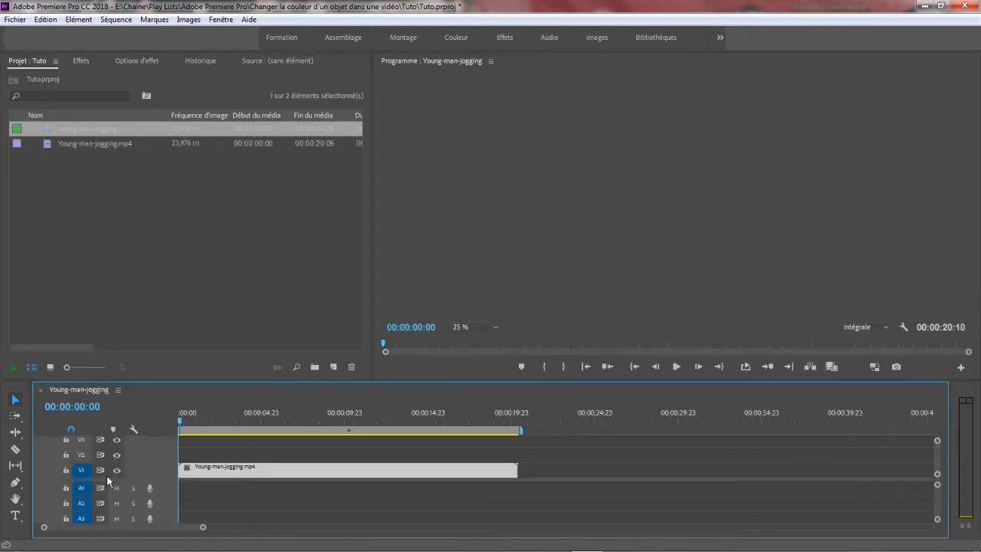
# - Play the jogging sequence to preview the footage, and return the playhead to the start
pyautogui.click(676, 366)
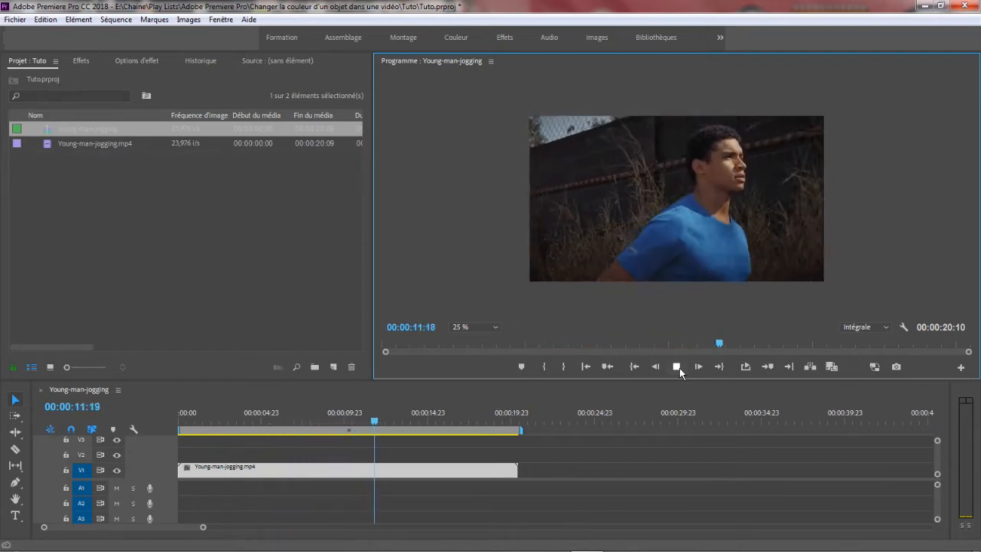
pyautogui.click(678, 368)
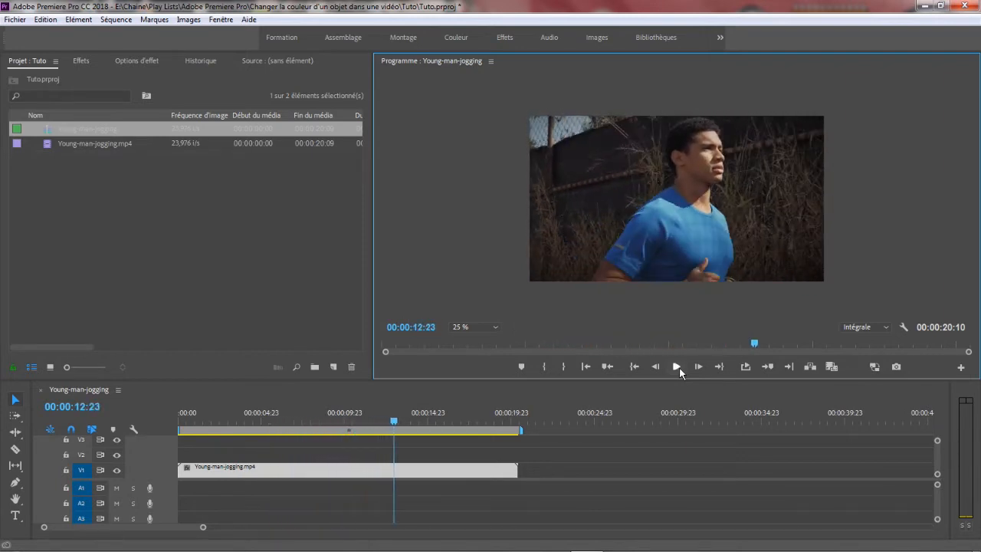
pyautogui.click(587, 367)
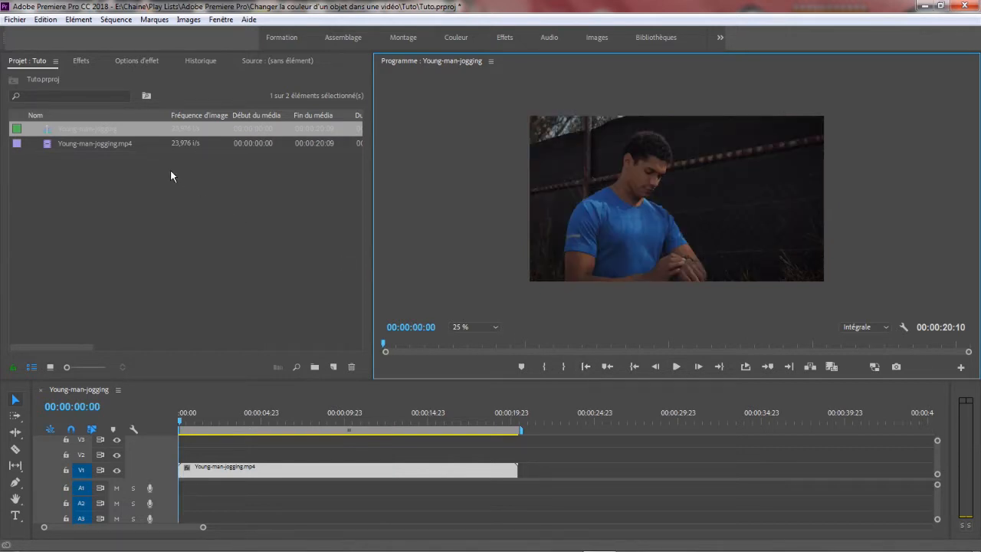
# - Show the Couleur Lumetri controls and give them more height by shrinking the timeline area
pyautogui.click(221, 20)
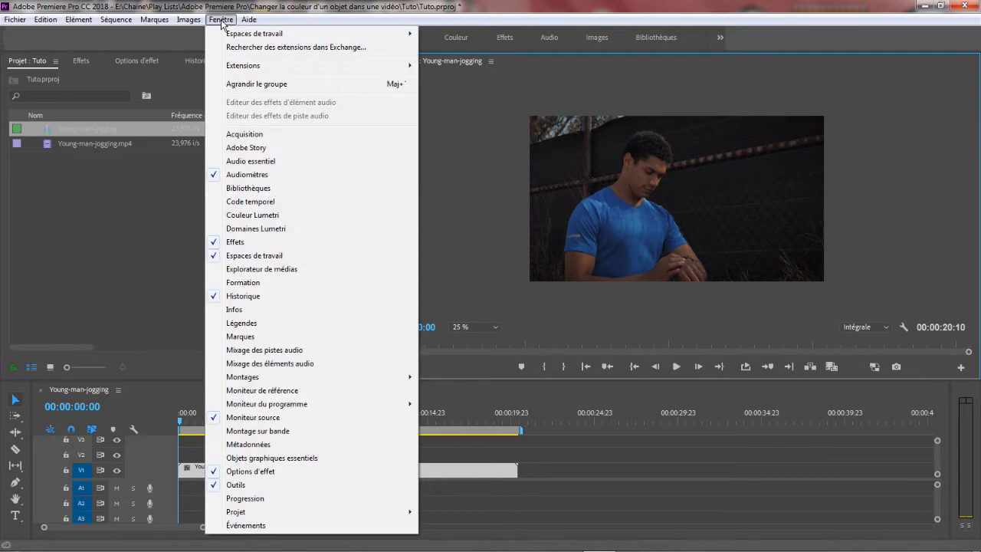
pyautogui.click(239, 215)
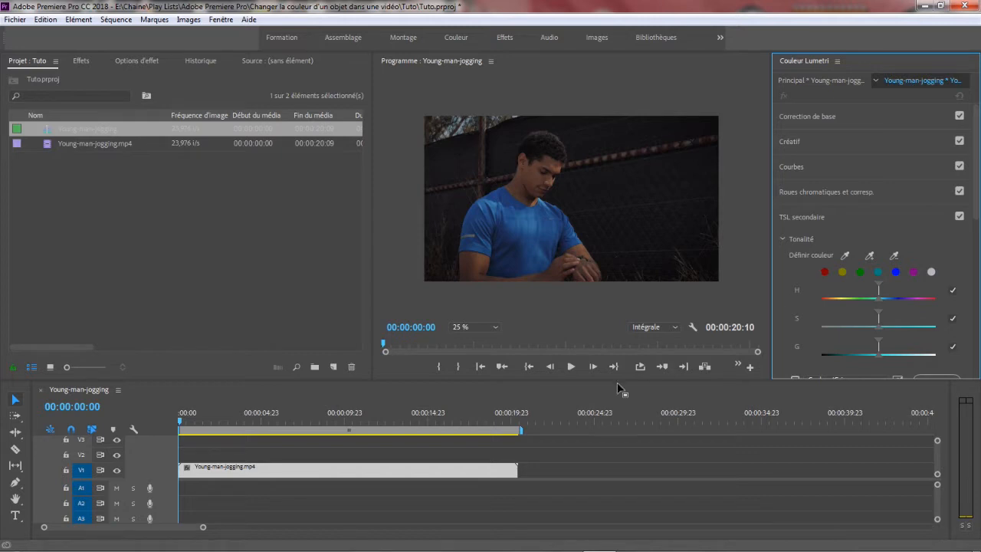
pyautogui.moveTo(548, 380); pyautogui.dragTo(522, 426)
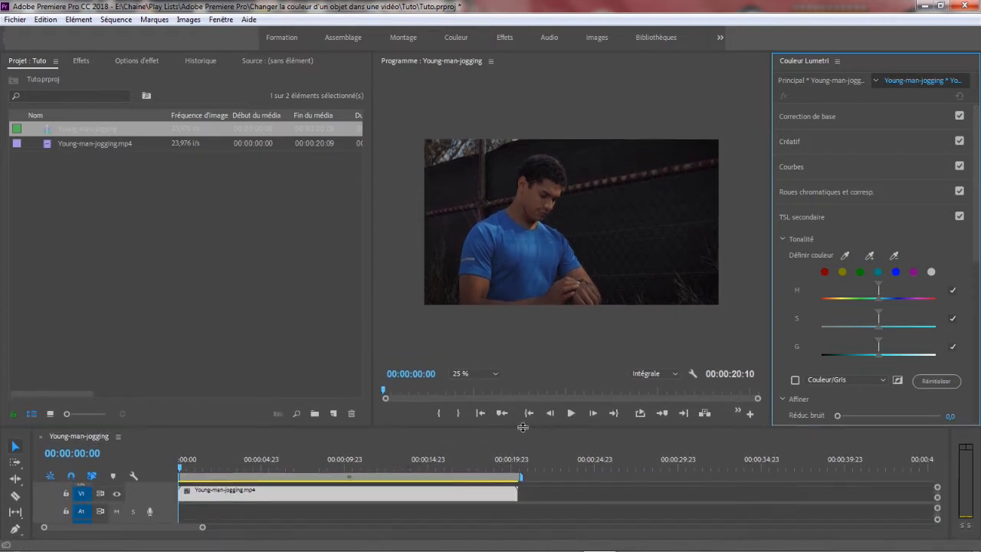
# - Sample the shirt's blue as the TSL secondaire key colour for the jogging clip and display the selection as Couleur/Gris
pyautogui.click(423, 492)
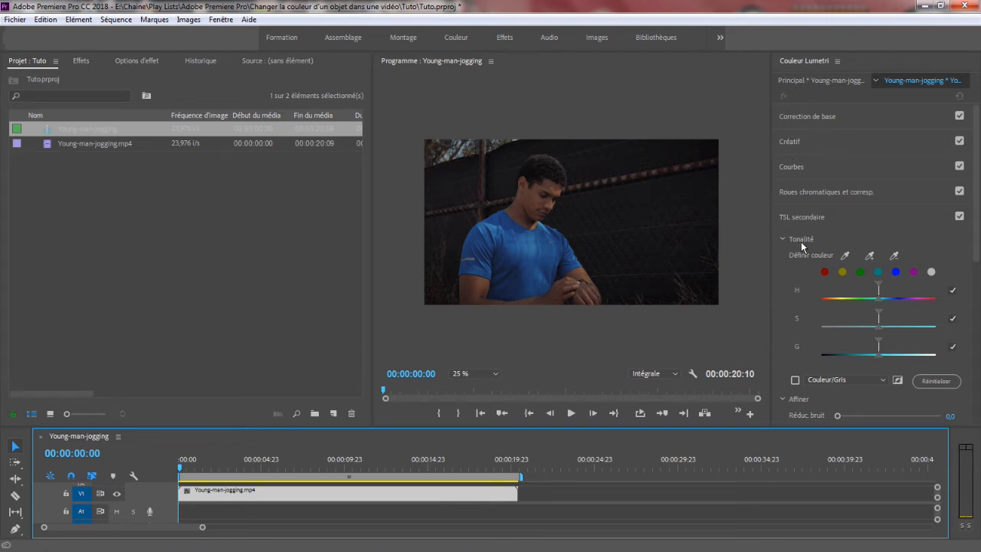
pyautogui.click(845, 257)
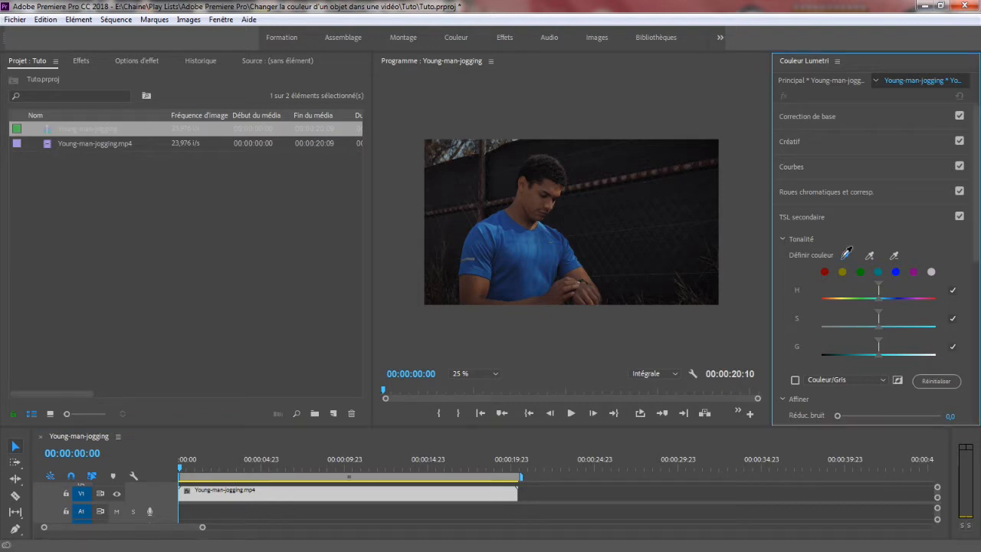
pyautogui.click(526, 253)
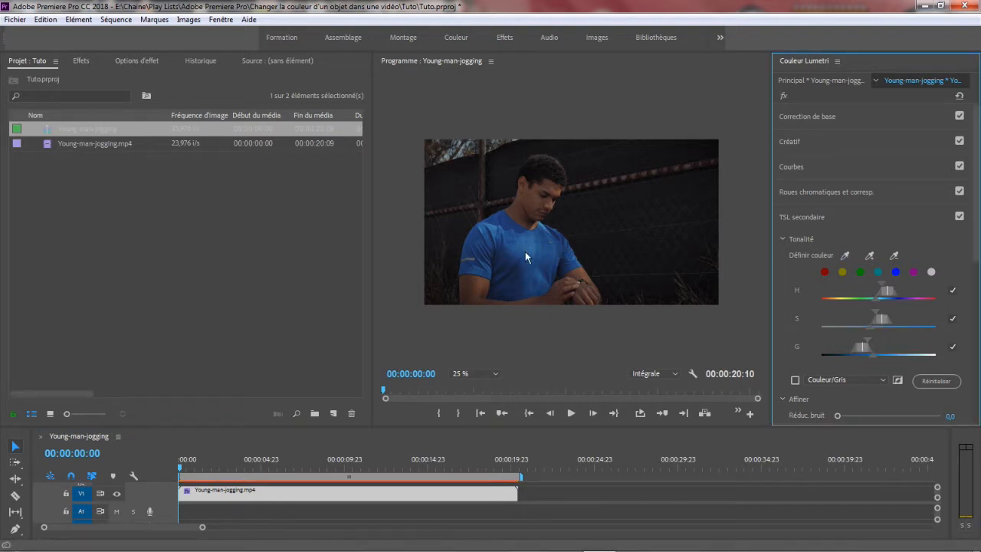
pyautogui.click(795, 381)
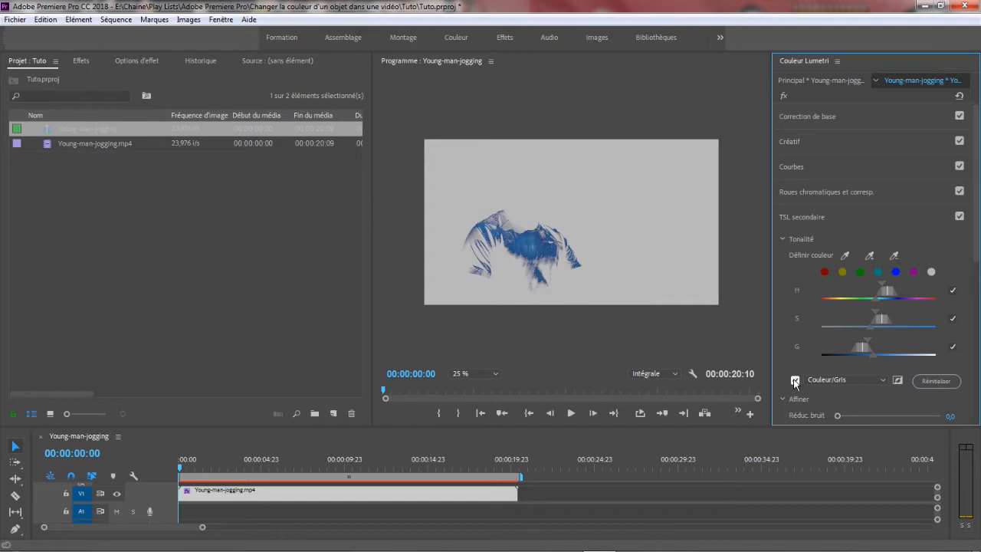
# - Add two darker shirt areas to the colour key and widen its G and S ranges to cover the whole shirt
pyautogui.click(870, 256)
pyautogui.click(512, 256)
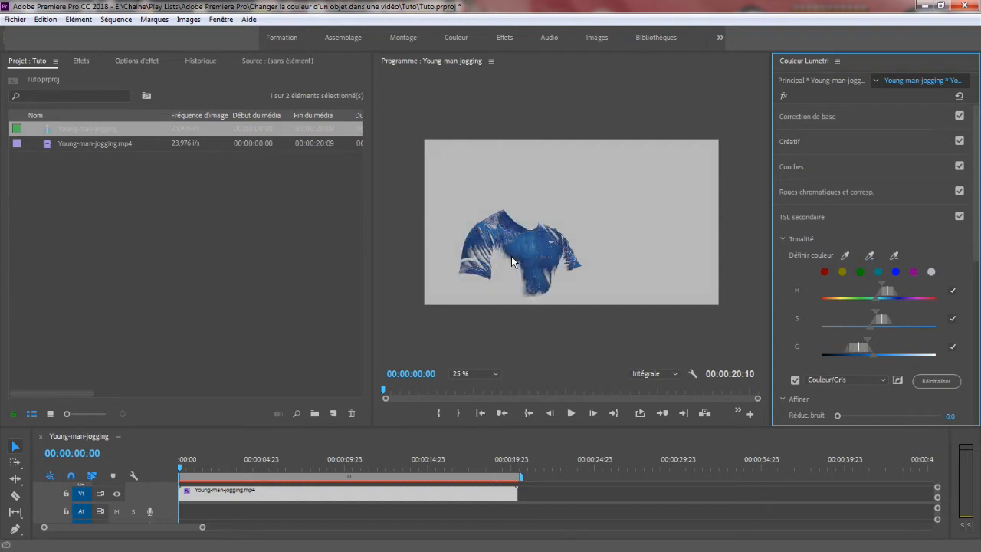
pyautogui.click(869, 256)
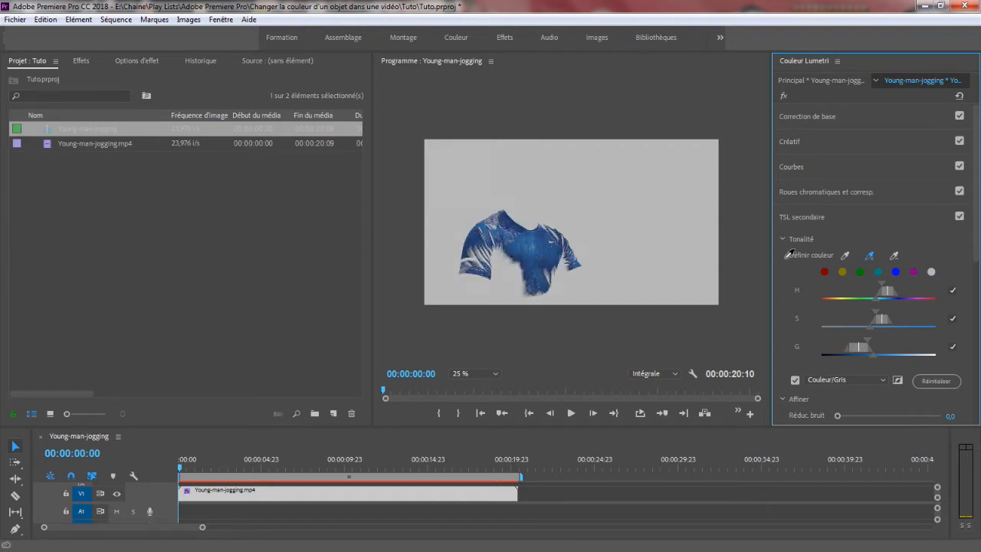
pyautogui.click(521, 273)
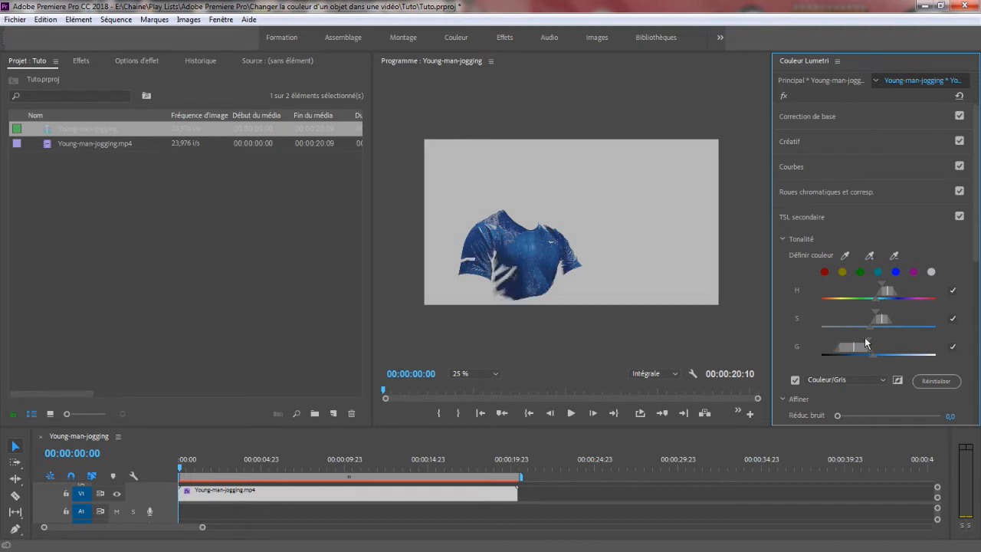
pyautogui.moveTo(866, 343); pyautogui.dragTo(898, 348)
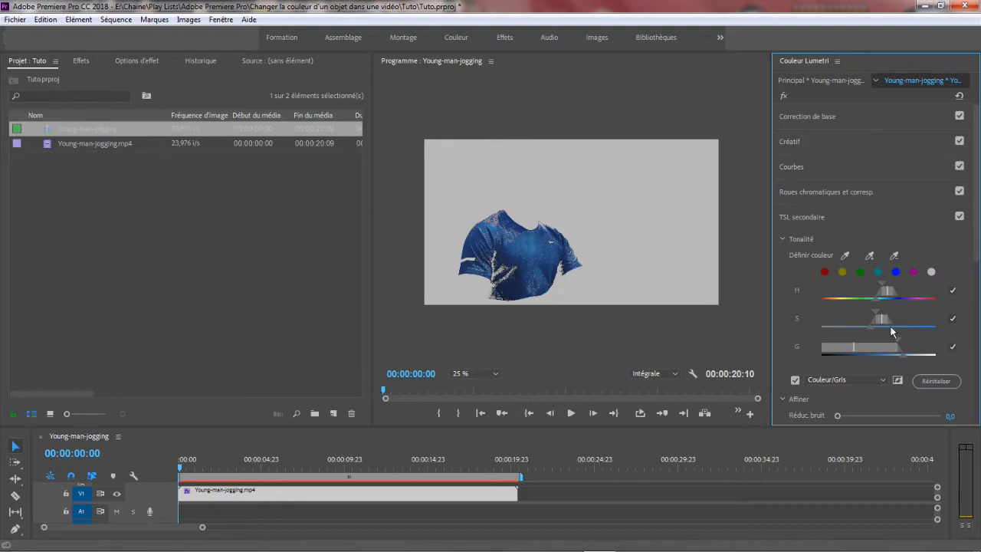
pyautogui.moveTo(876, 316); pyautogui.dragTo(848, 317)
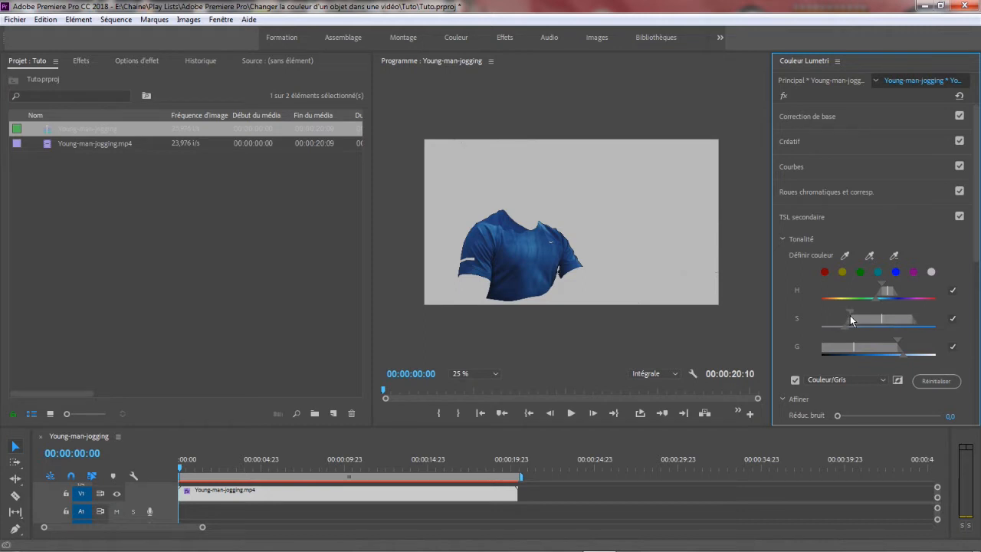
# - Play the sequence to check how well the key isolates the shirt, stopping near 00:00:18:02
pyautogui.click(572, 413)
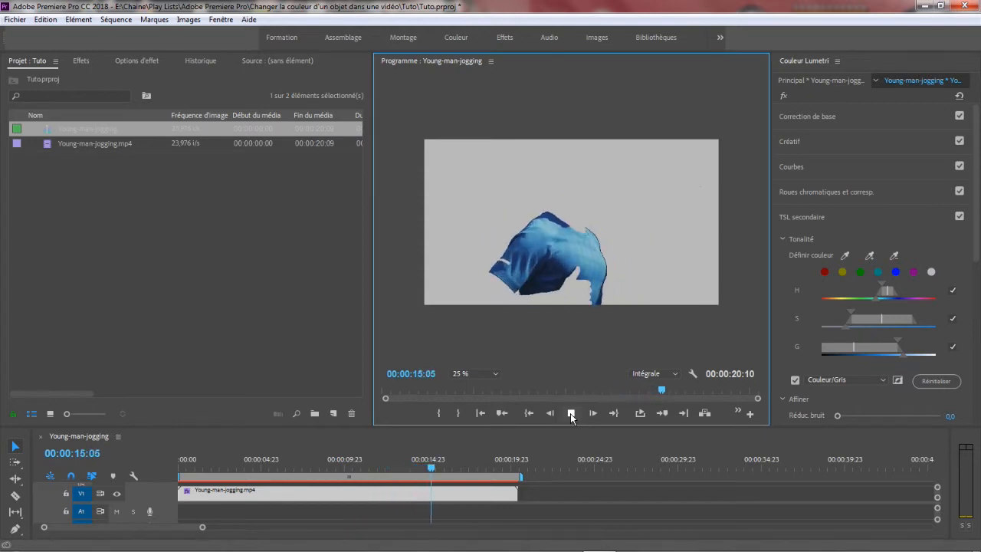
pyautogui.click(570, 413)
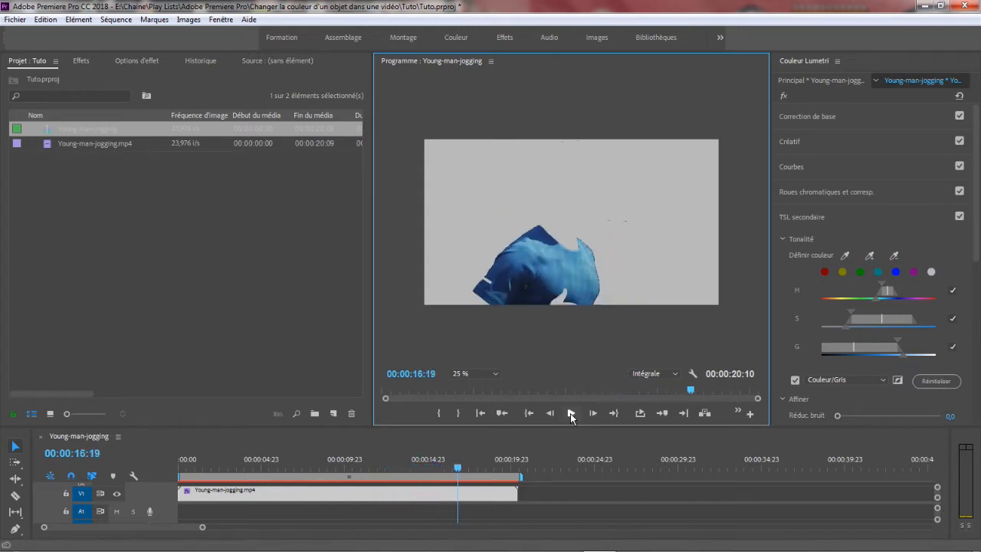
pyautogui.click(571, 413)
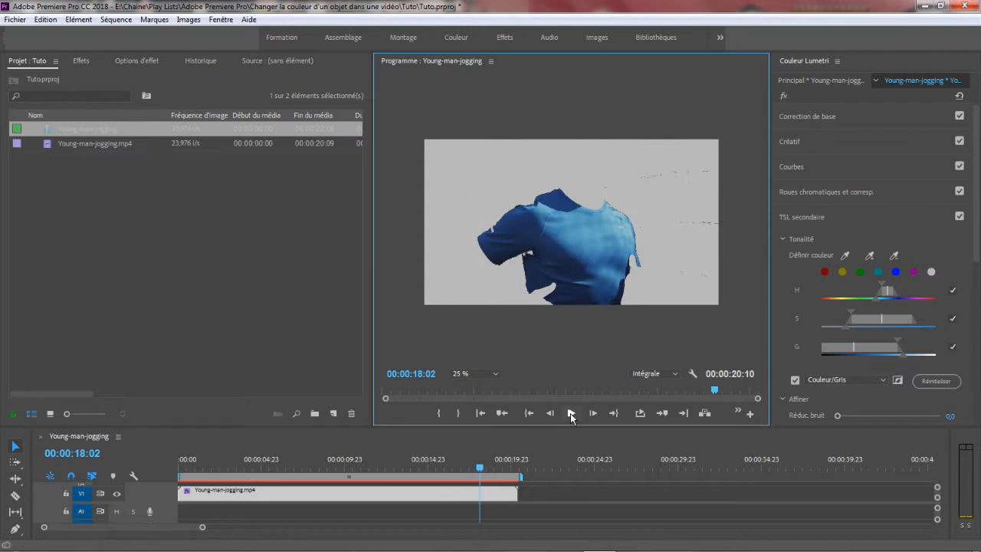
# - Move the playhead back frame by frame to 00:00:16:17, checking the background for stray keyed pixels
pyautogui.click(648, 474)
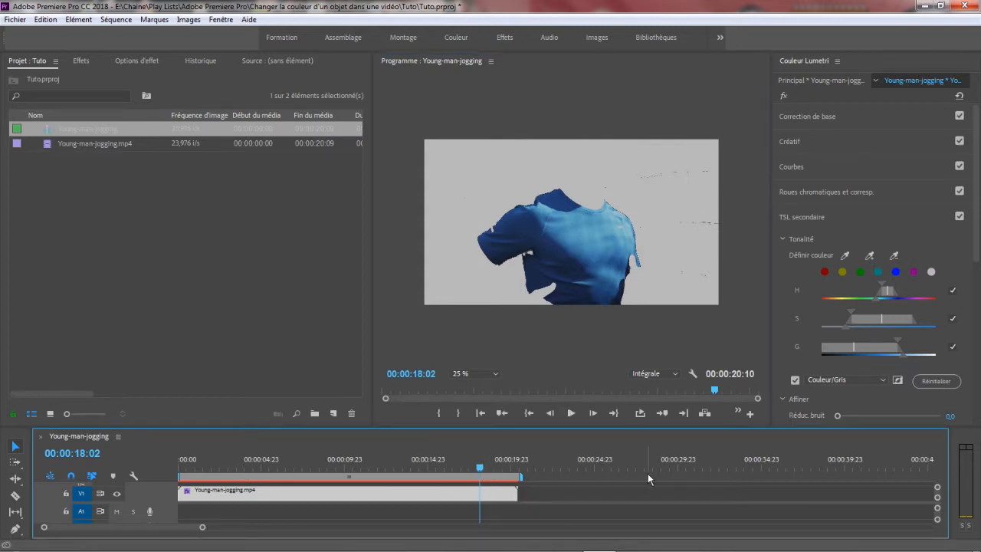
pyautogui.press('Left')
pyautogui.press('Left')
pyautogui.press('Left')
pyautogui.press('Left')
pyautogui.press('Left')
pyautogui.press('Left')
pyautogui.press('Left')
pyautogui.press('Left')
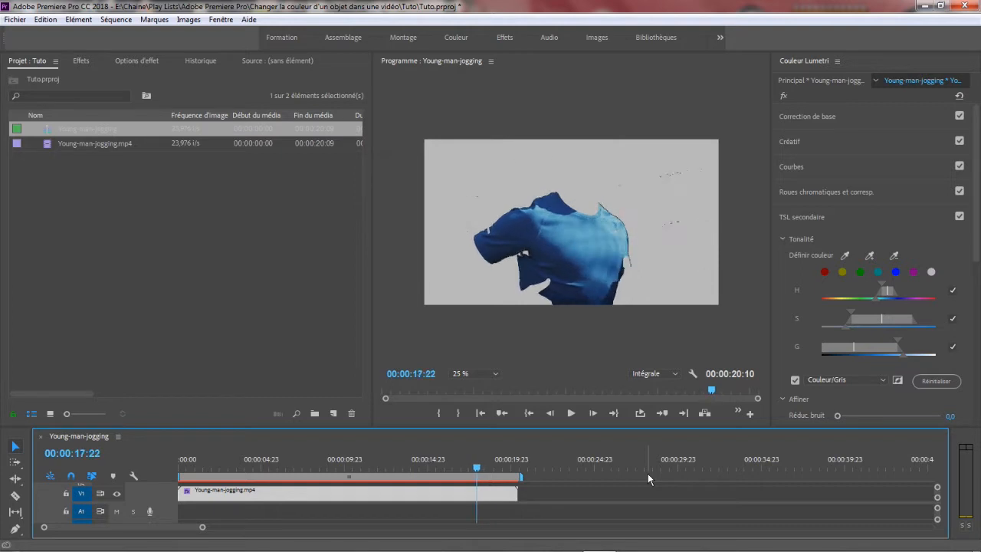
pyautogui.press('Left')
pyautogui.press('Left')
pyautogui.press('Left')
pyautogui.press('Left')
pyautogui.press('Left')
pyautogui.press('Left')
pyautogui.press('Left')
pyautogui.press('Left')
pyautogui.press('Left')
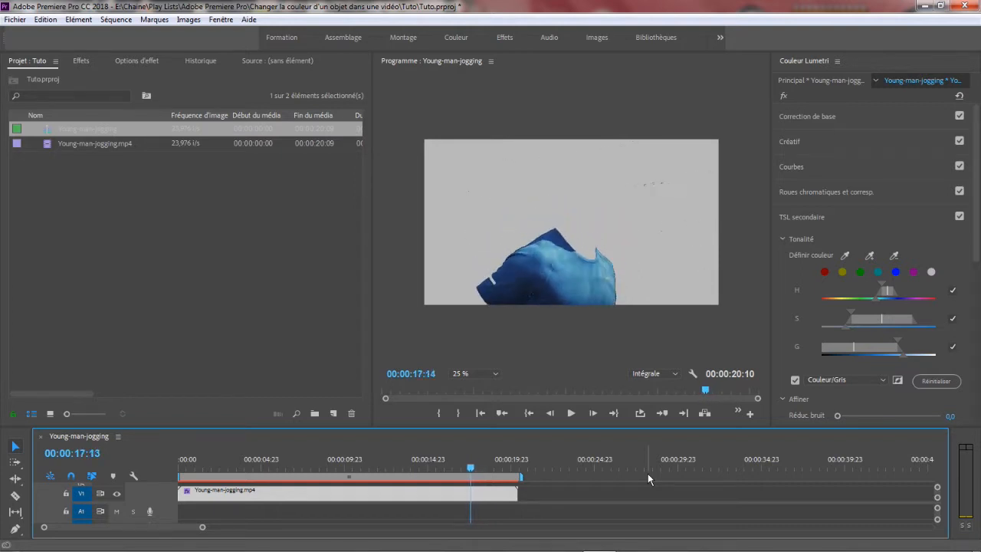
pyautogui.press('Left')
pyautogui.press('Left')
pyautogui.press('Left')
pyautogui.press('Left')
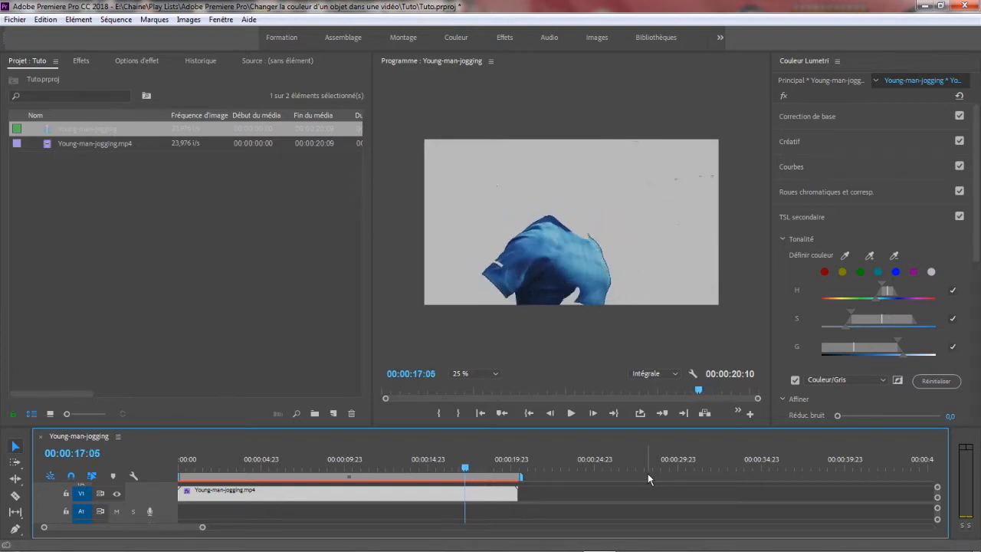
pyautogui.press('Left')
pyautogui.press('Left')
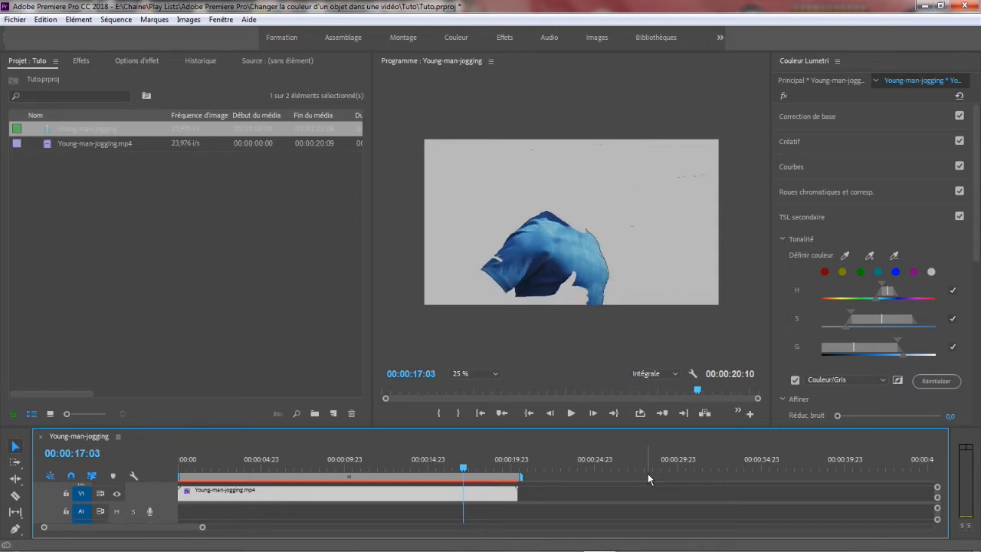
pyautogui.press('Left')
pyautogui.press('Left')
pyautogui.press('Left')
pyautogui.press('Left')
pyautogui.press('Left')
pyautogui.press('Left')
pyautogui.press('Left')
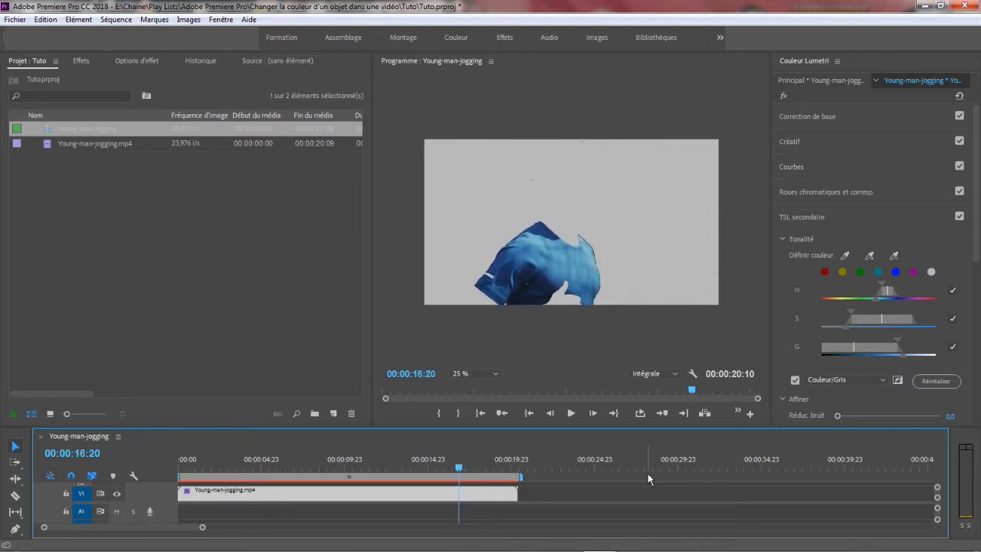
pyautogui.press('Left')
pyautogui.press('Left')
pyautogui.press('Left')
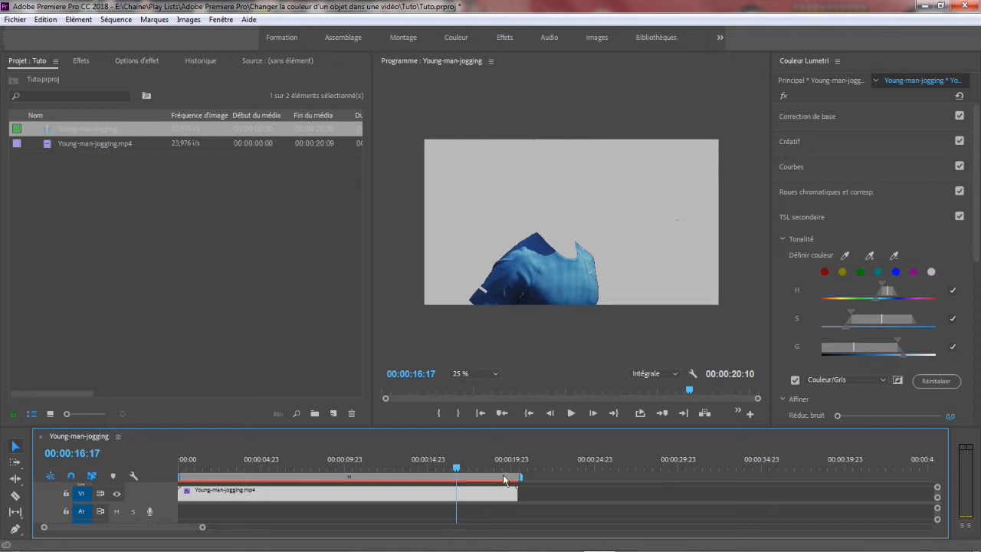
# - Add a cyan Flash cue point marker named "Début" at 00:00:16:17
pyautogui.rightClick(458, 469)
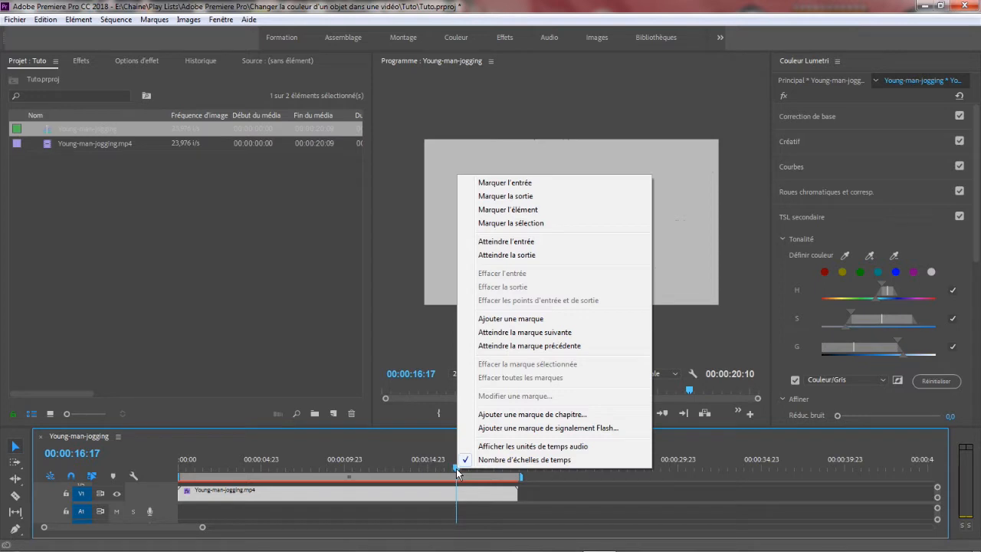
pyautogui.click(483, 428)
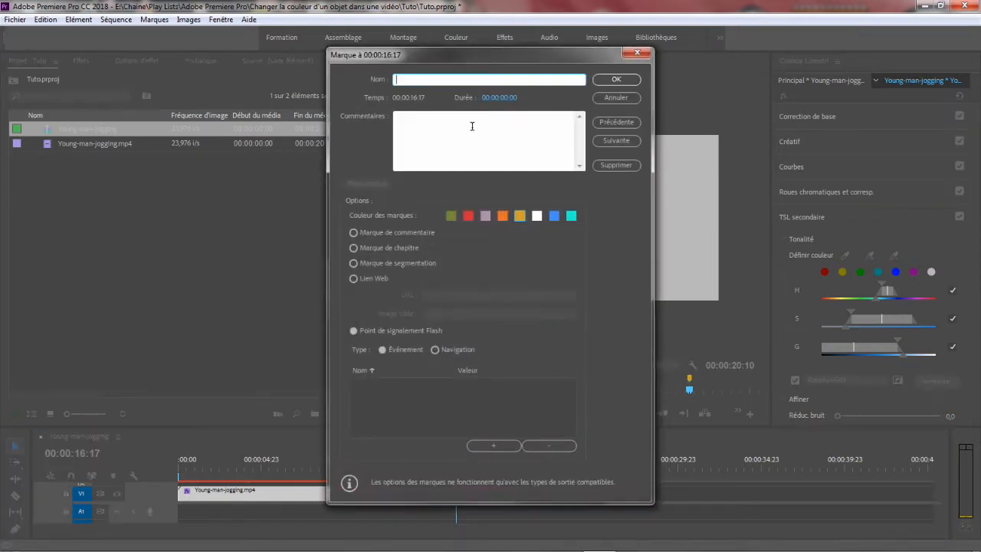
pyautogui.write('Début')
pyautogui.click(575, 218)
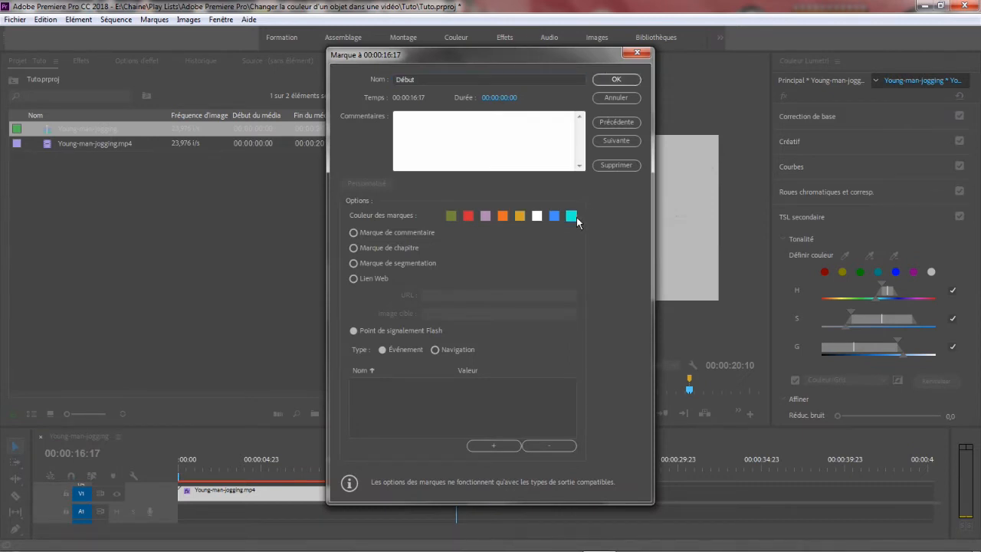
pyautogui.click(625, 79)
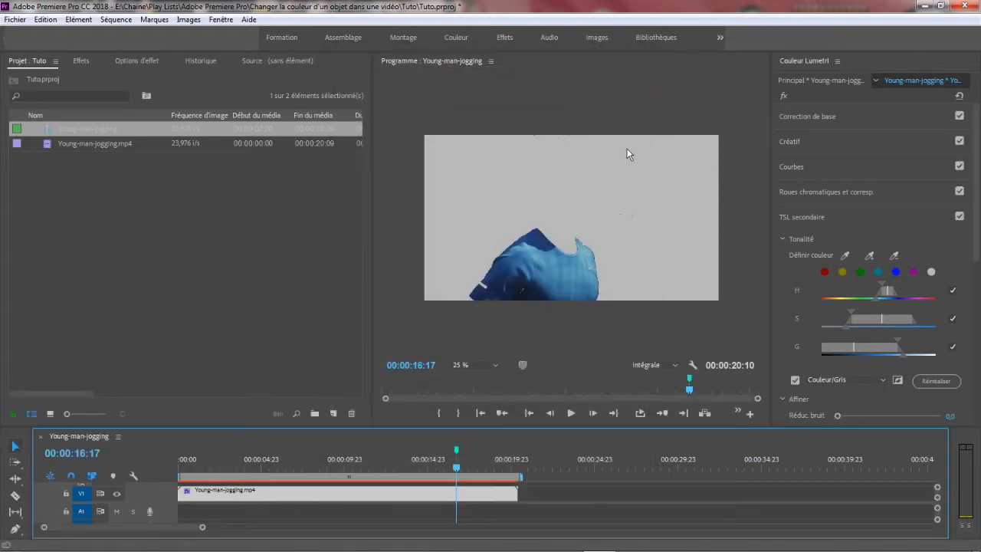
# - Play the rest of the clip, return to the sequence start, and add a rectangular mask to the Couleur Lumetri effect
pyautogui.click(571, 413)
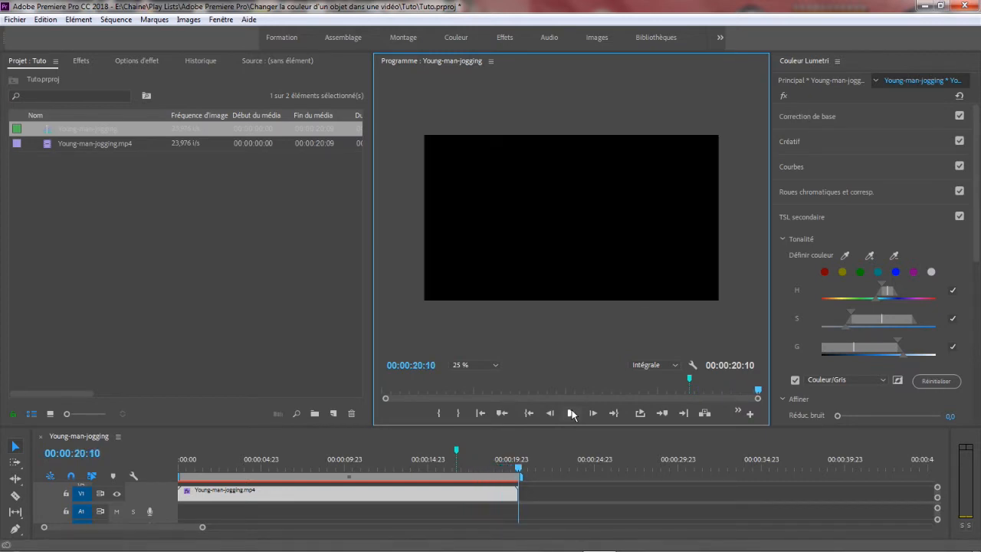
pyautogui.click(480, 414)
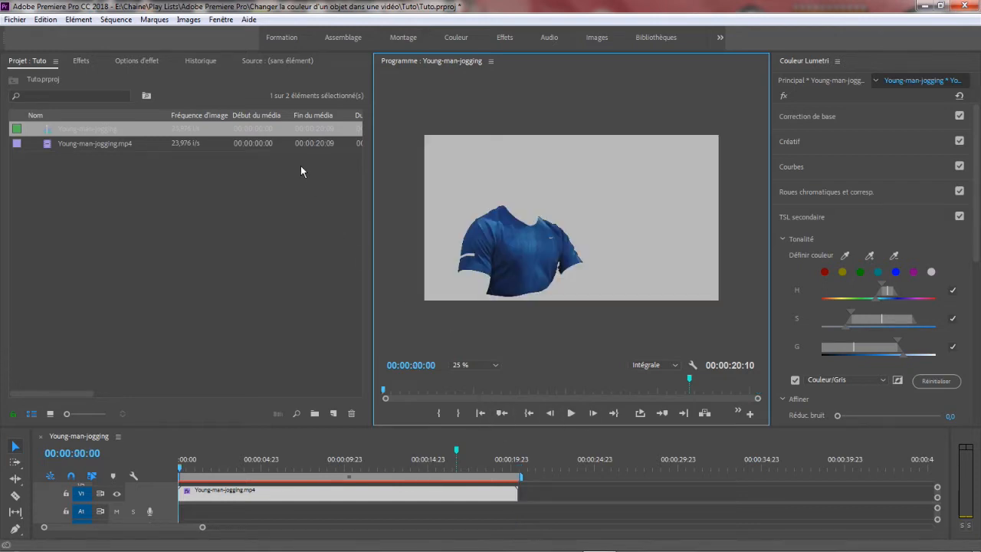
pyautogui.click(128, 61)
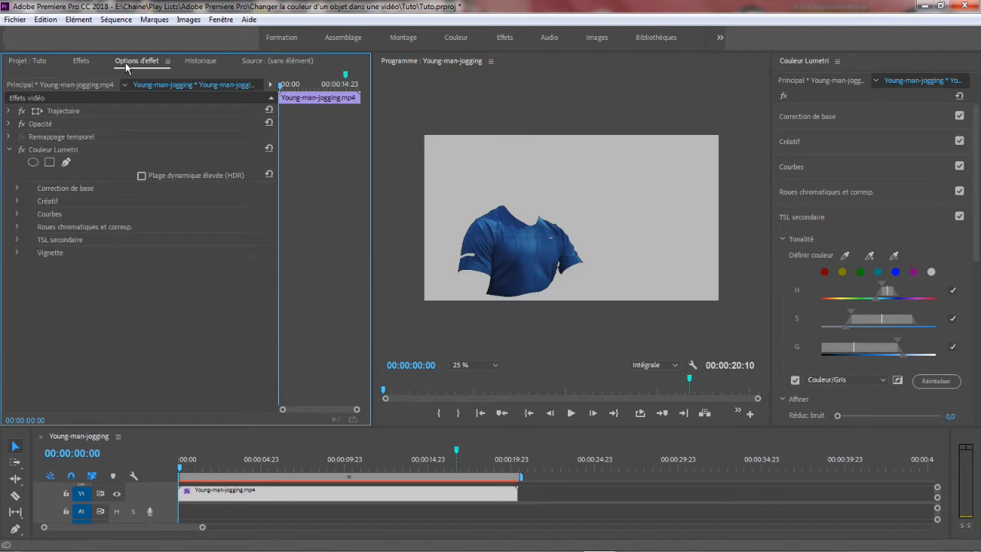
pyautogui.click(54, 151)
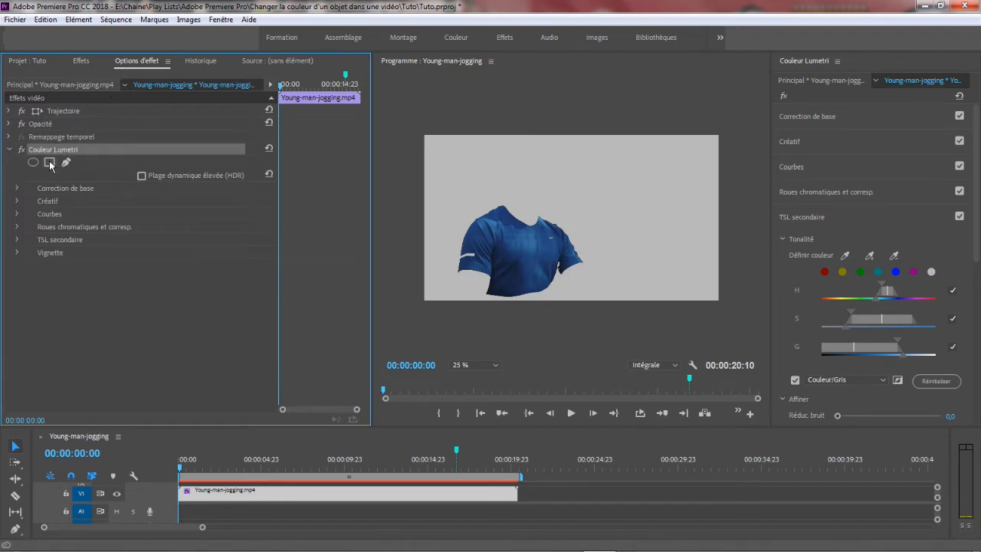
pyautogui.click(49, 161)
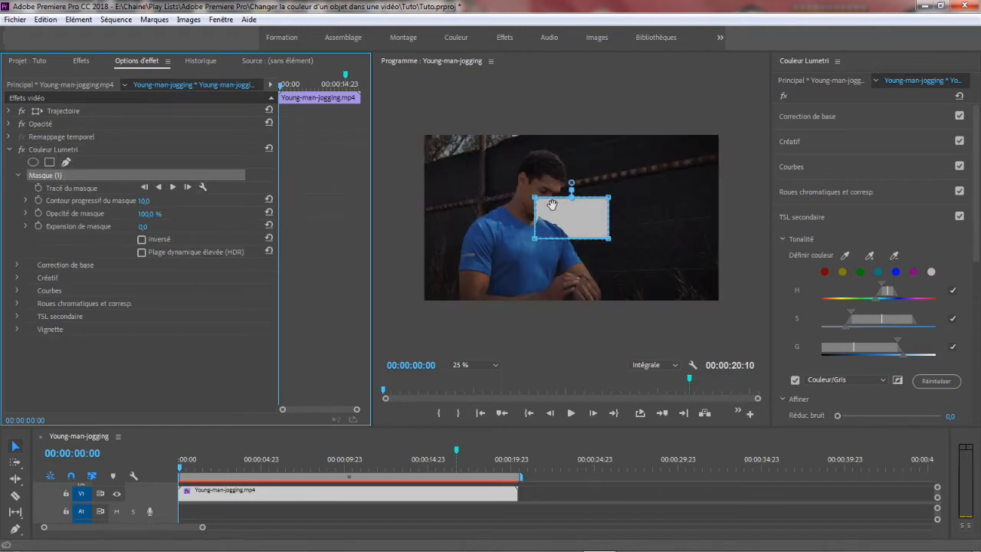
# - Stretch the rectangular mask's four corners beyond the frame's sides and lower edge so it covers everything from the jogger's chin down
pyautogui.moveTo(535, 199); pyautogui.dragTo(414, 193)
pyautogui.moveTo(535, 238); pyautogui.dragTo(415, 304)
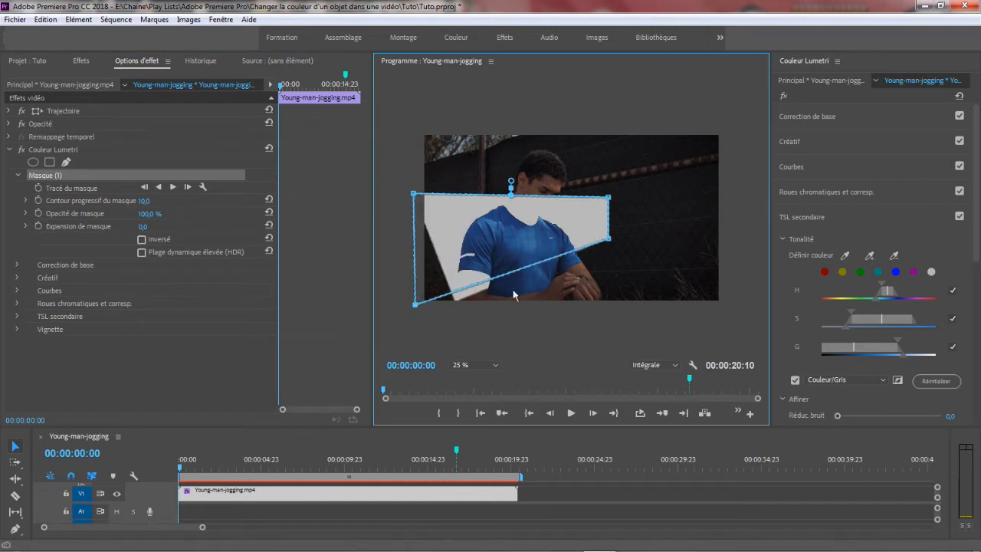
pyautogui.moveTo(611, 243); pyautogui.dragTo(732, 304)
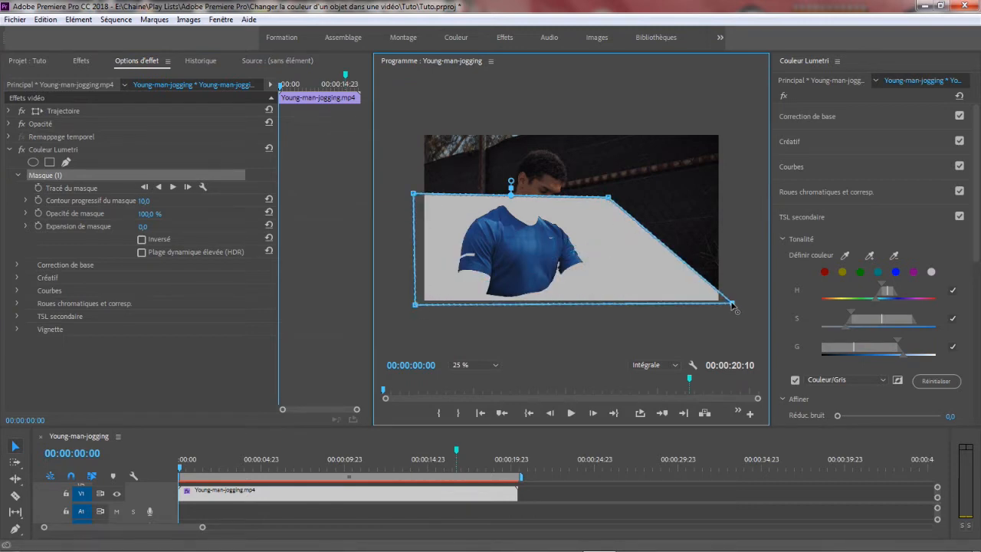
pyautogui.moveTo(607, 199); pyautogui.dragTo(732, 191)
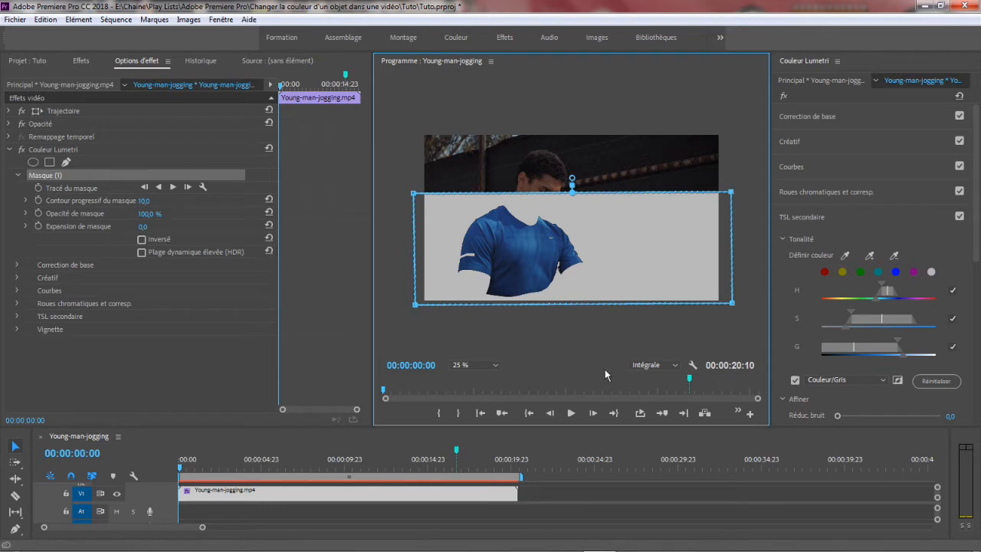
# - Play the sequence to 00:00:10:09 to check the mask, and adjust its upper-left corner at 00:00:09:08
pyautogui.click(572, 413)
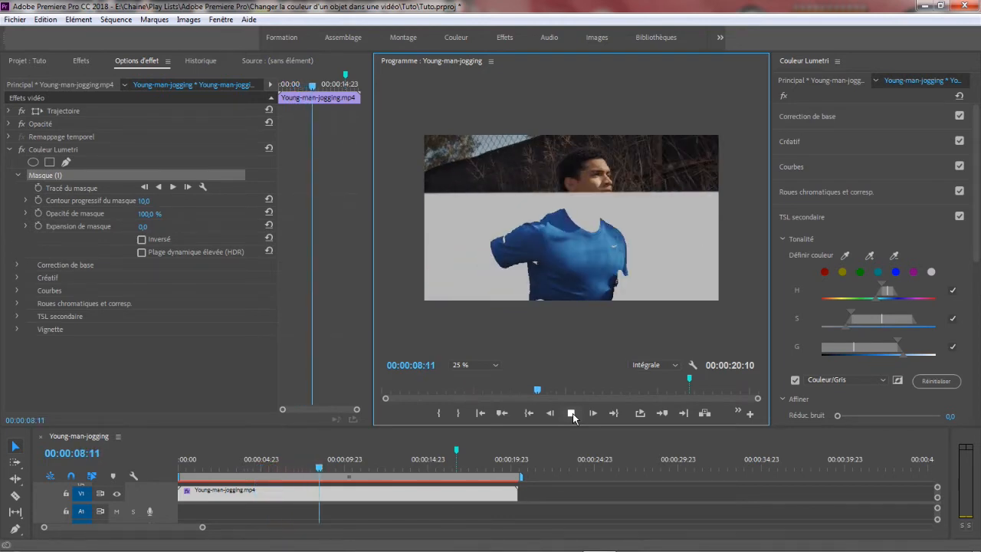
pyautogui.click(573, 413)
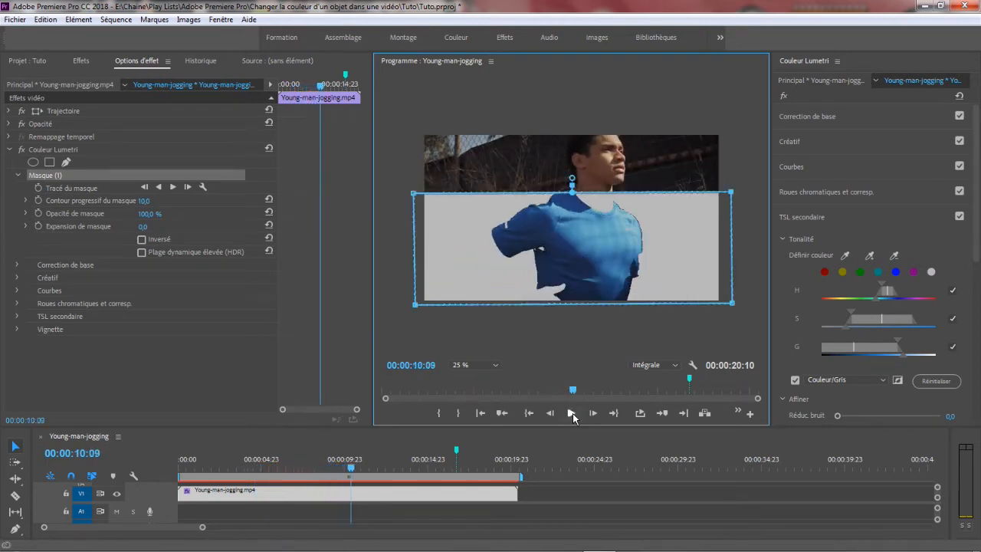
pyautogui.moveTo(352, 466)
pyautogui.mouseDown()
pyautogui.moveTo(287, 475)
pyautogui.moveTo(280, 487)
pyautogui.moveTo(333, 468)
pyautogui.mouseUp()
pyautogui.click(414, 196)
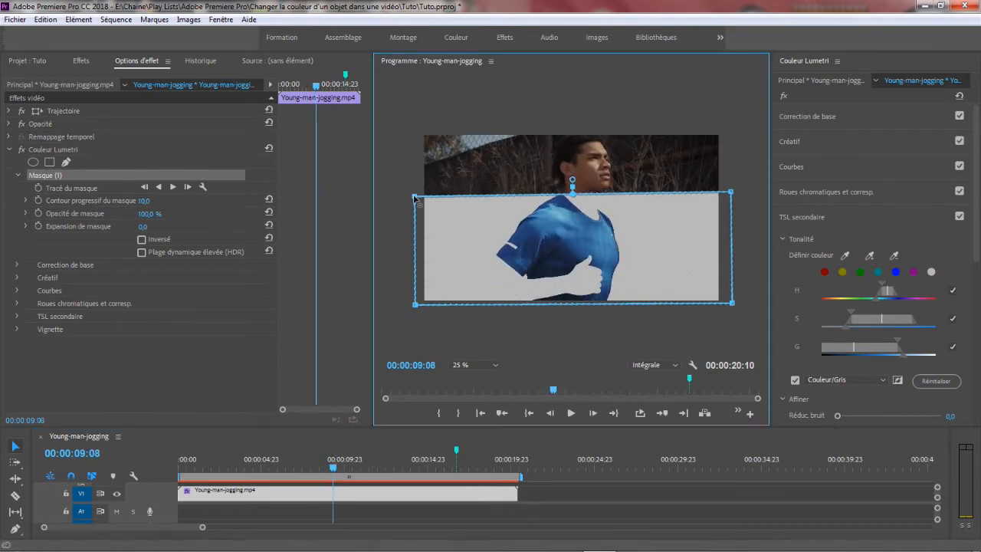
# - Add a point to the mask's upper edge at 00:00:10:10 and raise it above the collar, raising it further on a following frame
pyautogui.moveTo(332, 466); pyautogui.dragTo(352, 462)
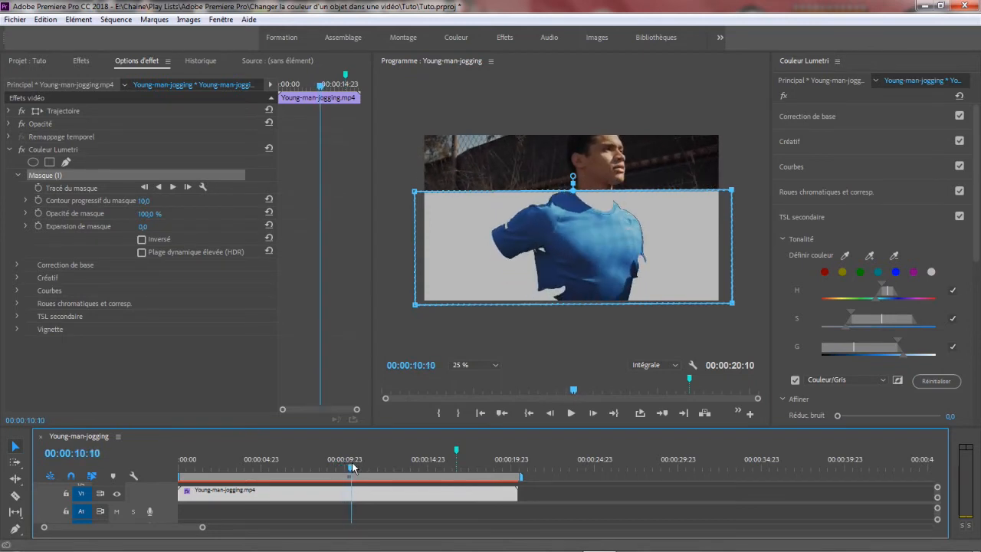
pyautogui.click(566, 193)
pyautogui.moveTo(565, 188); pyautogui.dragTo(564, 184)
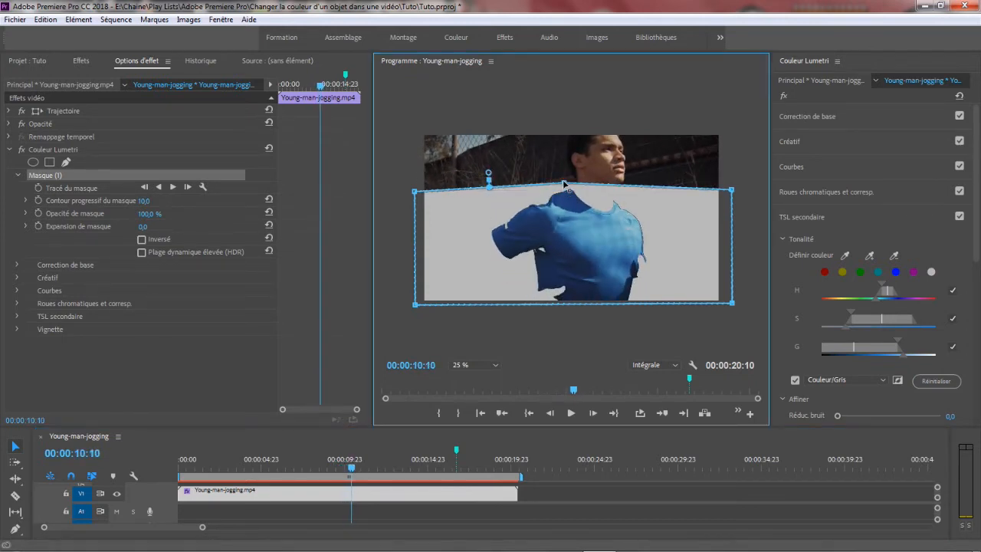
pyautogui.moveTo(351, 469); pyautogui.dragTo(365, 471)
pyautogui.moveTo(567, 183); pyautogui.dragTo(568, 176)
# - Enable keyframing of the mask path (Tracé du masque) at 00:00:15:20 and move the playhead to 00:00:16:00
pyautogui.moveTo(364, 470); pyautogui.dragTo(440, 465)
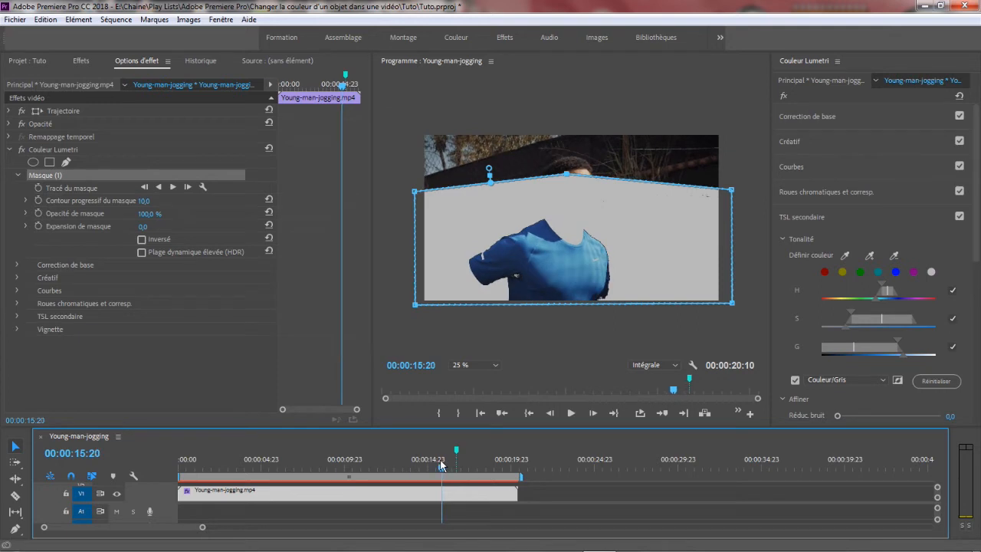
pyautogui.click(56, 189)
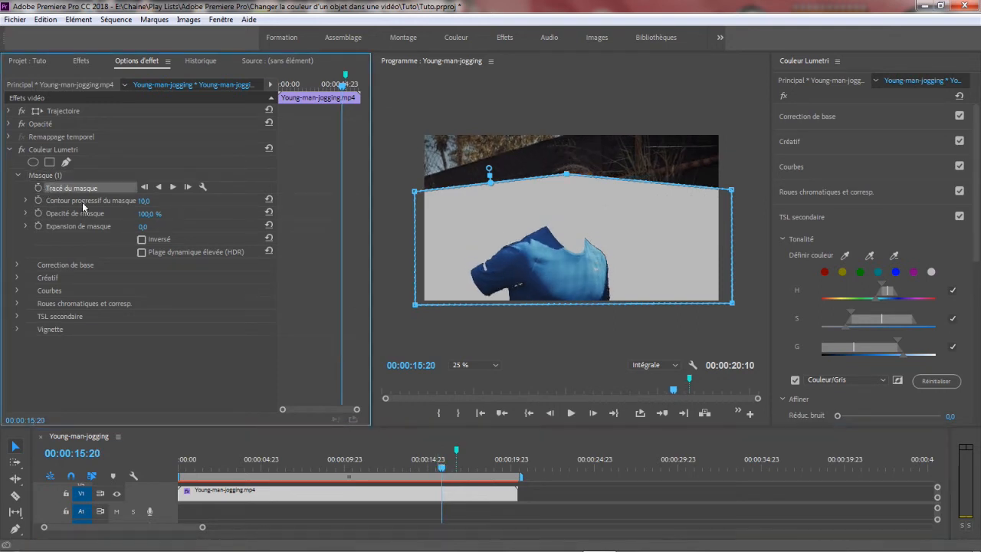
pyautogui.click(38, 188)
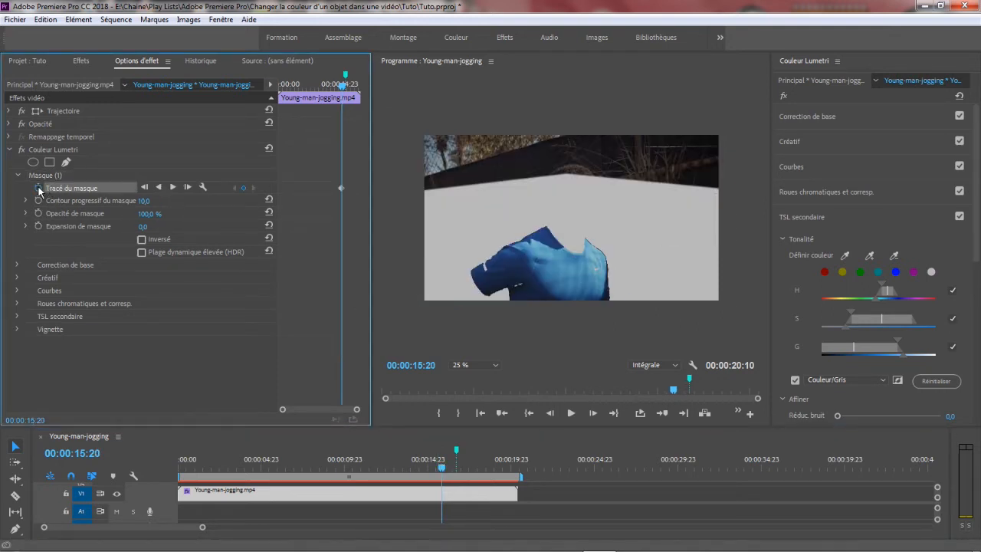
pyautogui.click(446, 471)
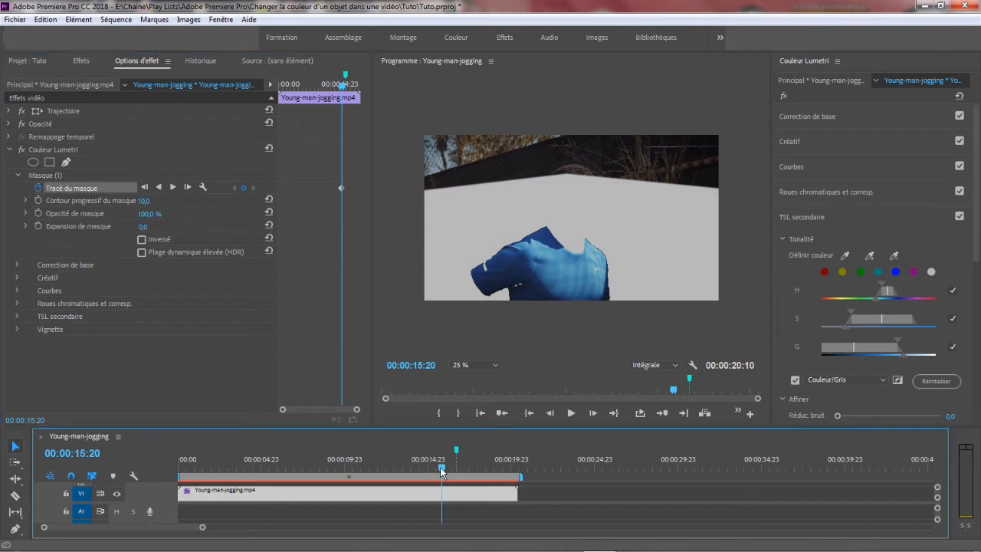
pyautogui.click(494, 366)
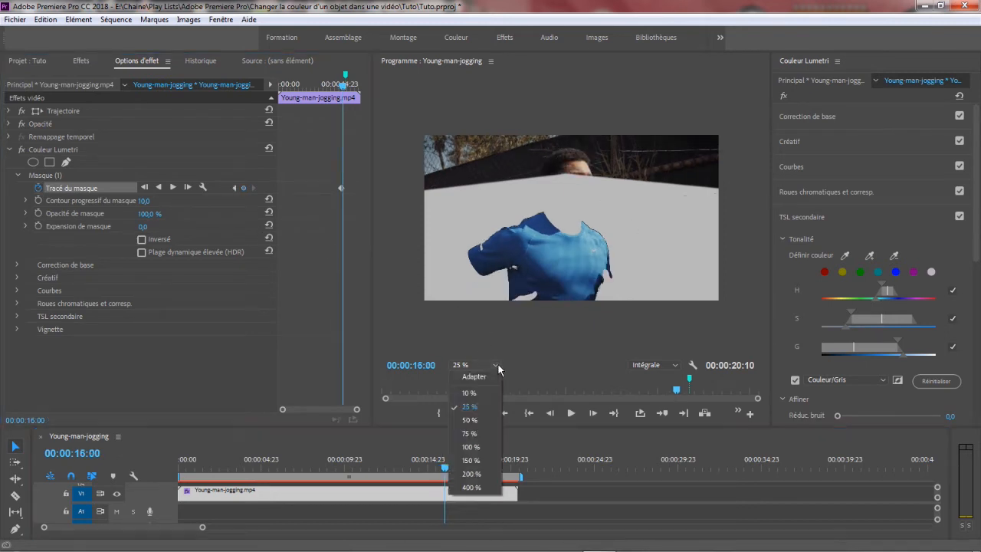
pyautogui.click(475, 394)
pyautogui.click(477, 365)
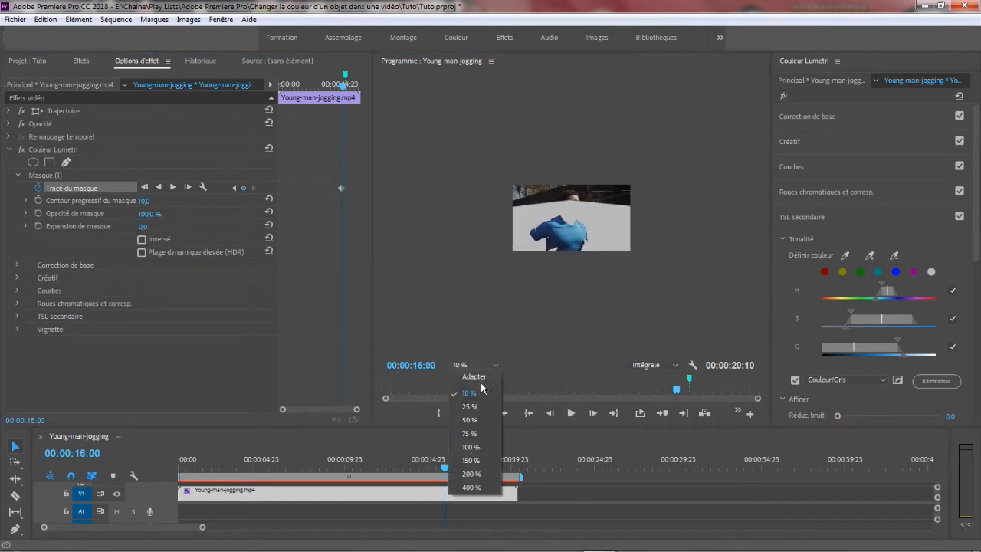
pyautogui.click(471, 408)
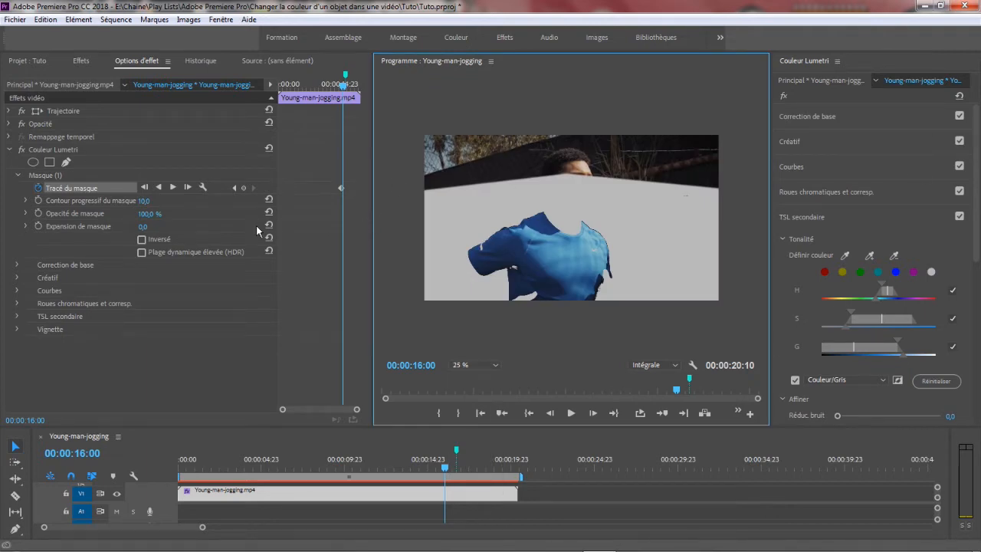
# - Enlarge the program monitor by narrowing the effect options and Lumetri colour areas, and raise the timeline's upper border slightly
pyautogui.moveTo(277, 225); pyautogui.dragTo(227, 226)
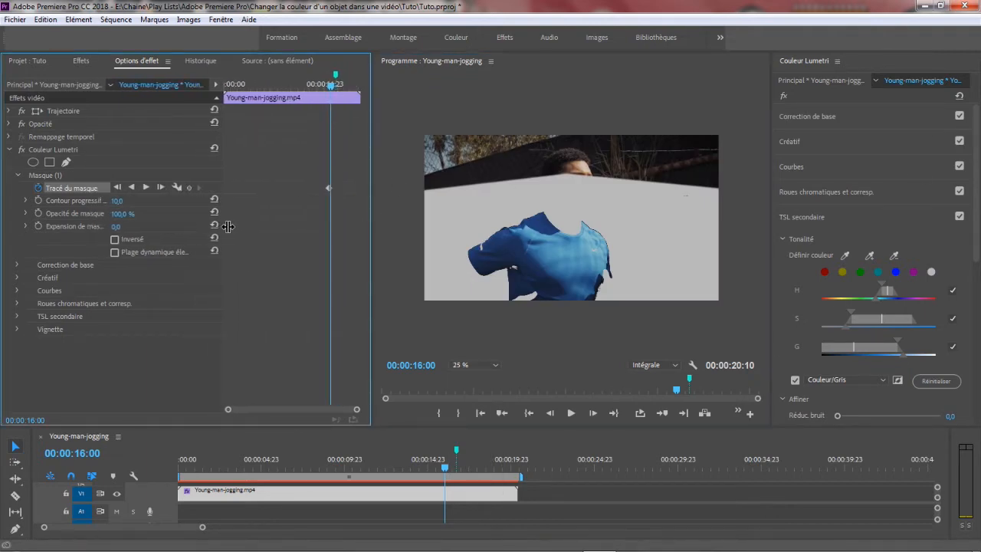
pyautogui.moveTo(370, 235); pyautogui.dragTo(292, 247)
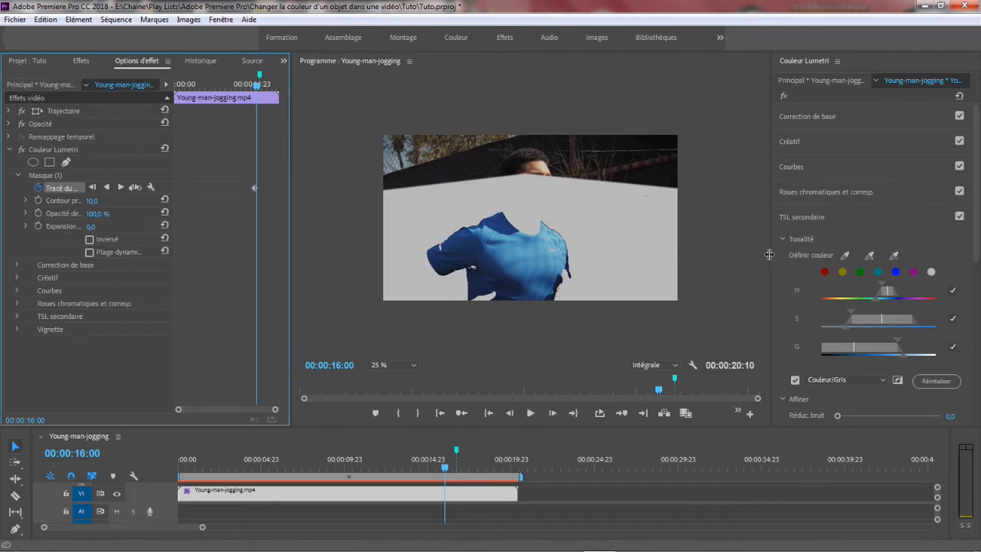
pyautogui.moveTo(769, 254); pyautogui.dragTo(852, 254)
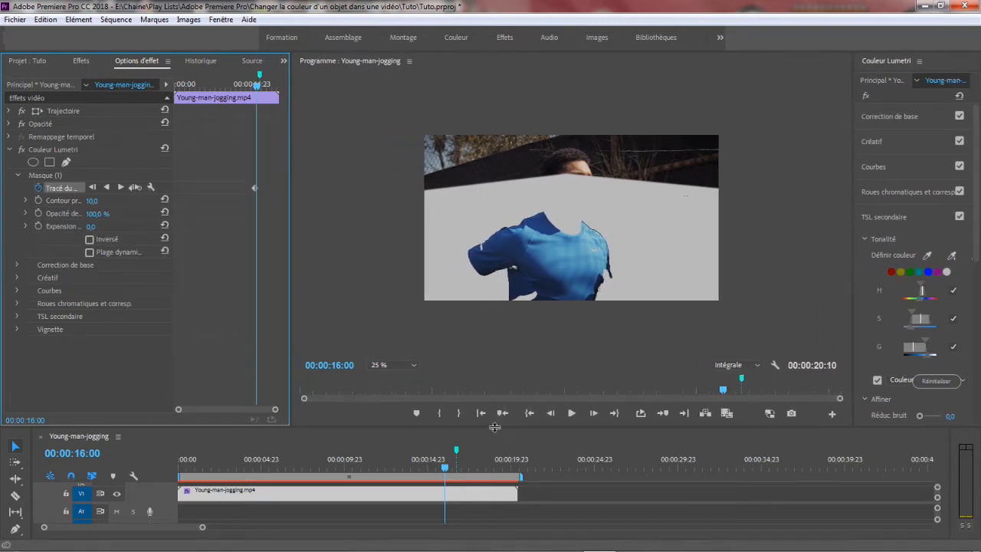
pyautogui.moveTo(493, 426); pyautogui.dragTo(489, 423)
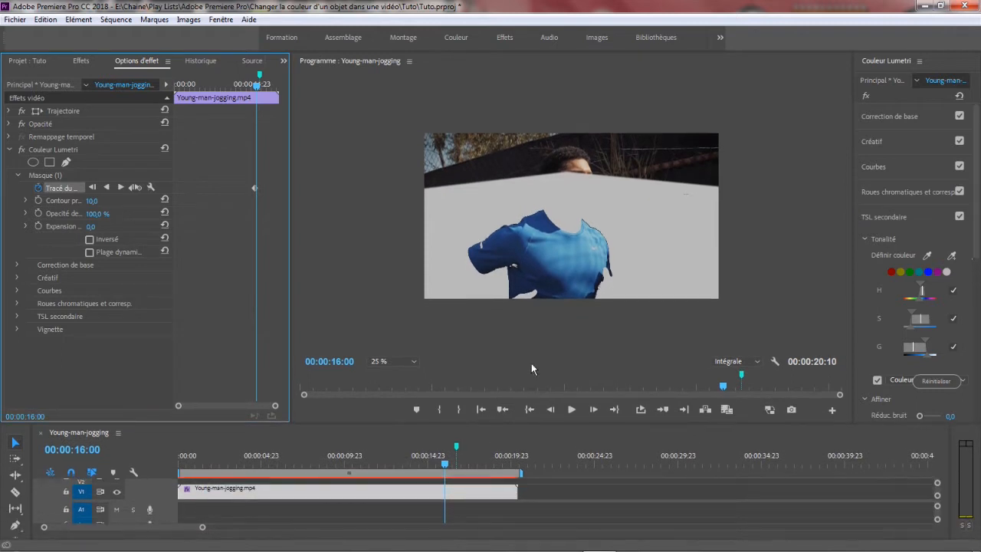
# - Select Masque (1) at 00:00:16:00 and pull its four outer corners inward to fit more closely around the shirt
pyautogui.click(49, 175)
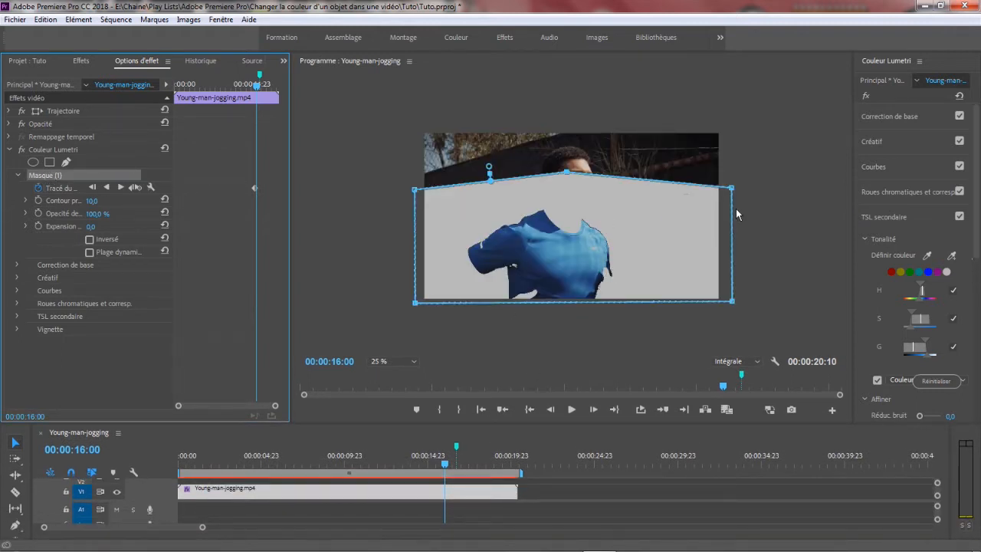
pyautogui.moveTo(732, 188); pyautogui.dragTo(663, 199)
pyautogui.moveTo(732, 301); pyautogui.dragTo(667, 304)
pyautogui.moveTo(645, 205); pyautogui.dragTo(644, 203)
pyautogui.moveTo(666, 304); pyautogui.dragTo(648, 303)
pyautogui.moveTo(414, 303); pyautogui.dragTo(451, 304)
pyautogui.moveTo(414, 191); pyautogui.dragTo(453, 197)
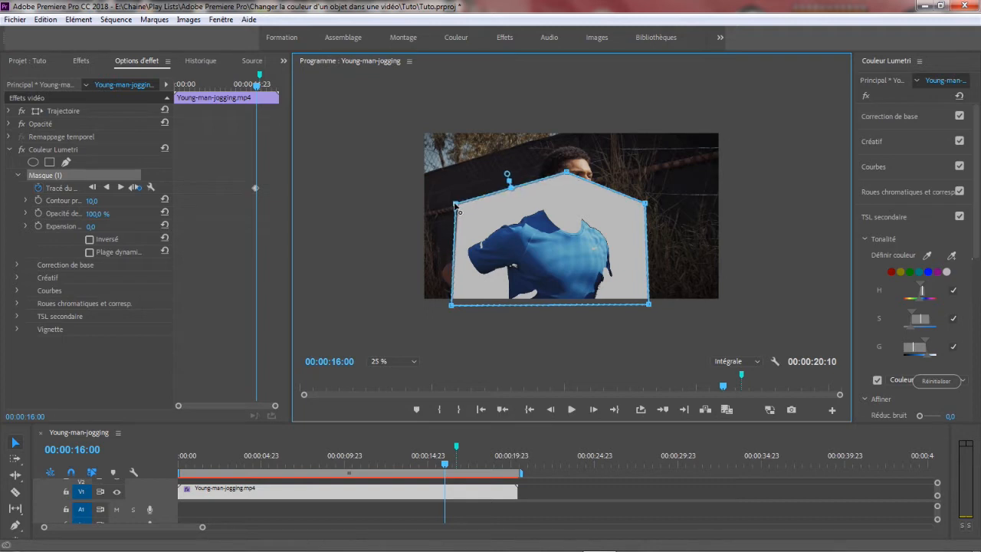
# - Tighten the mask's shoulder and top points around the shirt at 00:00:16:15, and raise the top point to the neck at 00:00:17:20
pyautogui.moveTo(445, 465)
pyautogui.mouseDown()
pyautogui.moveTo(415, 471)
pyautogui.moveTo(454, 468)
pyautogui.mouseUp()
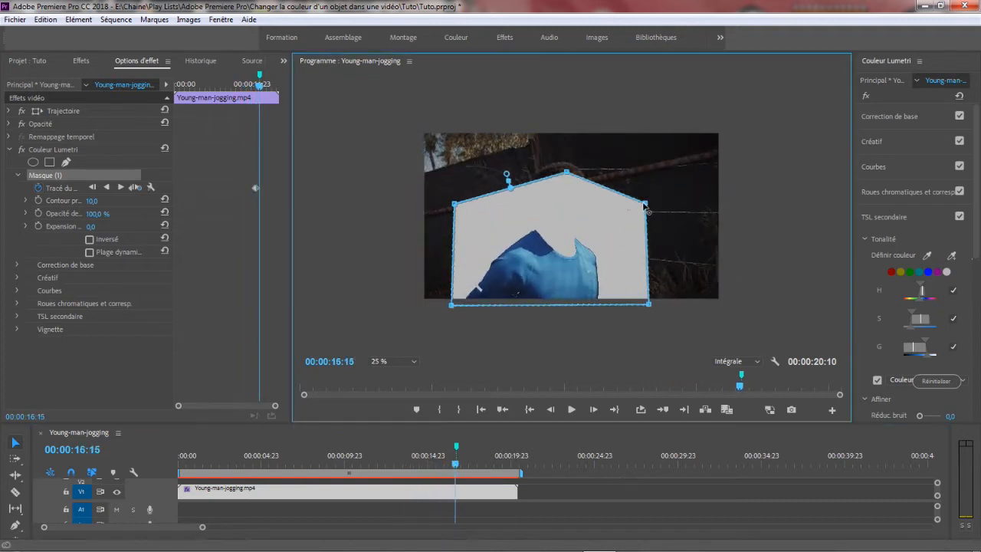
pyautogui.moveTo(644, 204); pyautogui.dragTo(624, 218)
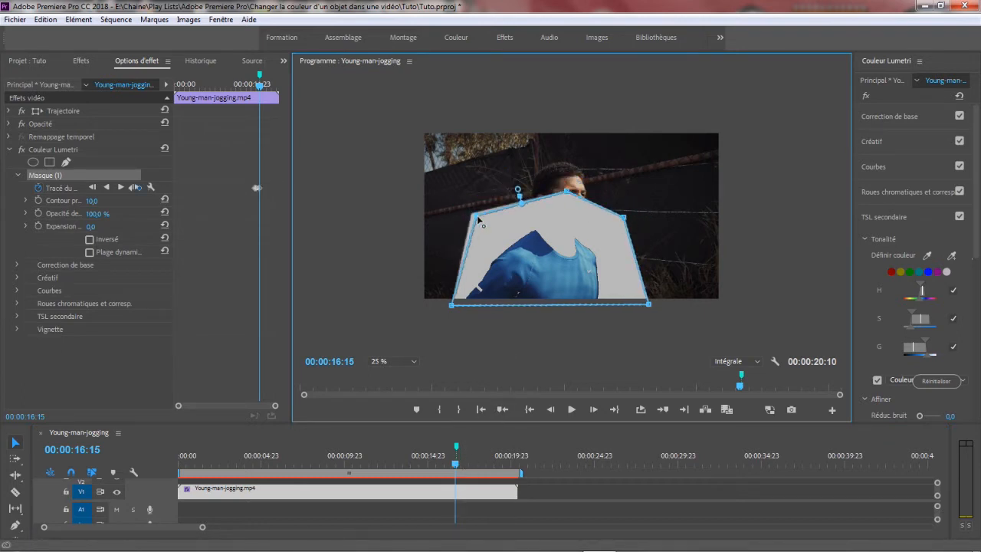
pyautogui.moveTo(455, 466)
pyautogui.mouseDown()
pyautogui.moveTo(448, 470)
pyautogui.moveTo(474, 465)
pyautogui.mouseUp()
pyautogui.moveTo(565, 197); pyautogui.dragTo(565, 178)
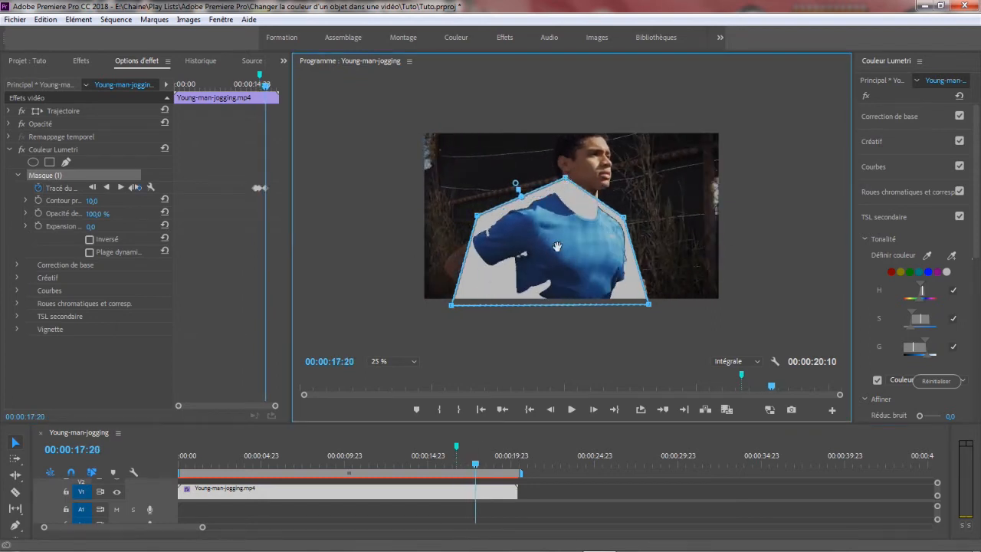
# - Refit the mask's shoulder, neck and lower-left points to the shirt at 00:00:17:22, and move the right shoulder point outward at 00:00:18:00
pyautogui.press('Right')
pyautogui.press('Right')
pyautogui.moveTo(633, 225); pyautogui.dragTo(634, 222)
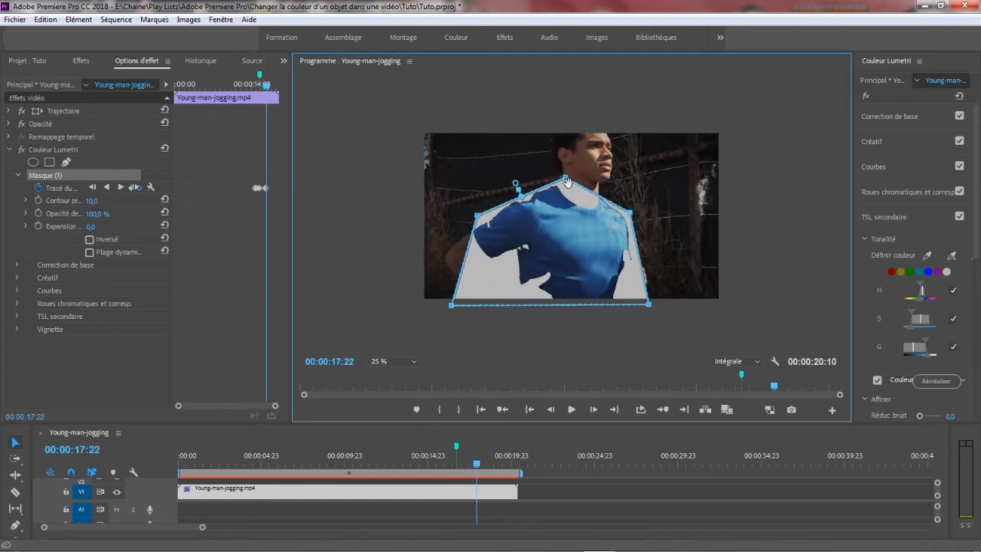
pyautogui.moveTo(567, 180); pyautogui.dragTo(570, 174)
pyautogui.moveTo(476, 216); pyautogui.dragTo(471, 217)
pyautogui.moveTo(453, 310)
pyautogui.mouseDown()
pyautogui.moveTo(461, 314)
pyautogui.moveTo(463, 303)
pyautogui.mouseUp()
pyautogui.hotkey('ctrl', 'z')
pyautogui.click(478, 465)
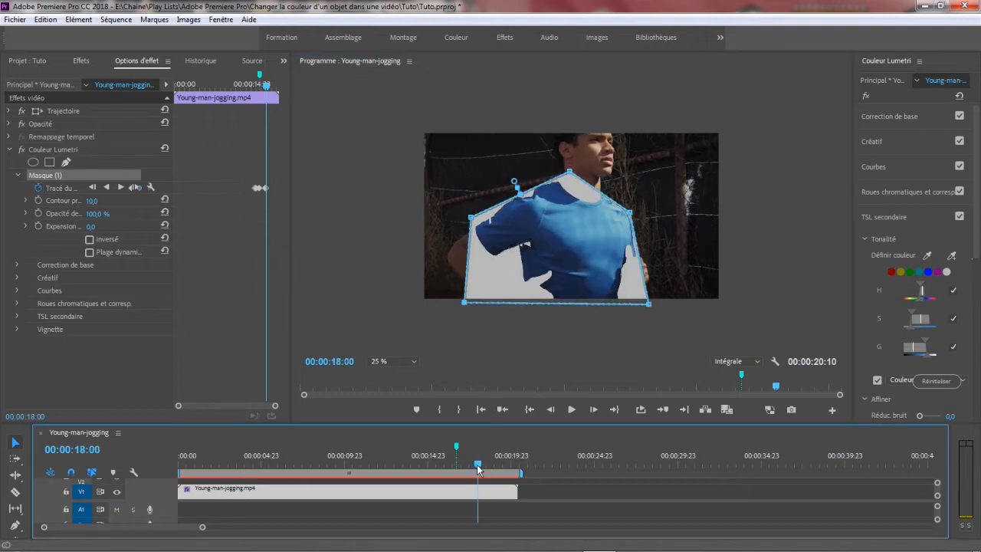
pyautogui.click(640, 220)
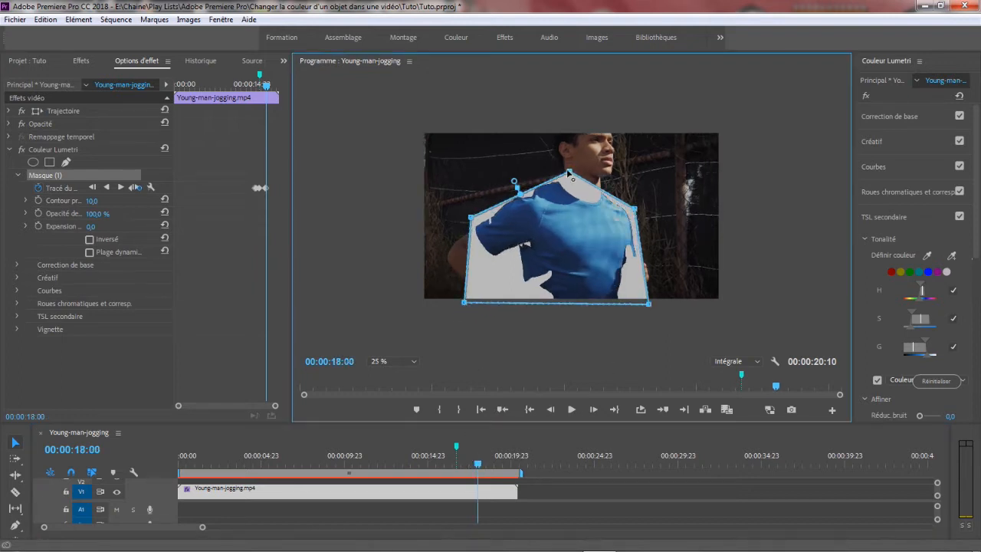
# - Step through the mask animation to 00:00:18:08, shift the whole mask over the shirt, and lower its top point toward the collar
pyautogui.click(444, 475)
pyautogui.press('Right')
pyautogui.press('Right')
pyautogui.press('Right')
pyautogui.press('Right')
pyautogui.press('Right')
pyautogui.press('Right')
pyautogui.press('Right')
pyautogui.press('Right')
pyautogui.press('Right')
pyautogui.press('Right')
pyautogui.press('Right')
pyautogui.press('Right')
pyautogui.press('Right')
pyautogui.press('Right')
pyautogui.press('Right')
pyautogui.press('Right')
pyautogui.press('Right')
pyautogui.press('Right')
pyautogui.press('Right')
pyautogui.press('Right')
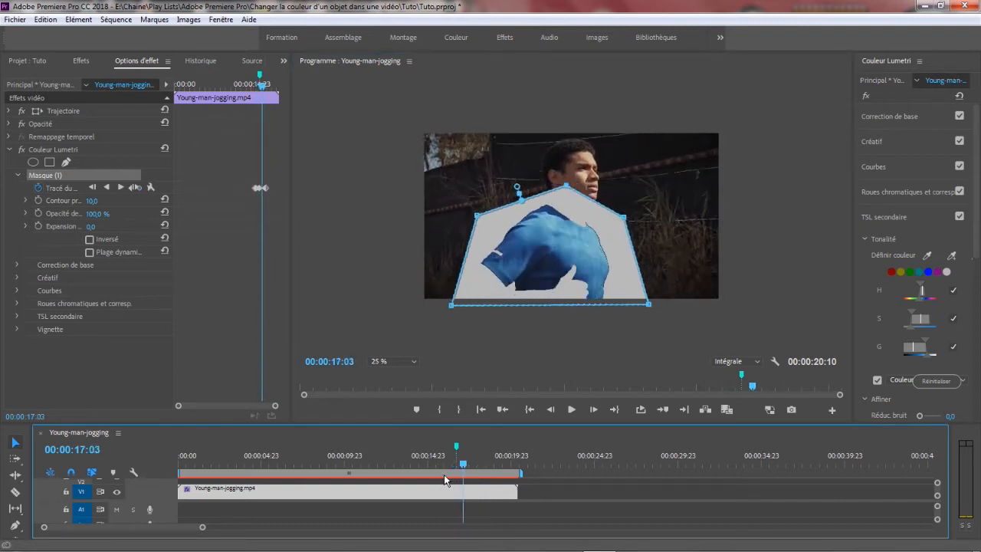
pyautogui.moveTo(503, 241); pyautogui.dragTo(518, 245)
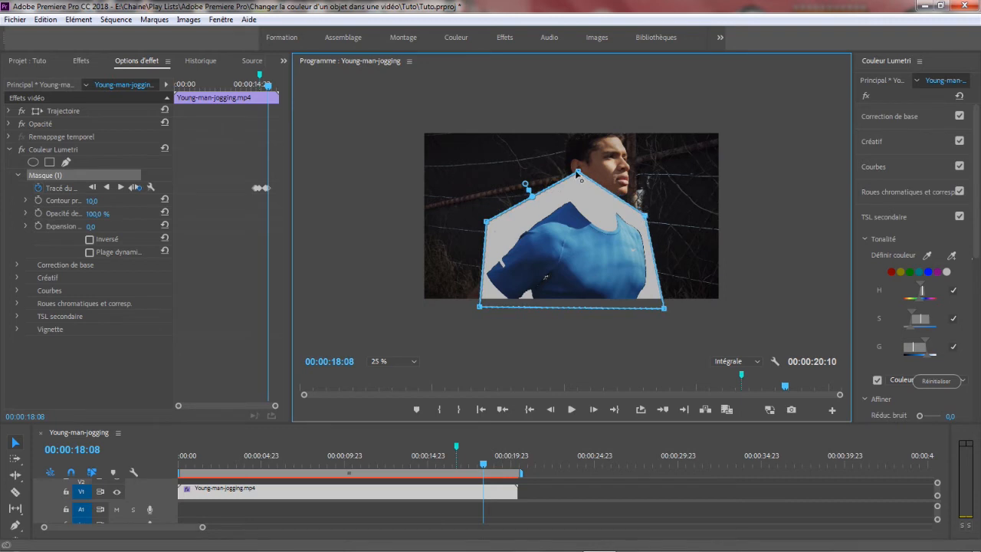
pyautogui.moveTo(576, 174); pyautogui.dragTo(576, 184)
# - Play the mask animation back, then at 00:00:18:12 shift Masque (1) slightly right and add points that follow the right shoulder
pyautogui.click(470, 479)
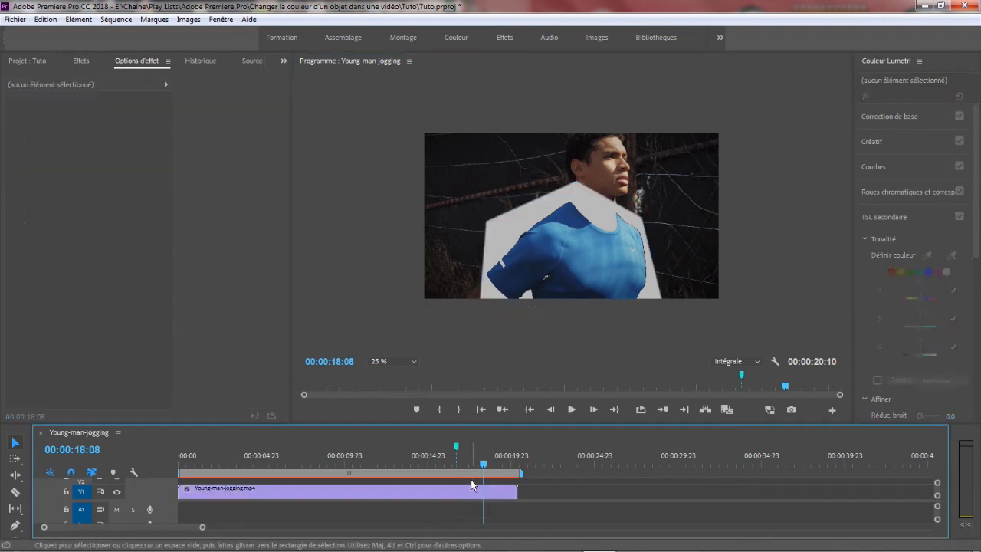
pyautogui.hotkey('ctrl', 'shift', 'm')
pyautogui.press('space')
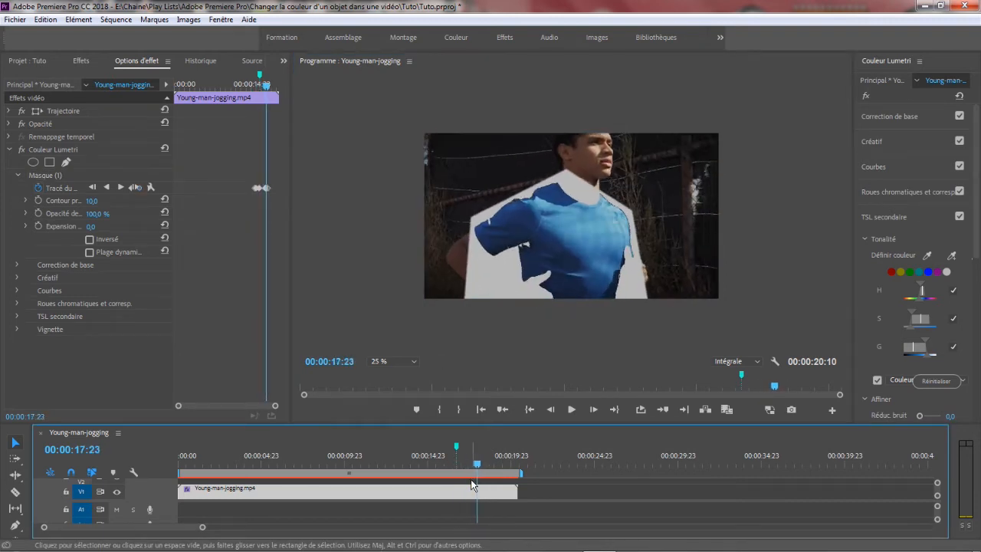
pyautogui.click(52, 176)
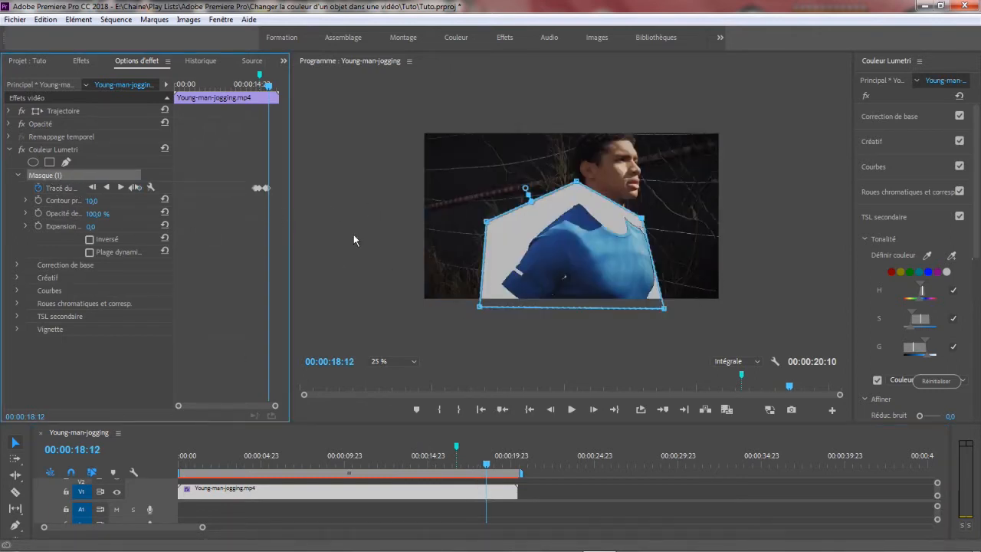
pyautogui.moveTo(583, 249); pyautogui.dragTo(588, 250)
pyautogui.moveTo(647, 220); pyautogui.dragTo(654, 254)
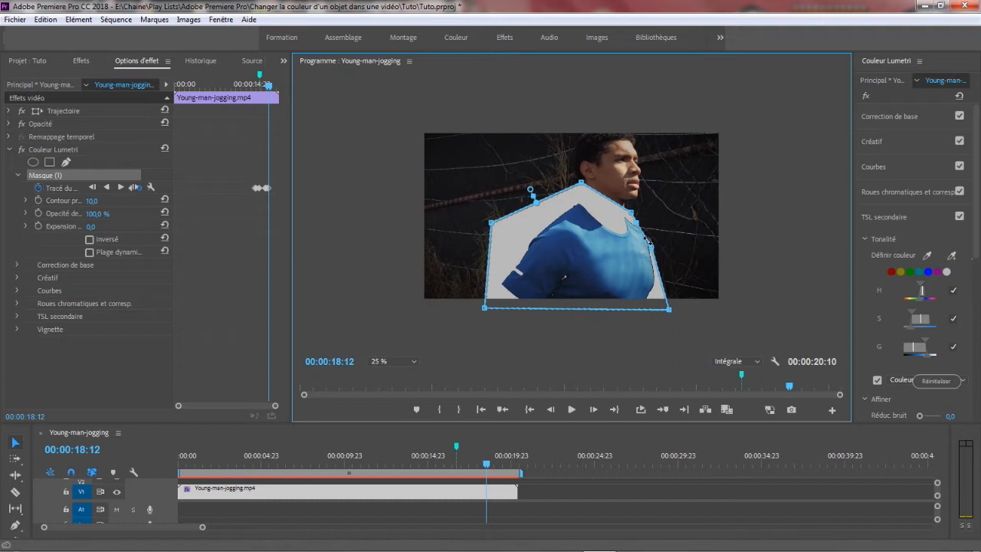
# - Advance to 00:00:18:14, reselect Masque (1), and move its right shoulder points outward to follow the shirt
pyautogui.press('Right')
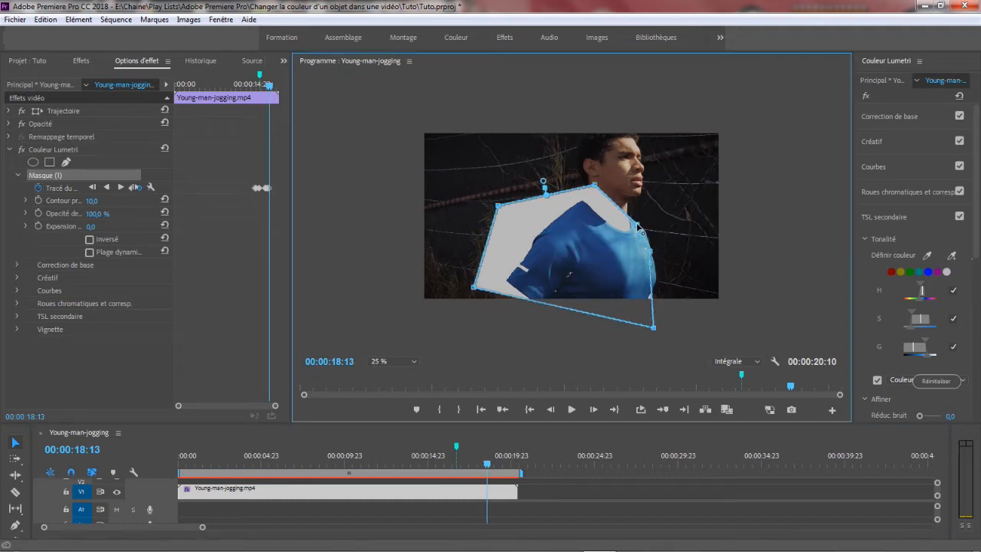
pyautogui.click(74, 179)
pyautogui.press('Right')
pyautogui.click(72, 177)
pyautogui.moveTo(645, 230); pyautogui.dragTo(653, 242)
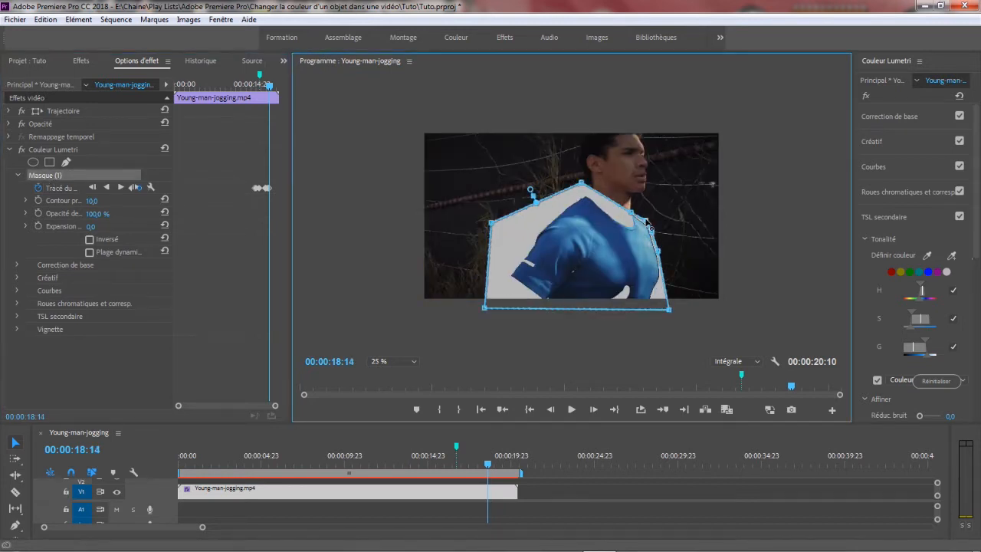
# - Review the mask animation from 00:00:17:08 up to 00:00:18:14
pyautogui.click(466, 464)
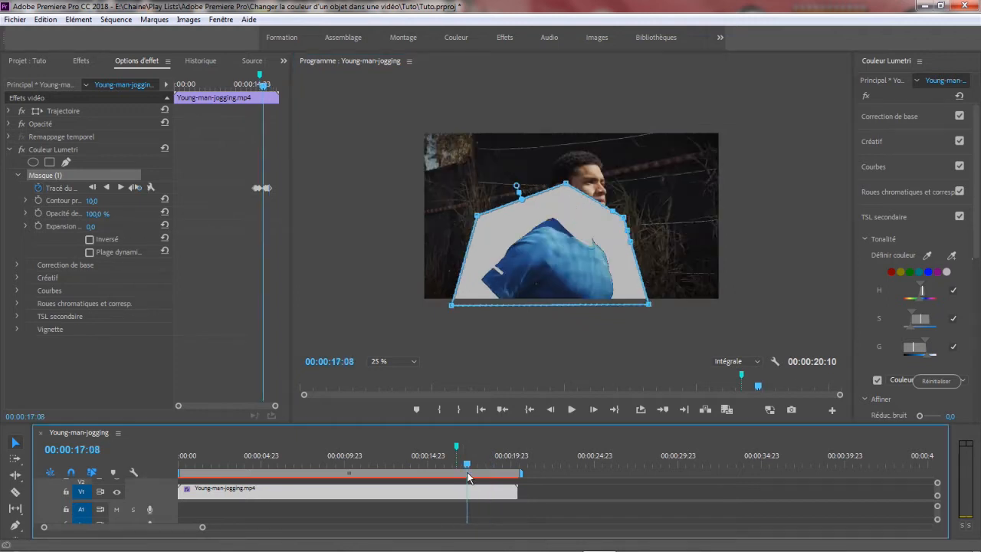
pyautogui.press('space')
pyautogui.press('space')
pyautogui.press('Right')
pyautogui.press('Right')
pyautogui.press('Right')
pyautogui.press('Right')
pyautogui.press('Right')
pyautogui.press('Right')
pyautogui.press('Right')
pyautogui.press('Right')
pyautogui.press('Right')
pyautogui.press('Right')
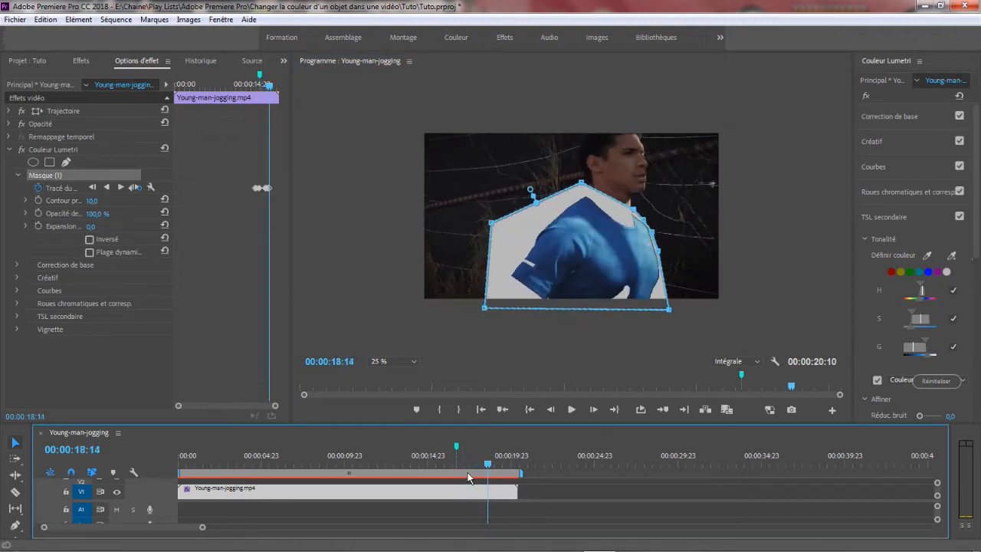
# - Move the right shoulder, right side and neck points of Masque (1) outward to follow the shirt at 00:00:18:15
pyautogui.click(649, 221)
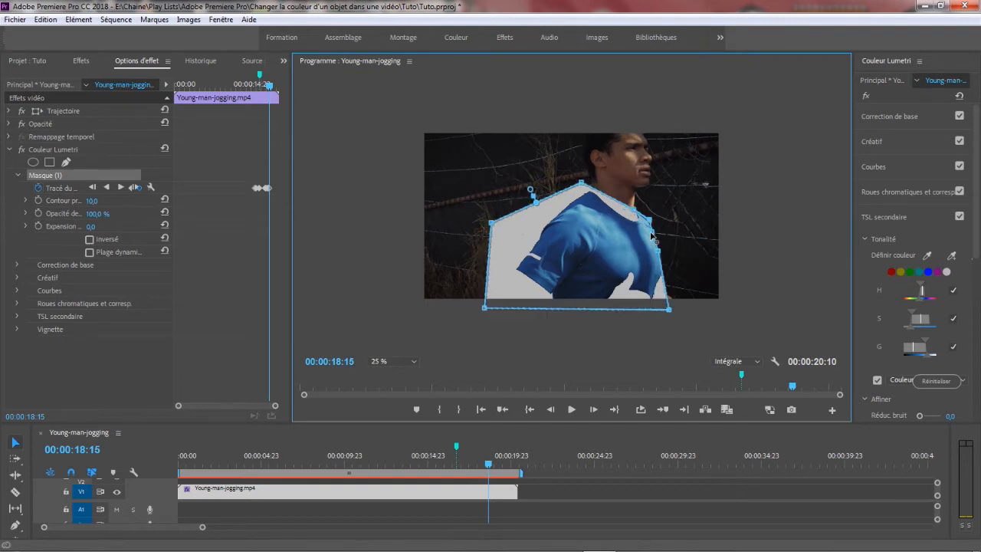
pyautogui.moveTo(658, 252); pyautogui.dragTo(663, 254)
pyautogui.moveTo(633, 209); pyautogui.dragTo(637, 208)
# - At 00:00:18:16, move the mask's right side point outward, raise the neck point, and shift the top point toward the collar
pyautogui.press('Right')
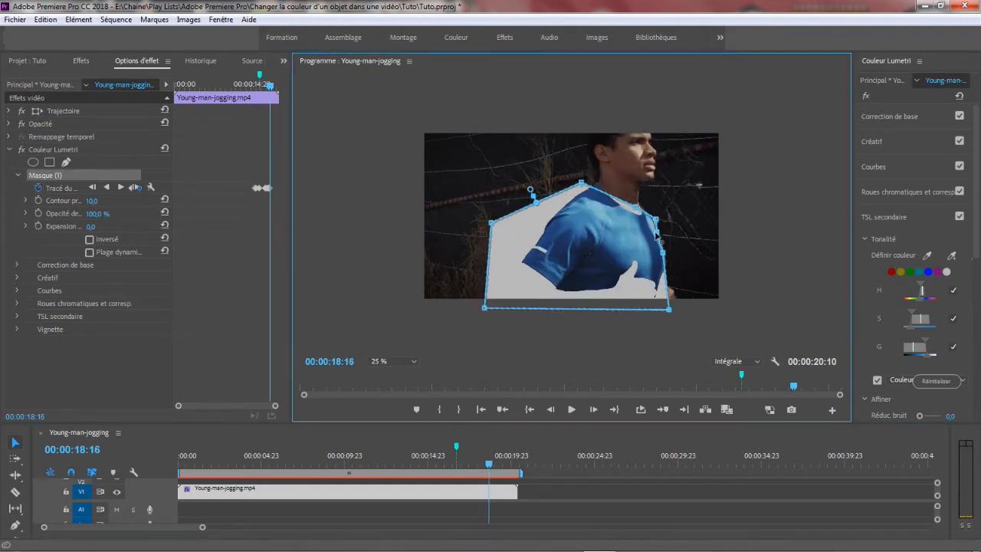
pyautogui.moveTo(663, 253); pyautogui.dragTo(668, 252)
pyautogui.moveTo(635, 207); pyautogui.dragTo(641, 201)
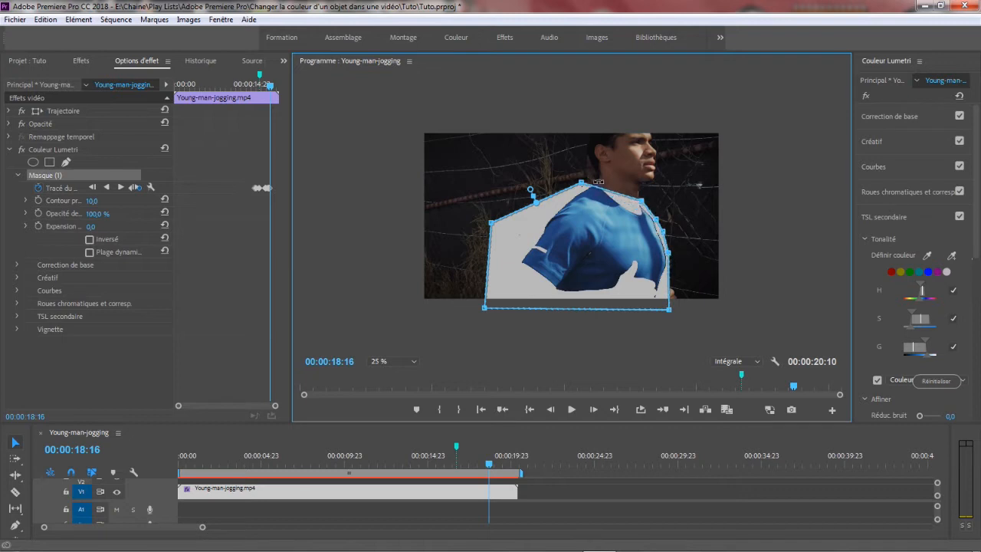
pyautogui.moveTo(581, 186); pyautogui.dragTo(599, 179)
# - Advance to 00:00:18:18 and shift the whole mask right and slightly up over the shirt
pyautogui.click(487, 472)
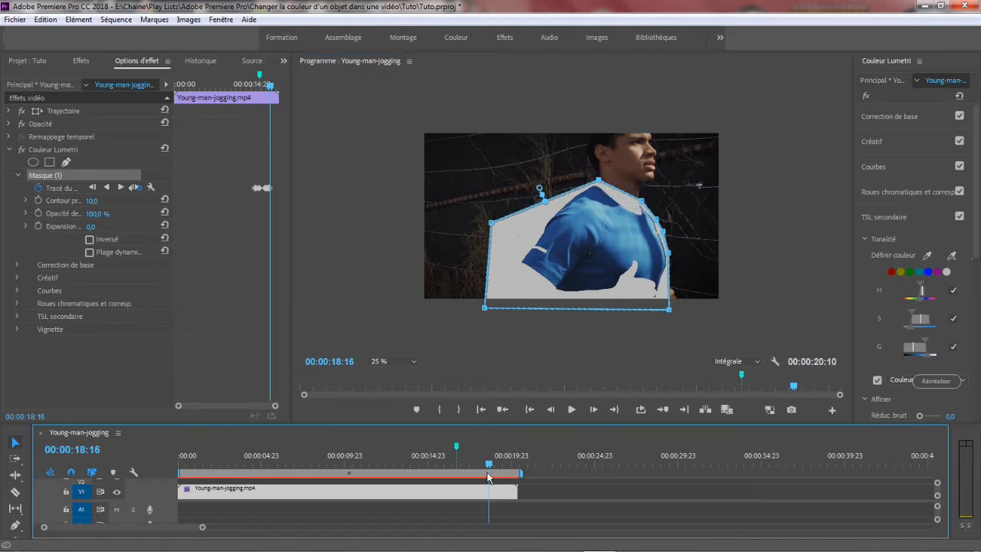
pyautogui.press('Right')
pyautogui.press('Right')
pyautogui.moveTo(619, 269); pyautogui.dragTo(631, 265)
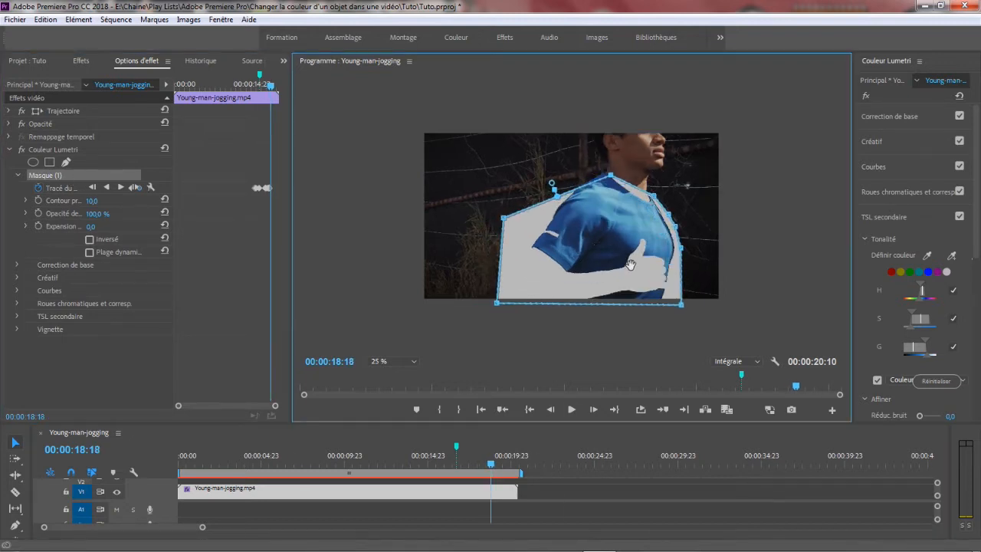
# - Step back and forth through the mask animation from about 00:00:17:16 to check how it follows the shirt
pyautogui.click(469, 468)
pyautogui.press('Right')
pyautogui.press('Right')
pyautogui.press('Right')
pyautogui.press('Right')
pyautogui.press('Right')
pyautogui.press('Right')
pyautogui.press('Right')
pyautogui.press('Right')
pyautogui.press('Right')
pyautogui.press('Right')
pyautogui.press('Right')
pyautogui.press('Right')
pyautogui.press('Right')
pyautogui.press('Right')
pyautogui.press('Right')
pyautogui.press('Right')
pyautogui.press('Right')
pyautogui.press('Right')
pyautogui.press('Right')
pyautogui.press('Right')
pyautogui.press('Left')
pyautogui.press('Left')
pyautogui.press('Left')
pyautogui.press('Left')
pyautogui.press('Left')
pyautogui.press('Left')
pyautogui.press('Left')
pyautogui.press('Left')
pyautogui.press('Left')
pyautogui.press('Left')
pyautogui.press('Left')
pyautogui.press('Left')
pyautogui.press('Left')
pyautogui.press('Left')
pyautogui.press('Left')
pyautogui.press('Left')
pyautogui.press('Left')
pyautogui.press('Left')
pyautogui.press('Left')
pyautogui.press('Left')
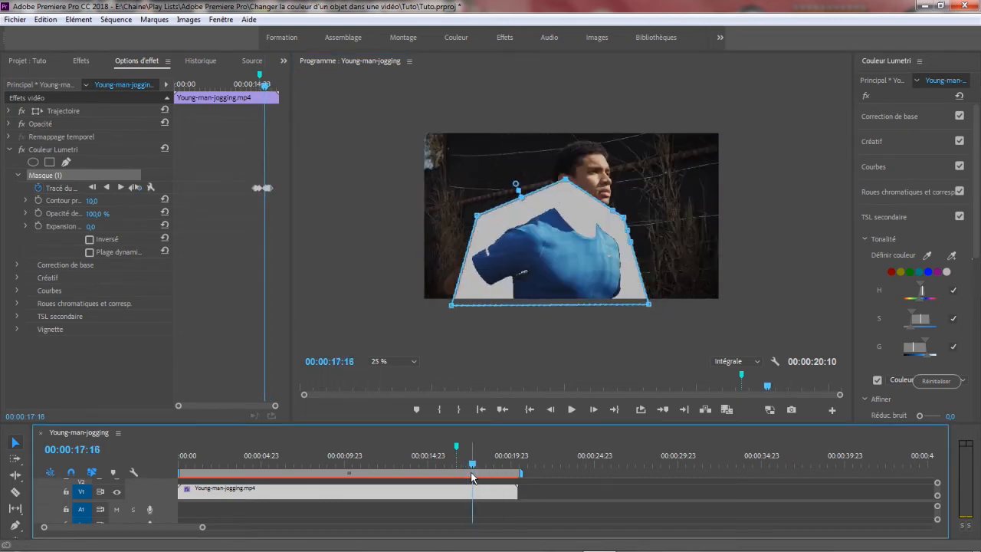
pyautogui.press('Right')
pyautogui.press('Right')
pyautogui.press('Right')
pyautogui.press('Right')
pyautogui.press('Right')
pyautogui.press('Right')
pyautogui.press('Right')
pyautogui.press('Right')
pyautogui.press('Right')
pyautogui.press('Right')
pyautogui.press('Right')
pyautogui.press('Right')
pyautogui.press('Right')
pyautogui.press('Right')
pyautogui.press('Right')
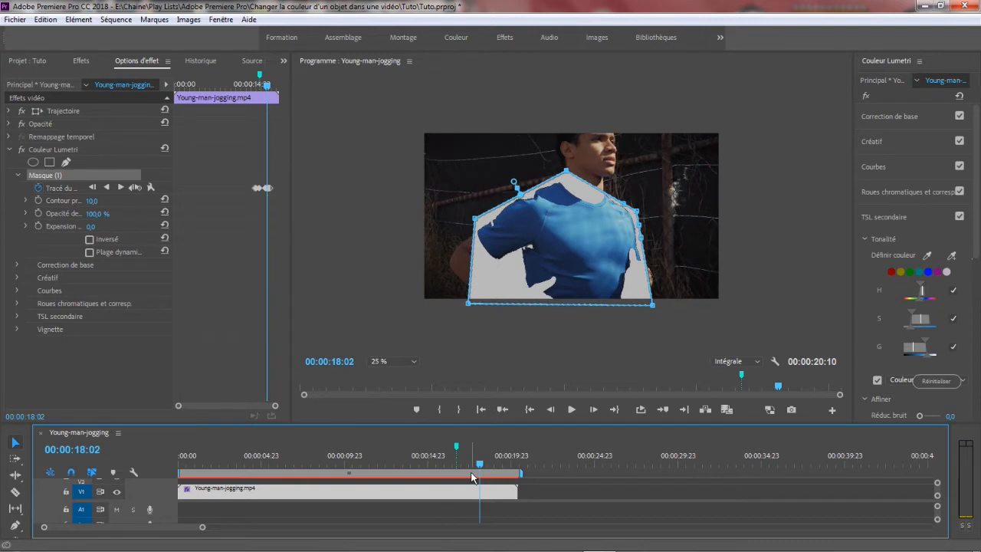
# - Step through the mask animation to 00:00:18:19 and shift the whole mask slightly right and up
pyautogui.click(623, 205)
pyautogui.click(473, 457)
pyautogui.press('Right')
pyautogui.press('Right')
pyautogui.press('Right')
pyautogui.press('Right')
pyautogui.press('Right')
pyautogui.press('Right')
pyautogui.press('Right')
pyautogui.press('Right')
pyautogui.press('Right')
pyautogui.press('Right')
pyautogui.press('Right')
pyautogui.press('Right')
pyautogui.press('Right')
pyautogui.press('Right')
pyautogui.press('Right')
pyautogui.press('Right')
pyautogui.press('Right')
pyautogui.press('Right')
pyautogui.press('Right')
pyautogui.press('Right')
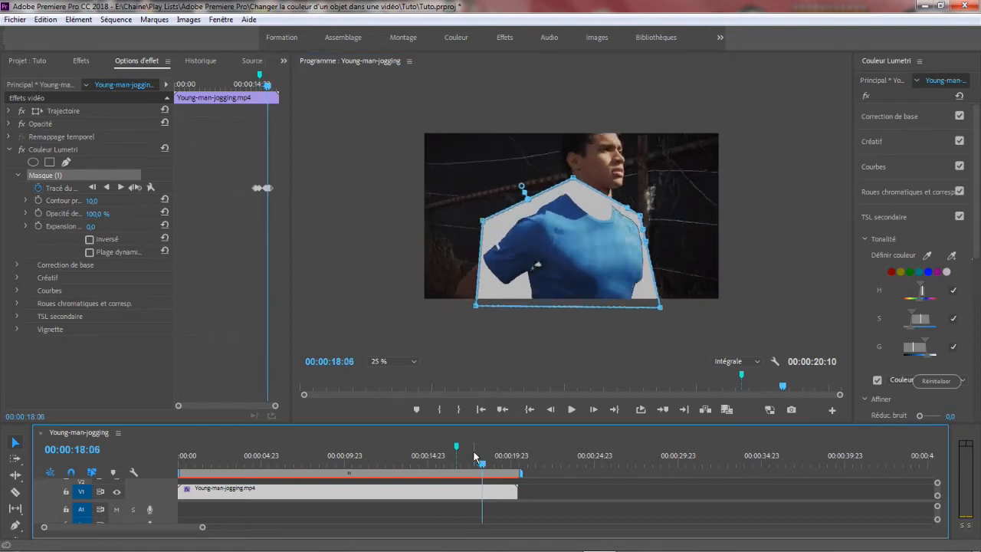
pyautogui.press('Right')
pyautogui.press('Right')
pyautogui.press('Right')
pyautogui.press('Right')
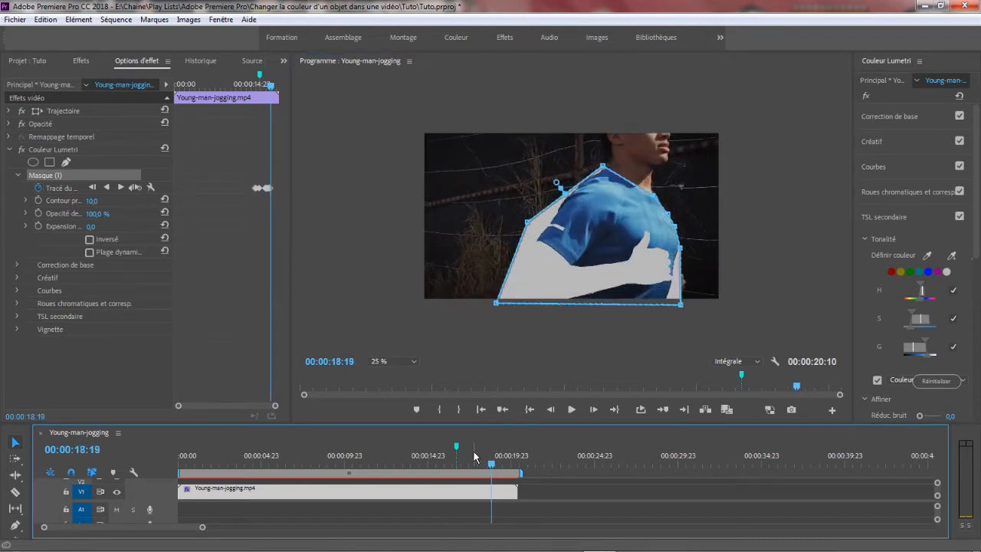
pyautogui.moveTo(615, 251); pyautogui.dragTo(617, 249)
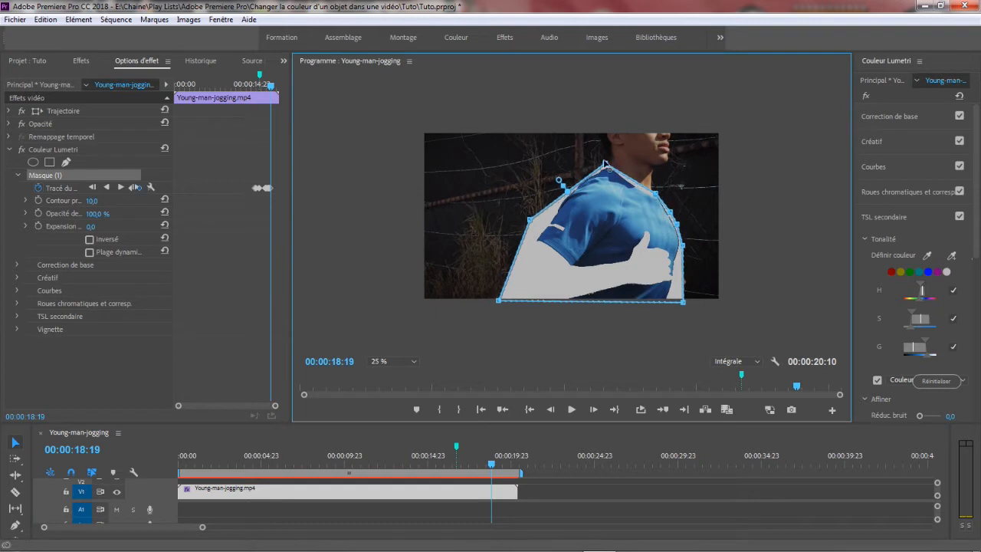
# - At 00:00:18:21, reselect Masque (1), shift it right over the shirt, add a left shoulder point, and refit its two bottom corners
pyautogui.click(513, 445)
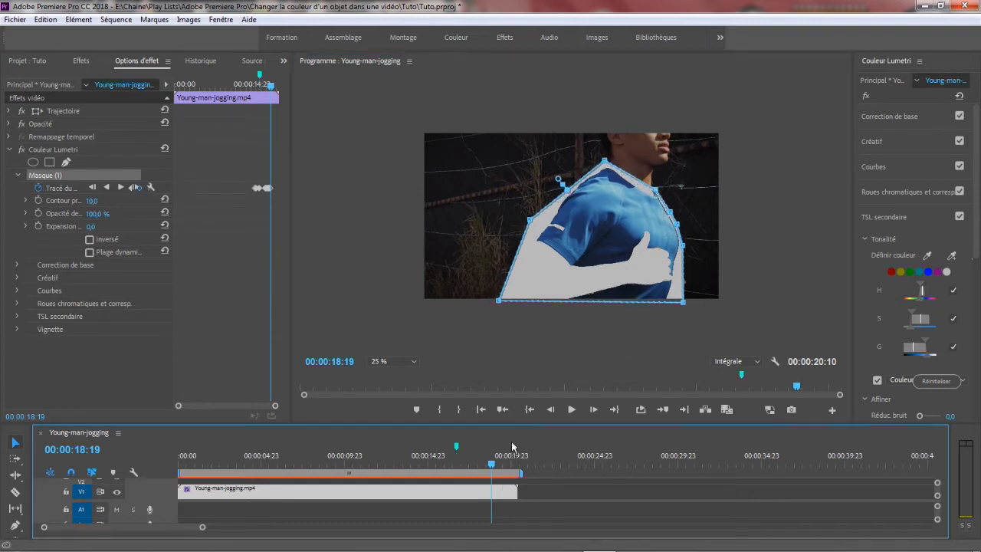
pyautogui.press('Right')
pyautogui.press('Right')
pyautogui.click(71, 175)
pyautogui.moveTo(617, 257); pyautogui.dragTo(630, 253)
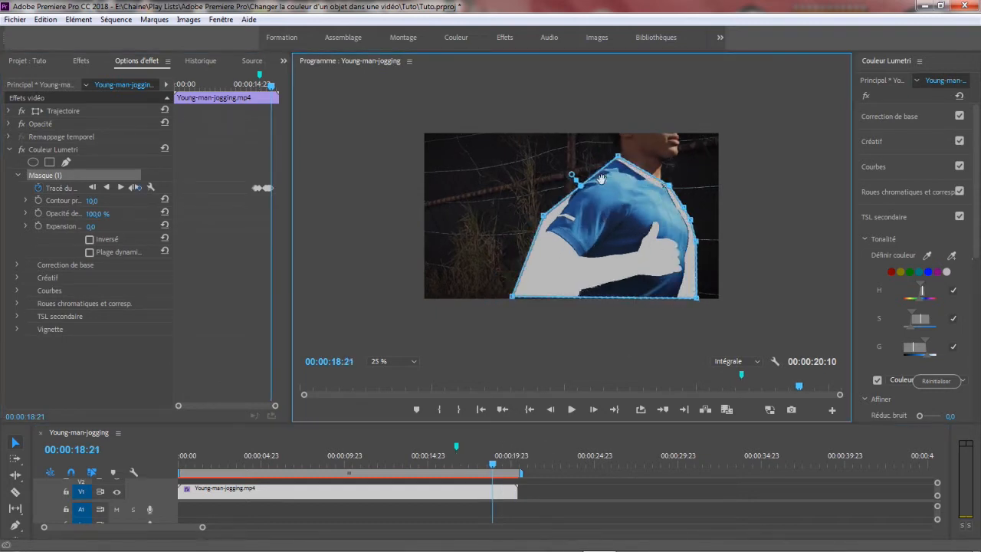
pyautogui.moveTo(512, 300); pyautogui.dragTo(532, 302)
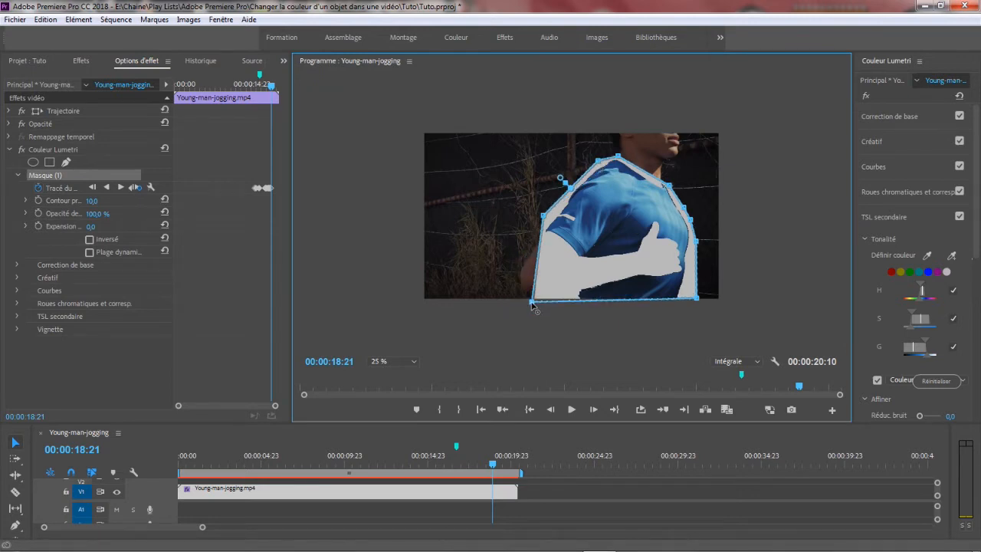
pyautogui.moveTo(696, 298); pyautogui.dragTo(697, 304)
# - Step through the mask animation from 00:00:18:00 to 00:00:19:02 and shift the whole mask right over the shirt
pyautogui.click(480, 454)
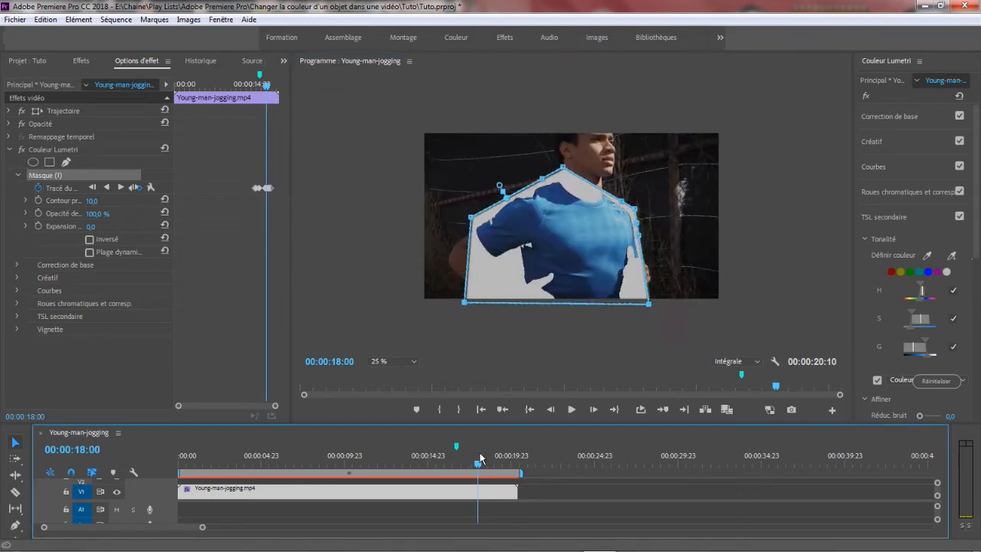
pyautogui.press('Right')
pyautogui.press('Right')
pyautogui.press('Right')
pyautogui.press('Right')
pyautogui.press('Right')
pyautogui.press('Right')
pyautogui.press('Right')
pyautogui.press('Right')
pyautogui.press('Right')
pyautogui.press('Right')
pyautogui.press('Right')
pyautogui.press('Right')
pyautogui.press('Right')
pyautogui.press('Right')
pyautogui.press('Right')
pyautogui.press('Right')
pyautogui.press('Right')
pyautogui.press('Right')
pyautogui.press('Right')
pyautogui.press('Right')
pyautogui.press('Right')
pyautogui.press('Right')
pyautogui.press('Right')
pyautogui.press('Right')
pyautogui.press('Right')
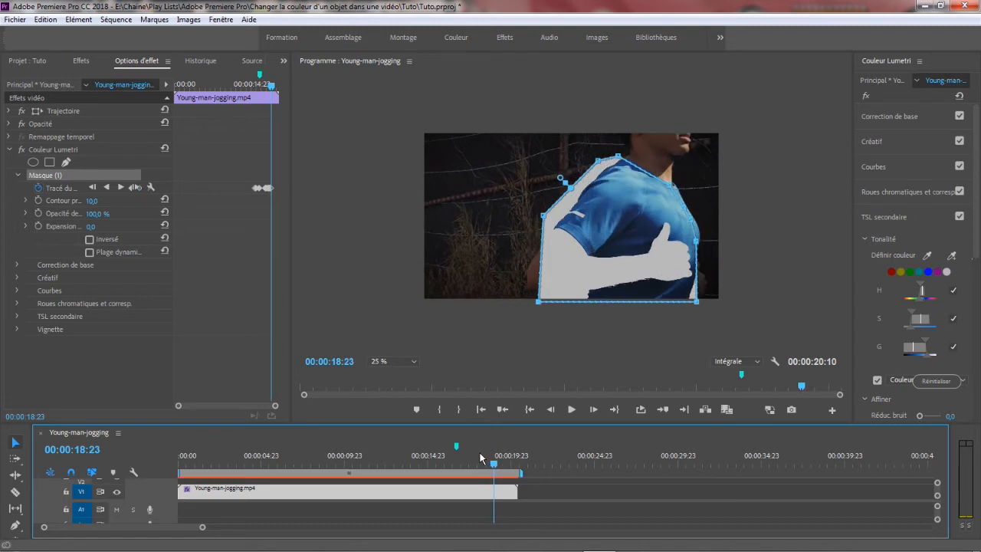
pyautogui.moveTo(589, 236); pyautogui.dragTo(616, 233)
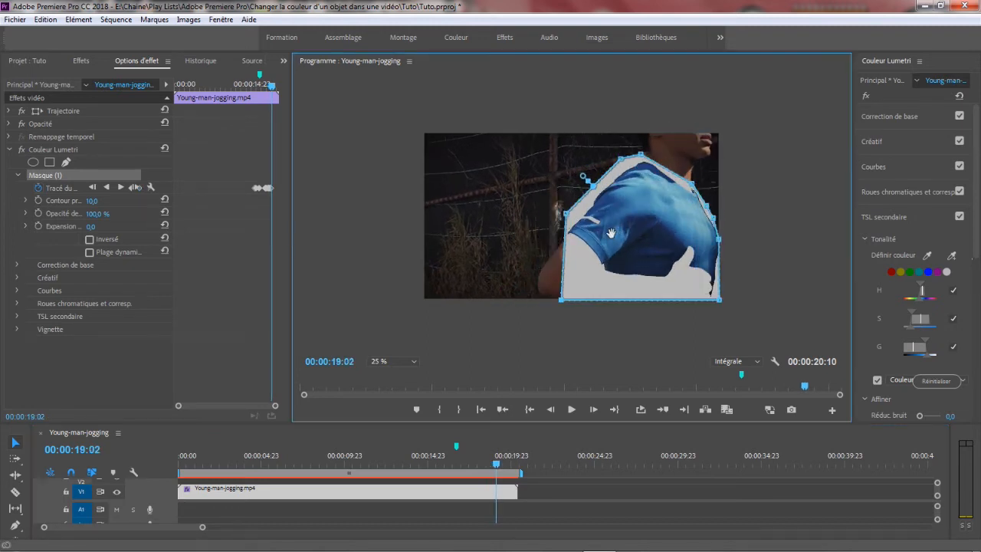
# - Step through the mask animation from 00:00:18:19 to 00:00:19:11, shift the whole mask right and move its upper-right points beyond the frame edge
pyautogui.moveTo(465, 463); pyautogui.dragTo(489, 463)
pyautogui.press('Right')
pyautogui.press('Right')
pyautogui.press('Right')
pyautogui.press('Right')
pyautogui.press('Right')
pyautogui.press('Right')
pyautogui.press('Right')
pyautogui.press('Right')
pyautogui.press('Right')
pyautogui.press('Right')
pyautogui.press('Right')
pyautogui.press('Right')
pyautogui.press('Right')
pyautogui.press('Right')
pyautogui.press('Right')
pyautogui.press('Right')
pyautogui.press('Right')
pyautogui.press('Right')
pyautogui.press('Right')
pyautogui.press('Right')
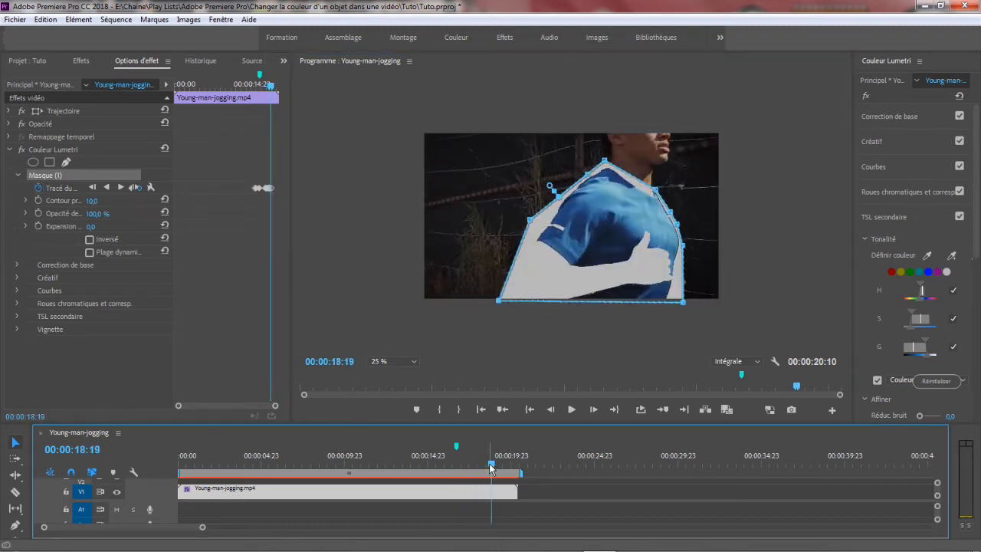
pyautogui.moveTo(649, 200); pyautogui.dragTo(674, 202)
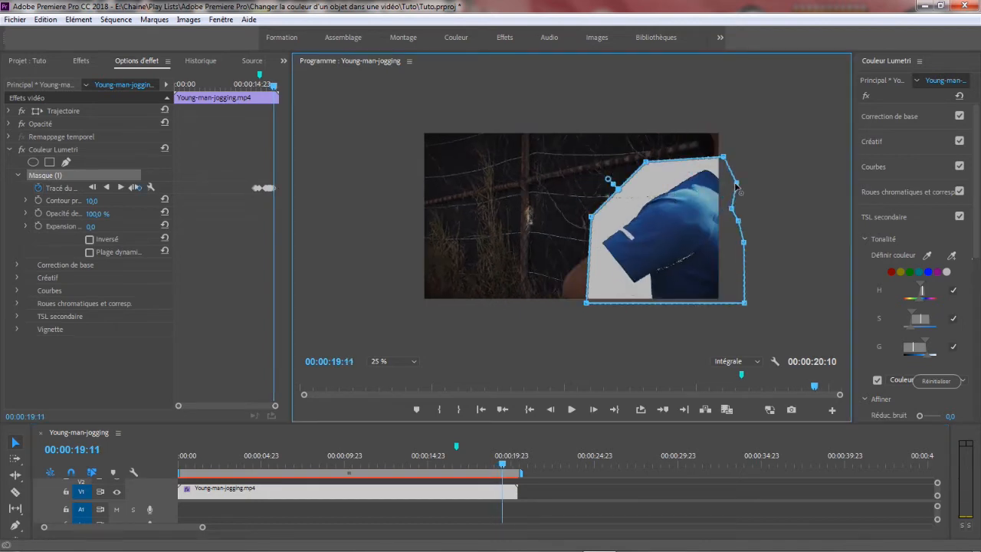
# - Step through the mask animation from 00:00:16:08 to 00:00:19:02 and add a left sleeve point, fitting it closer to the shirt
pyautogui.moveTo(502, 465); pyautogui.dragTo(448, 462)
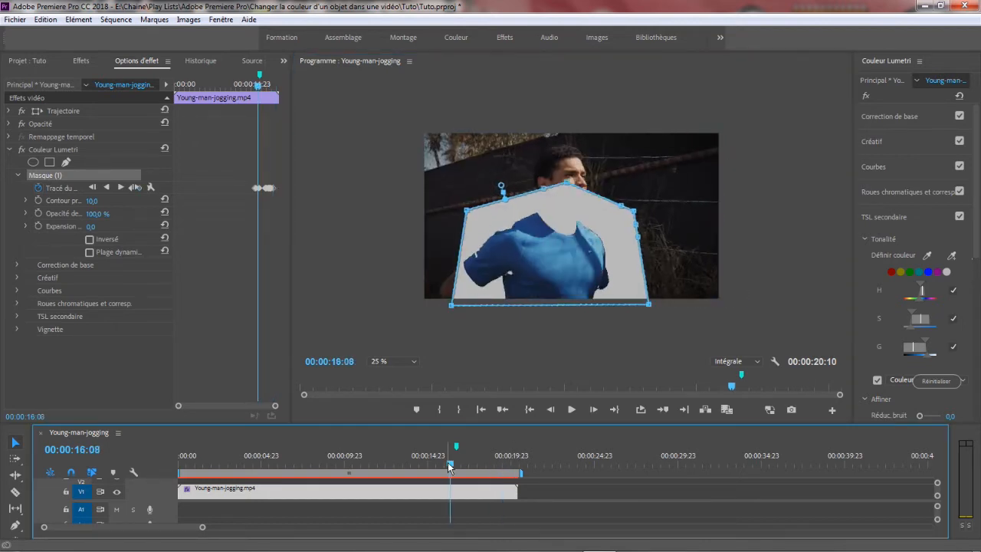
pyautogui.press('Right')
pyautogui.press('Right')
pyautogui.press('Right')
pyautogui.press('Right')
pyautogui.press('Right')
pyautogui.press('Right')
pyautogui.press('Right')
pyautogui.press('Right')
pyautogui.press('Right')
pyautogui.press('Right')
pyautogui.press('Right')
pyautogui.press('Right')
pyautogui.press('Right')
pyautogui.press('Right')
pyautogui.press('Right')
pyautogui.press('Right')
pyautogui.press('Right')
pyautogui.press('Right')
pyautogui.press('Right')
pyautogui.press('Right')
pyautogui.press('Right')
pyautogui.press('Right')
pyautogui.press('Right')
pyautogui.press('Right')
pyautogui.press('Right')
pyautogui.press('Right')
pyautogui.press('Right')
pyautogui.press('Right')
pyautogui.press('Right')
pyautogui.press('Right')
pyautogui.press('Right')
pyautogui.press('Right')
pyautogui.press('Right')
pyautogui.press('Right')
pyautogui.press('Right')
pyautogui.press('Right')
pyautogui.press('Right')
pyautogui.press('Right')
pyautogui.press('Right')
pyautogui.press('Right')
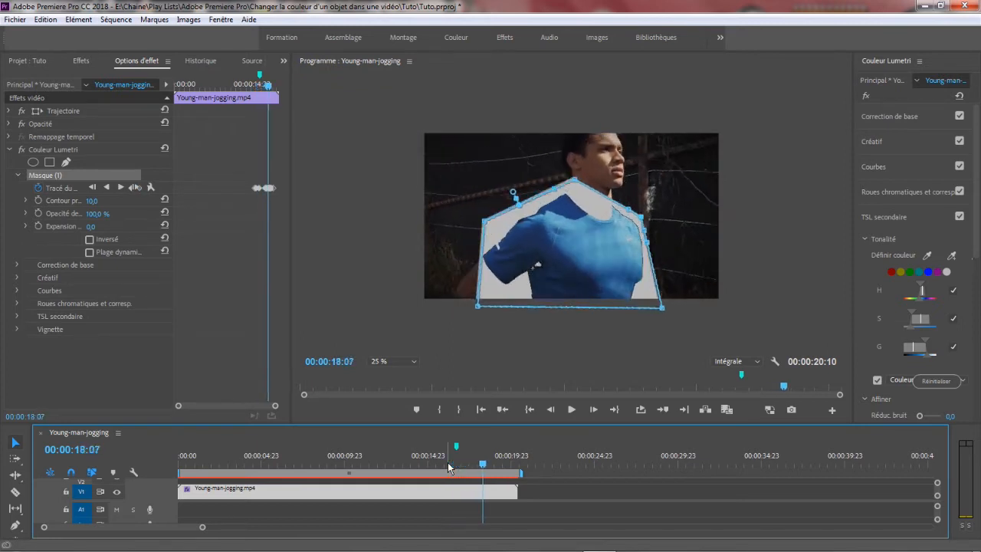
pyautogui.press('Right')
pyautogui.press('Right')
pyautogui.press('Right')
pyautogui.press('Right')
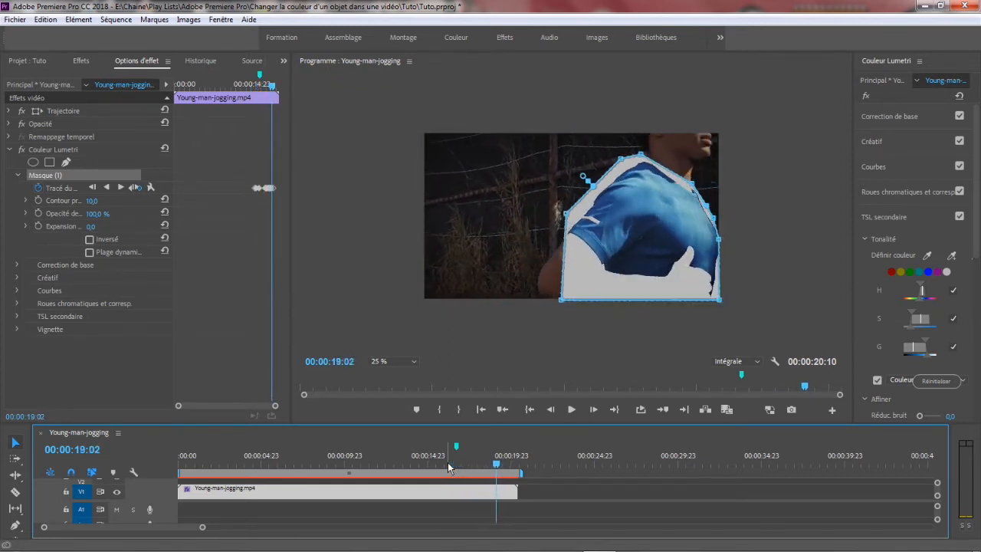
pyautogui.moveTo(566, 213)
pyautogui.mouseDown()
pyautogui.moveTo(573, 217)
pyautogui.moveTo(564, 242)
pyautogui.moveTo(575, 218)
pyautogui.mouseUp()
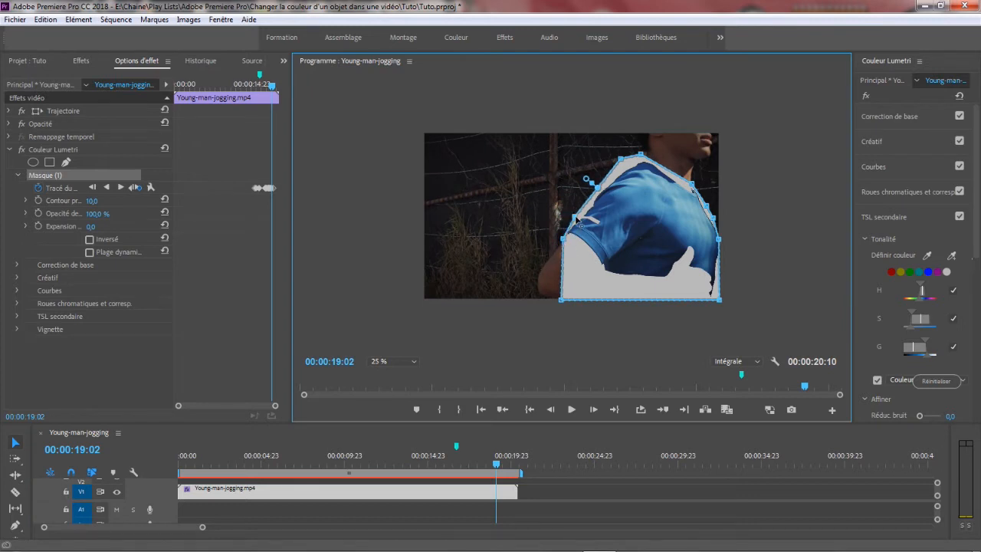
# - Play the mask animation to just after 00:00:19:04 and pull the left sleeve and shoulder points in toward the shirt
pyautogui.moveTo(512, 464); pyautogui.dragTo(460, 465)
pyautogui.press('space')
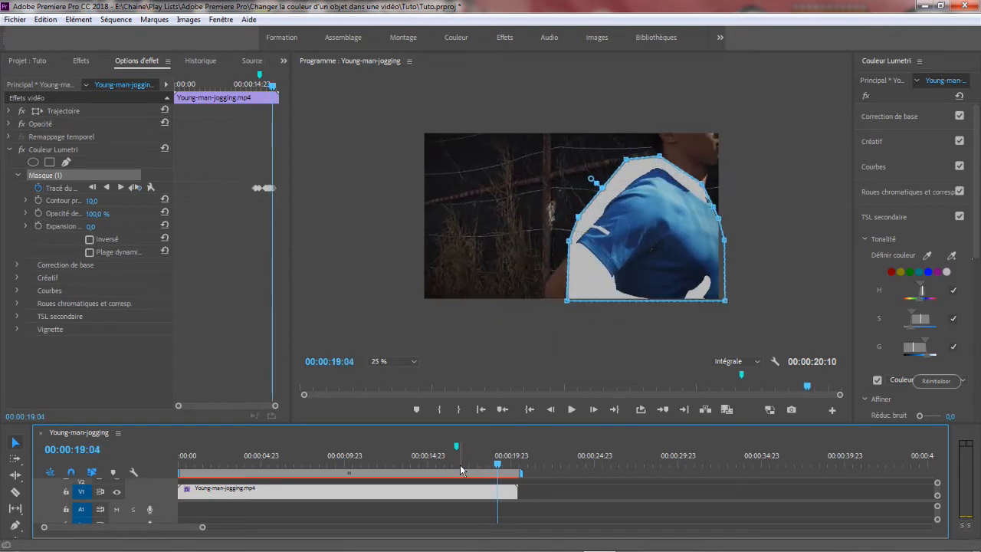
pyautogui.press('space')
pyautogui.moveTo(580, 217); pyautogui.dragTo(591, 228)
pyautogui.moveTo(633, 160); pyautogui.dragTo(659, 178)
# - Go to 00:00:19:09 and refit the mask's upper shoulder point and left sleeve points around the shirt
pyautogui.click(497, 465)
pyautogui.click(512, 453)
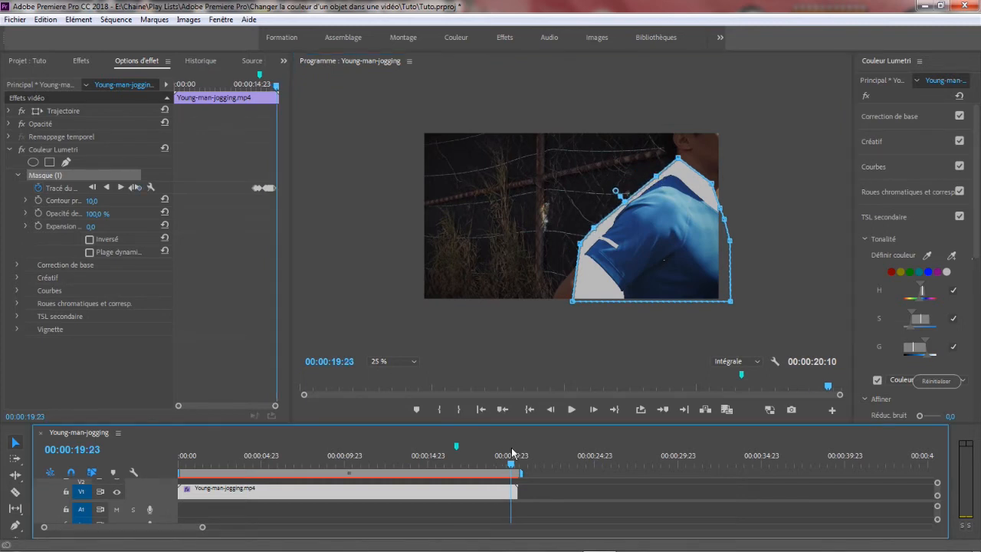
pyautogui.hotkey('shift', 'Left')
pyautogui.hotkey('shift', 'Left')
pyautogui.hotkey('shift', 'Left')
pyautogui.hotkey('shift', 'Left')
pyautogui.hotkey('shift', 'Left')
pyautogui.hotkey('shift', 'Right')
pyautogui.hotkey('shift', 'Right')
pyautogui.press('Right')
pyautogui.press('Right')
pyautogui.moveTo(650, 168); pyautogui.dragTo(671, 177)
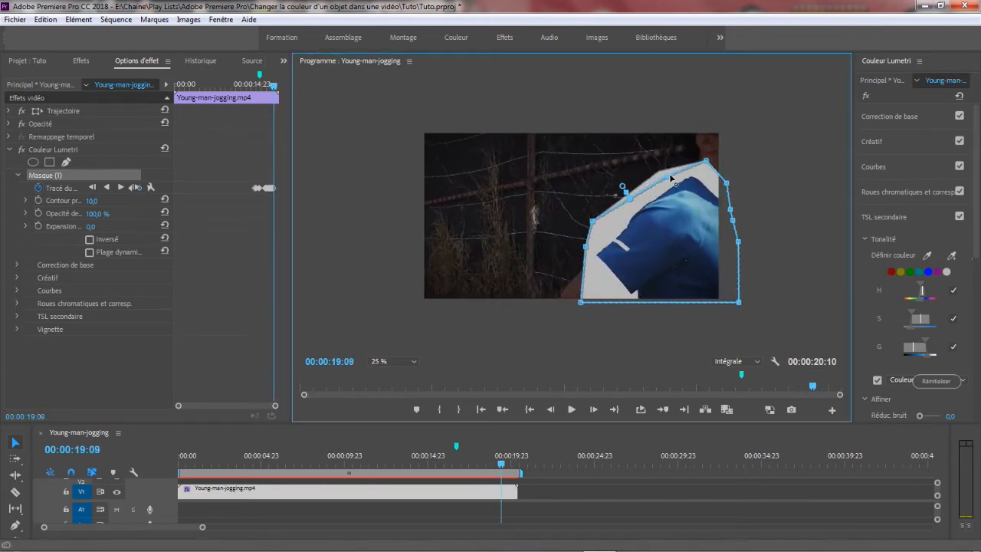
pyautogui.moveTo(593, 222); pyautogui.dragTo(589, 250)
# - Advance to 00:00:19:11 and refit the mask's upper shoulder point along the shirt's back
pyautogui.click(523, 444)
pyautogui.press('Right')
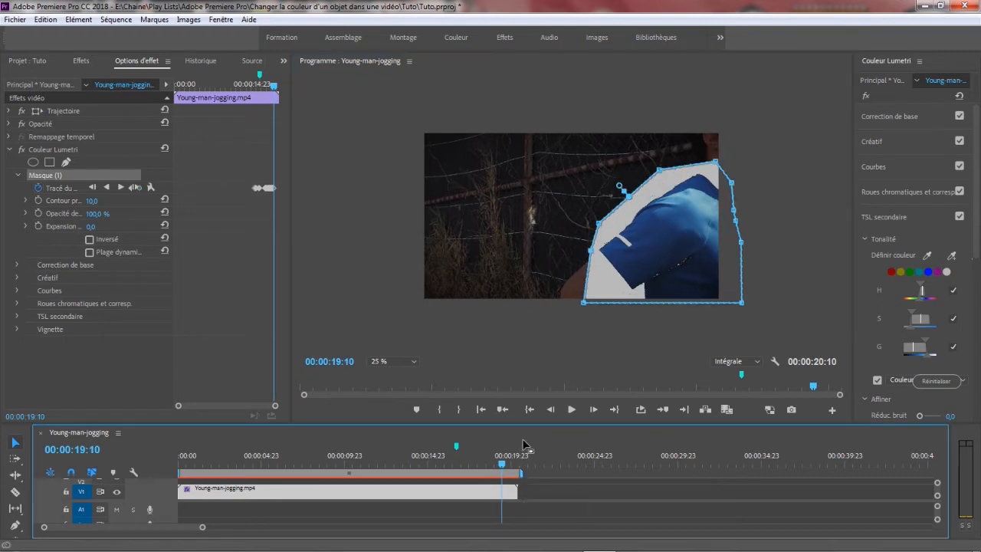
pyautogui.press('Right')
pyautogui.click(692, 172)
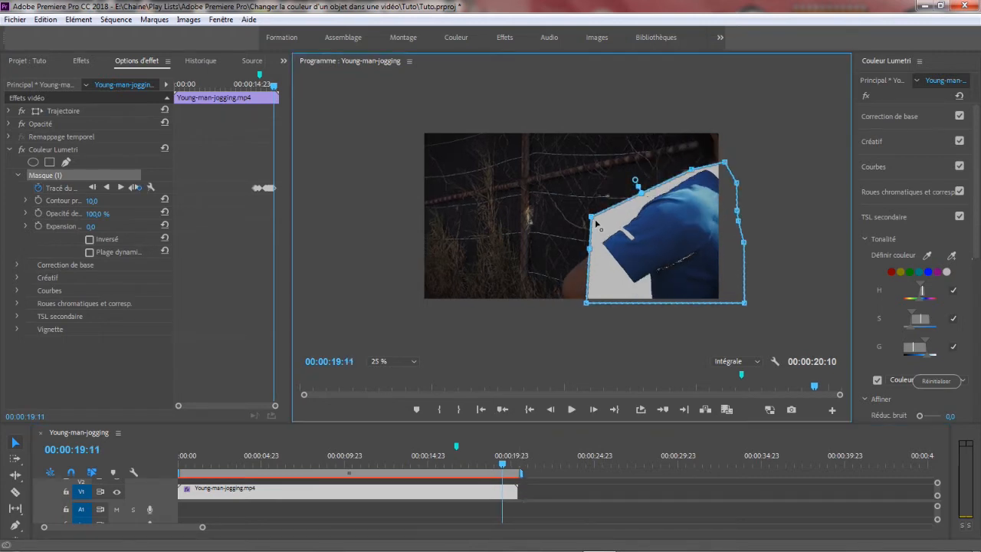
# - Step through the mask animation from 00:00:18:00 to 00:00:19:13 and raise the sleeve and shoulder points above the shirt
pyautogui.click(479, 465)
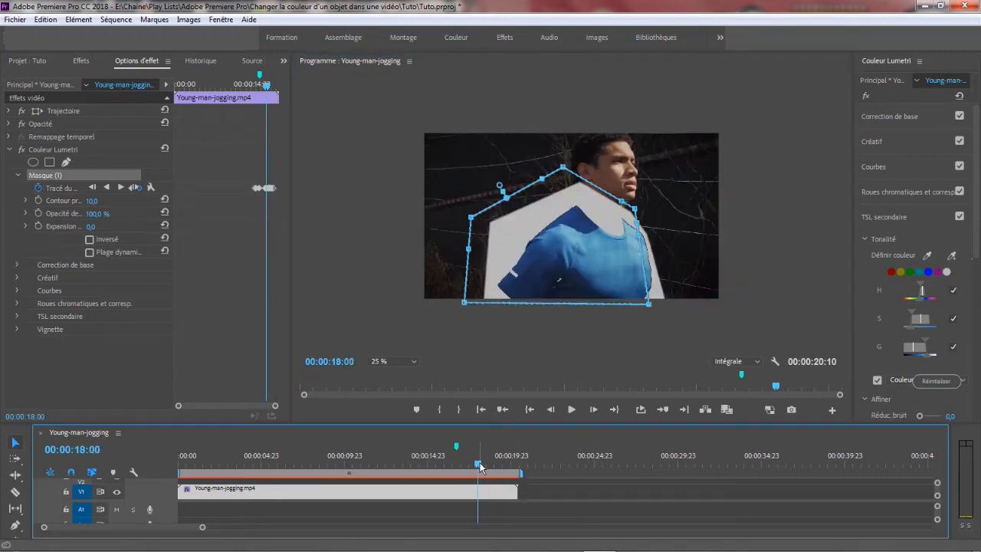
pyautogui.press('Right')
pyautogui.press('Right')
pyautogui.press('Right')
pyautogui.press('Right')
pyautogui.press('Right')
pyautogui.press('Right')
pyautogui.press('Right')
pyautogui.press('Right')
pyautogui.press('Right')
pyautogui.press('Right')
pyautogui.press('Right')
pyautogui.press('Right')
pyautogui.press('Right')
pyautogui.press('Right')
pyautogui.press('Right')
pyautogui.press('Right')
pyautogui.press('Right')
pyautogui.press('Right')
pyautogui.press('Right')
pyautogui.press('Right')
pyautogui.press('Right')
pyautogui.press('Right')
pyautogui.press('Right')
pyautogui.press('Right')
pyautogui.press('Right')
pyautogui.press('Right')
pyautogui.press('Right')
pyautogui.press('Right')
pyautogui.press('Right')
pyautogui.press('Right')
pyautogui.press('Right')
pyautogui.press('Right')
pyautogui.press('Right')
pyautogui.press('Right')
pyautogui.press('Right')
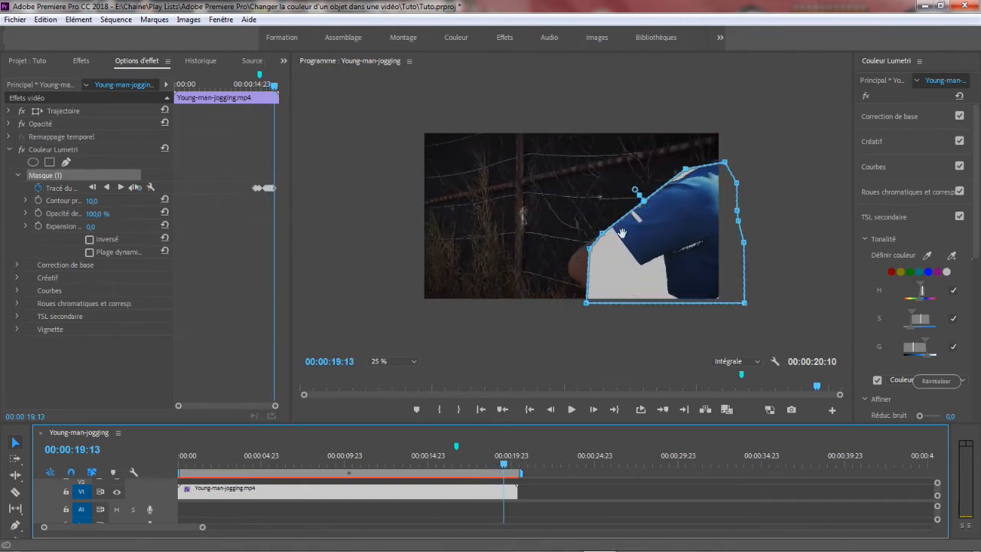
pyautogui.moveTo(604, 234); pyautogui.dragTo(604, 230)
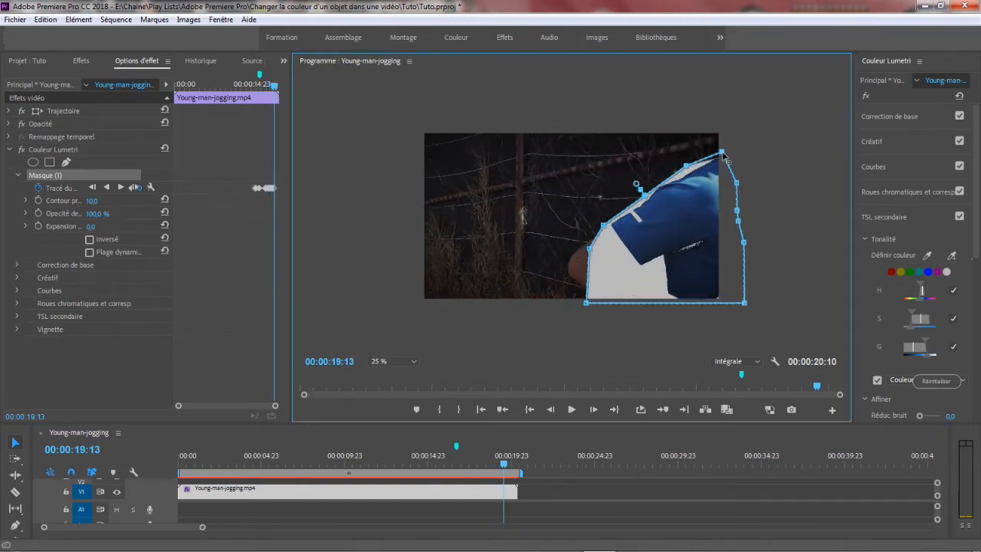
# - At 00:00:19:14, raise the mask's sleeve point and upper shoulder point above the shirt
pyautogui.click(502, 467)
pyautogui.press('Right')
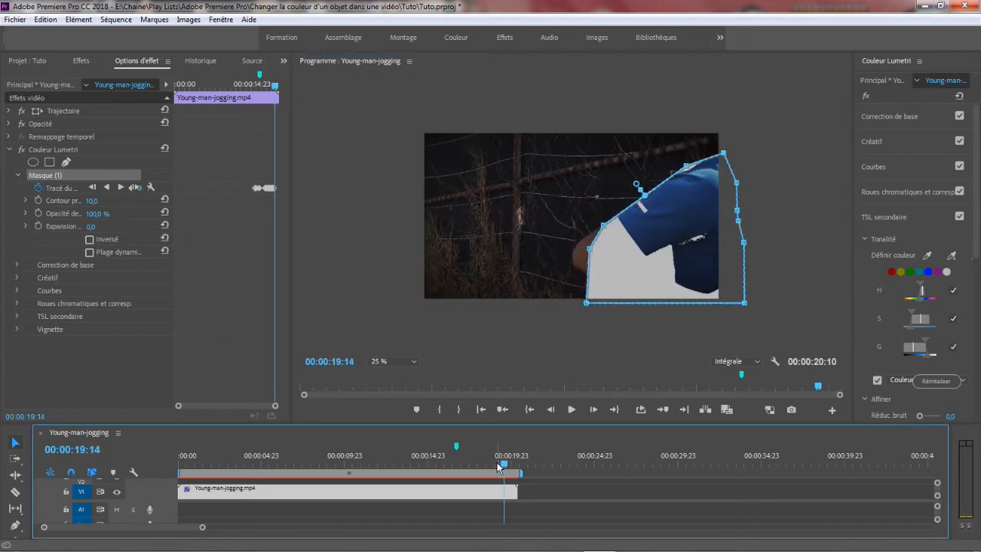
pyautogui.moveTo(686, 167); pyautogui.dragTo(687, 164)
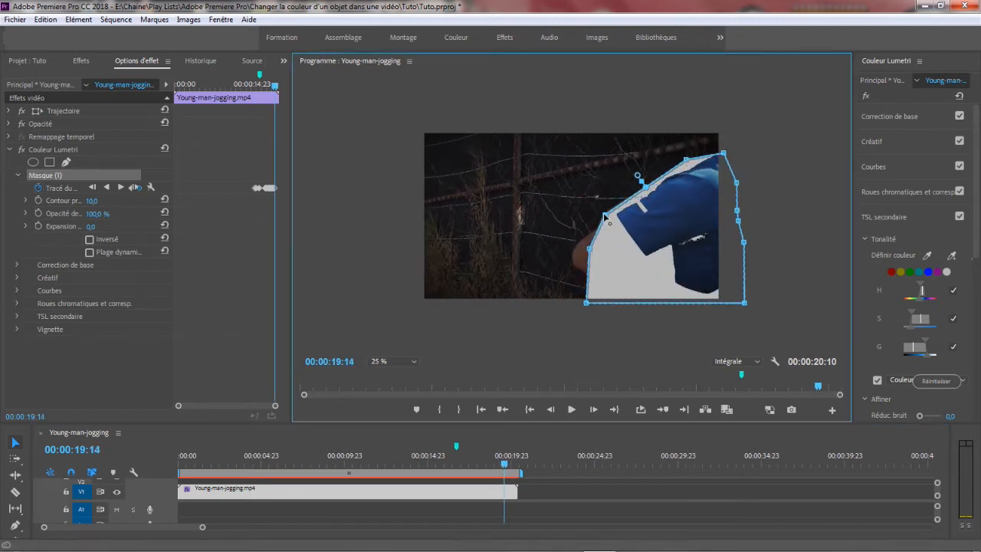
# - Raise the mask's shoulder points at 00:00:19:18, and shift the whole mask right and up at 00:00:19:23
pyautogui.click(503, 463)
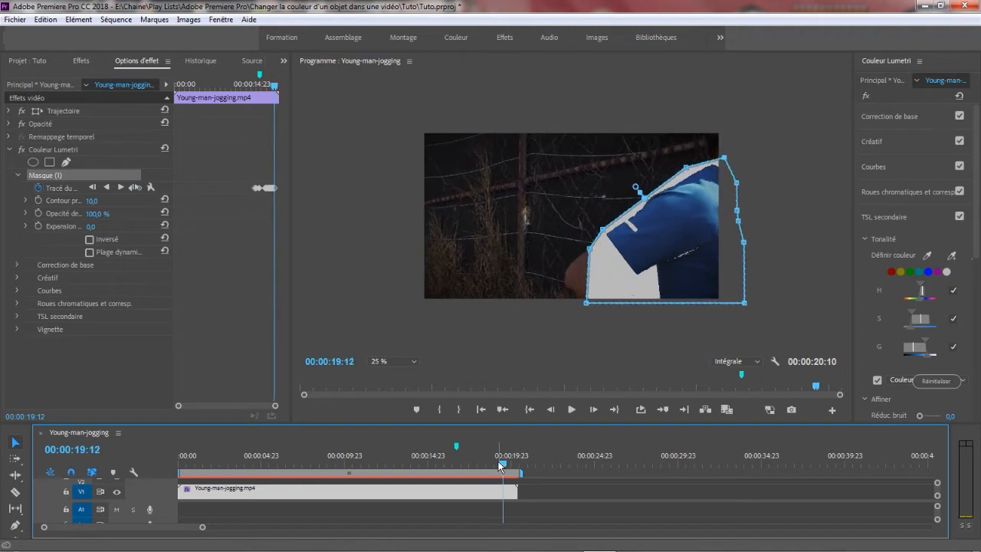
pyautogui.moveTo(686, 159); pyautogui.dragTo(686, 149)
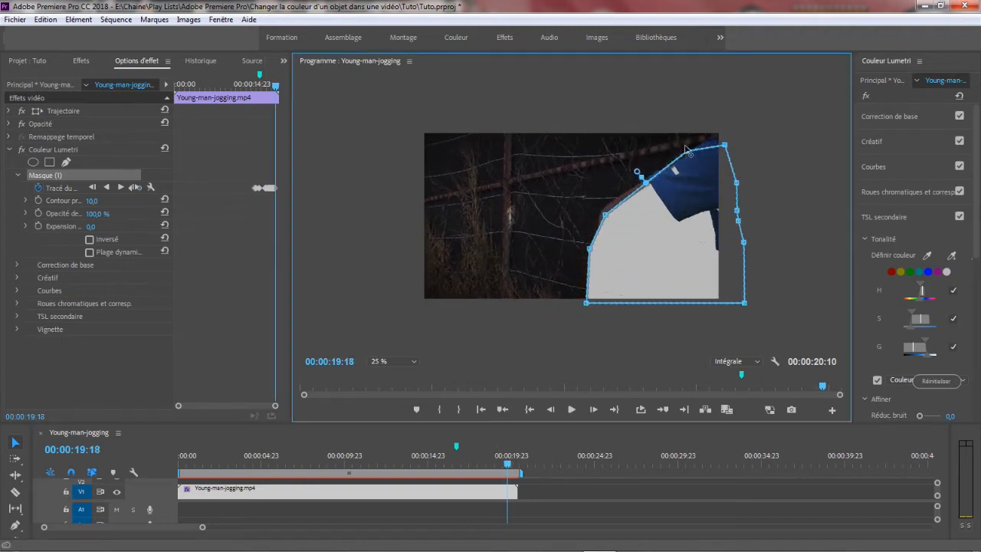
pyautogui.click(616, 490)
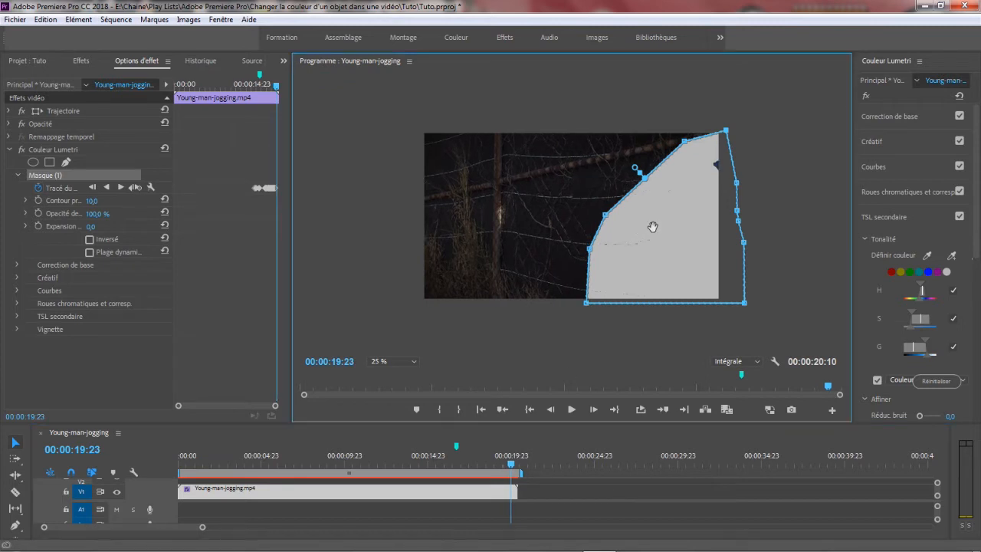
pyautogui.moveTo(653, 223); pyautogui.dragTo(721, 191)
# - At 00:00:19:17, move the mask's sleeve, left side and bottom-left points inward to exclude the arm
pyautogui.moveTo(508, 464)
pyautogui.mouseDown()
pyautogui.moveTo(496, 469)
pyautogui.moveTo(507, 469)
pyautogui.mouseUp()
pyautogui.moveTo(604, 216); pyautogui.dragTo(632, 186)
pyautogui.moveTo(589, 248); pyautogui.dragTo(673, 249)
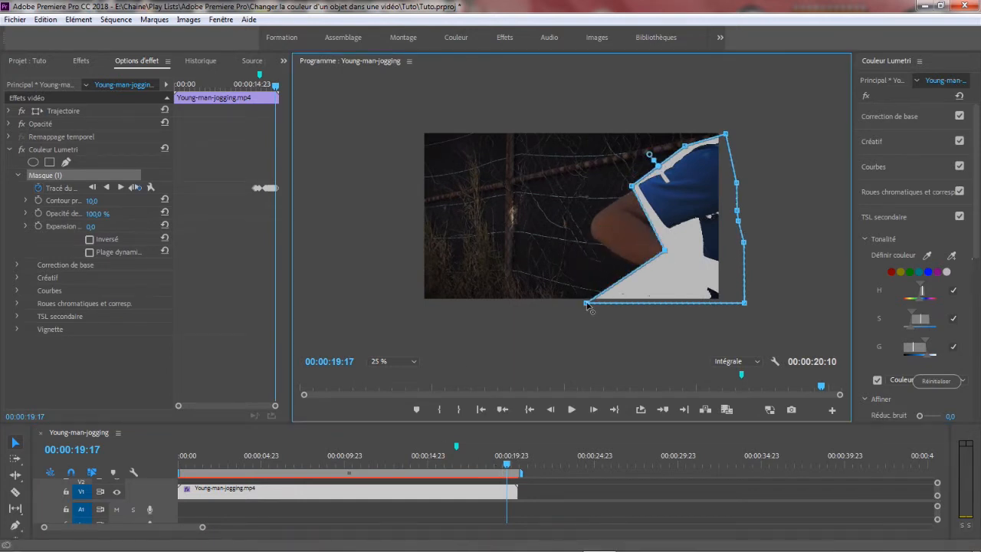
pyautogui.moveTo(588, 304); pyautogui.dragTo(681, 305)
# - Play back the end of the mask animation, and at 00:00:19:18 move the left-edge points inward to exclude the arm
pyautogui.moveTo(509, 464); pyautogui.dragTo(498, 465)
pyautogui.press('space')
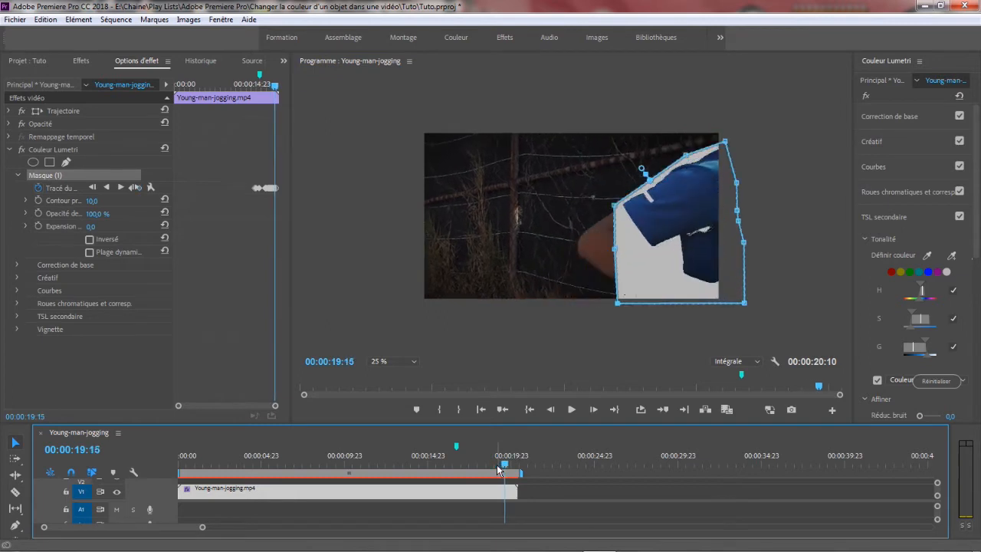
pyautogui.press('space')
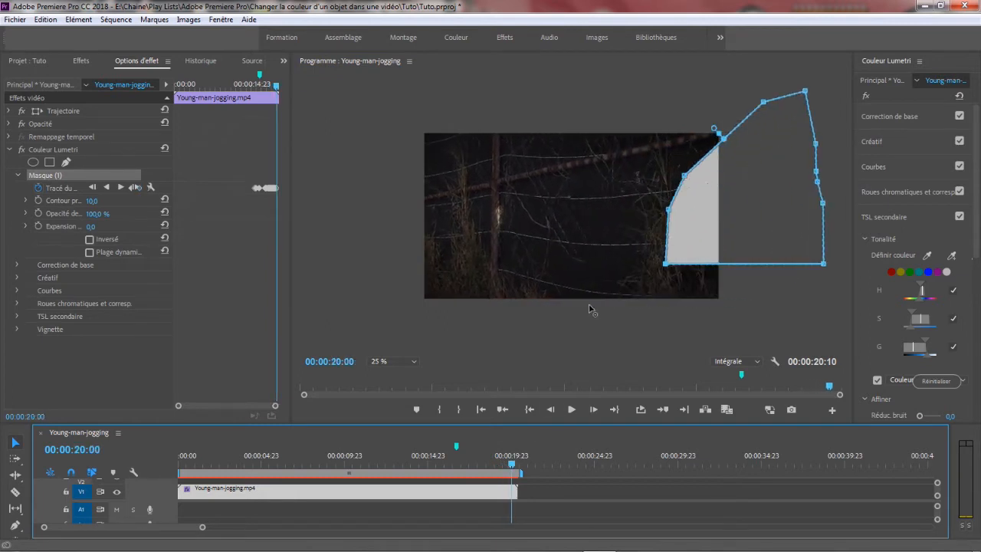
pyautogui.moveTo(588, 304); pyautogui.dragTo(714, 308)
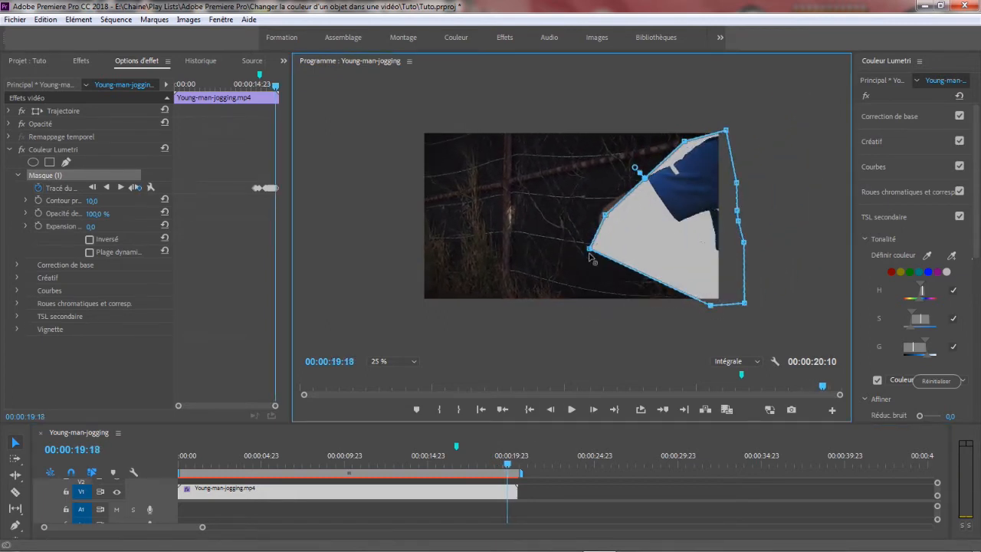
pyautogui.moveTo(589, 249); pyautogui.dragTo(695, 259)
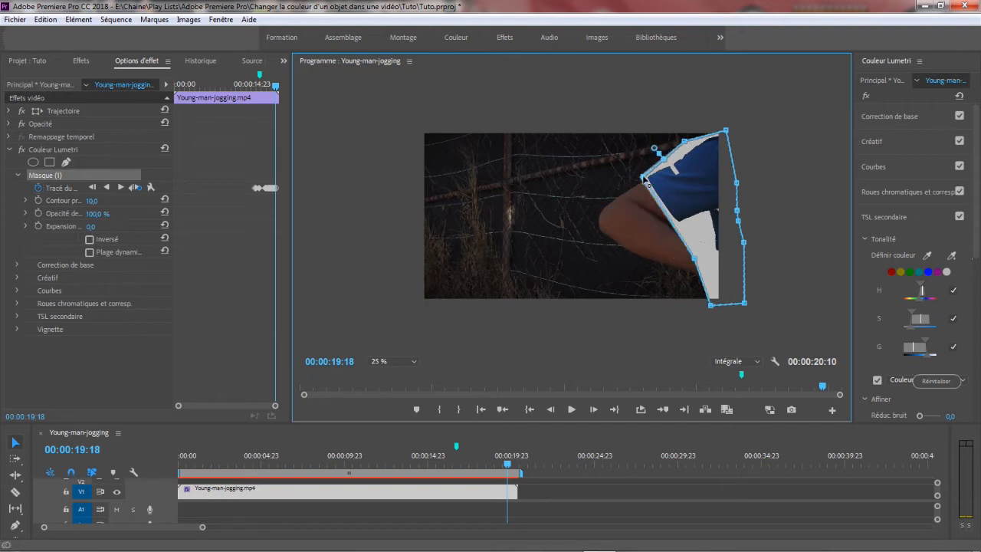
# - Play the mask animation again to 00:00:19:23 and shift the whole mask slightly right and up
pyautogui.moveTo(507, 465); pyautogui.dragTo(468, 468)
pyautogui.press('space')
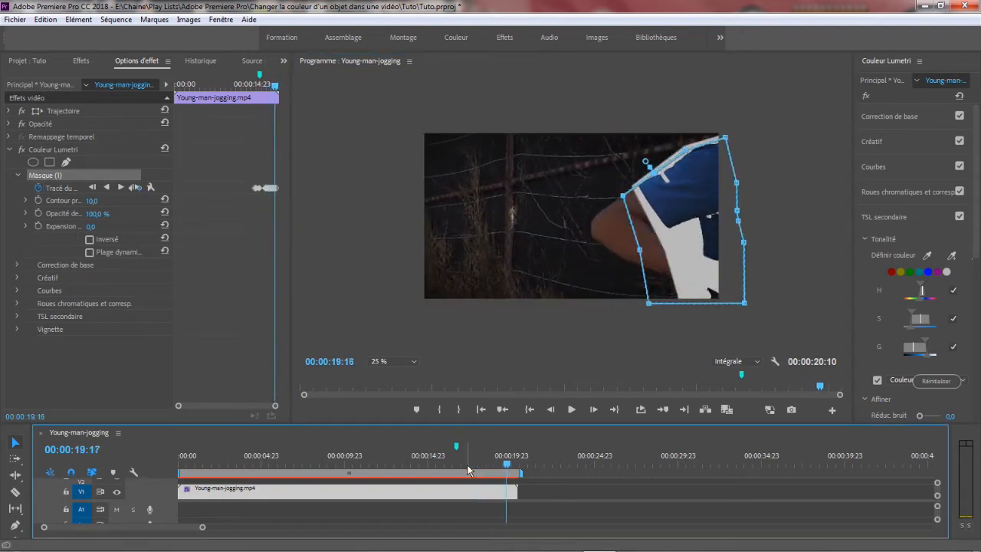
pyautogui.press('space')
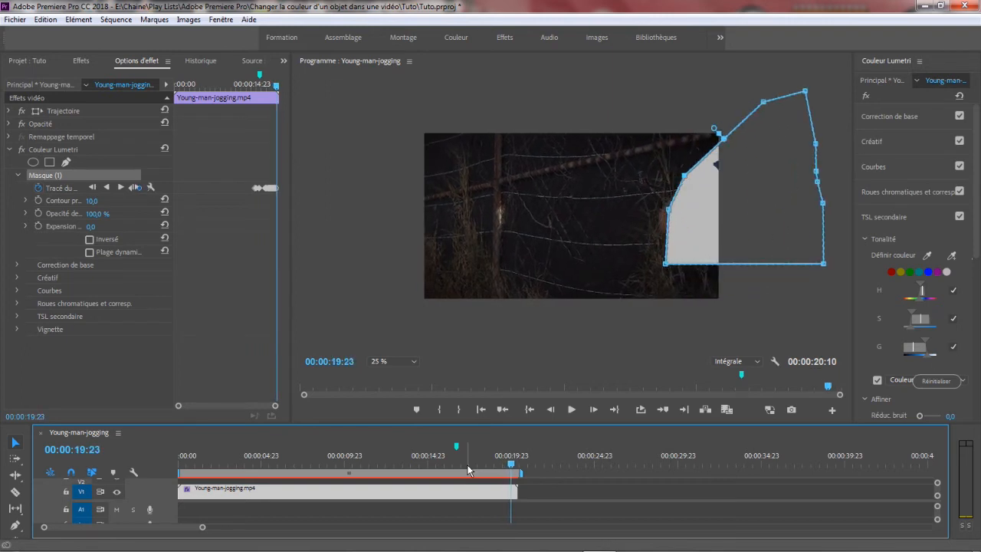
pyautogui.click(783, 220)
pyautogui.moveTo(784, 220); pyautogui.dragTo(786, 213)
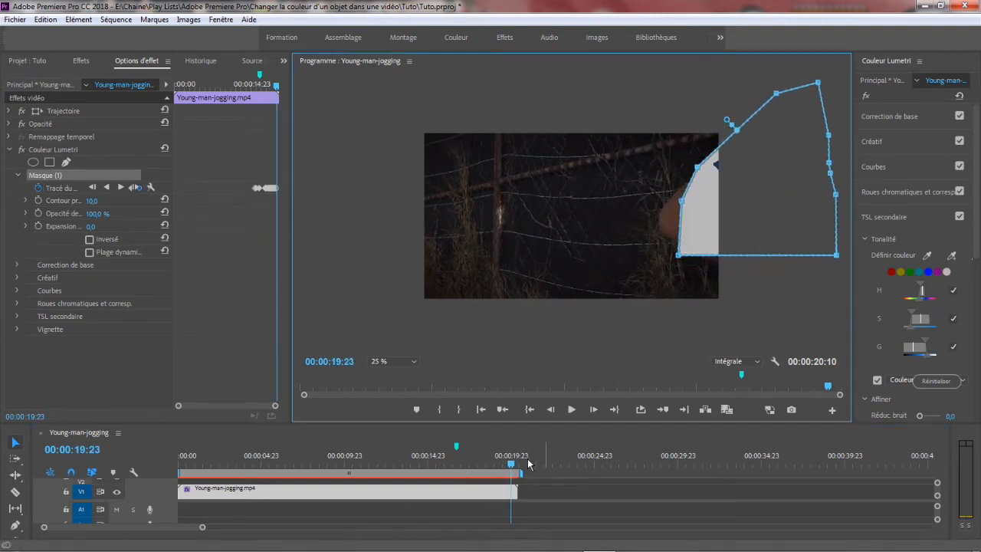
# - At 00:00:19:21, raise the mask's left sleeve point to fit the edge of the shirt sleeve
pyautogui.moveTo(512, 465); pyautogui.dragTo(509, 465)
pyautogui.click(674, 173)
pyautogui.moveTo(674, 173); pyautogui.dragTo(676, 163)
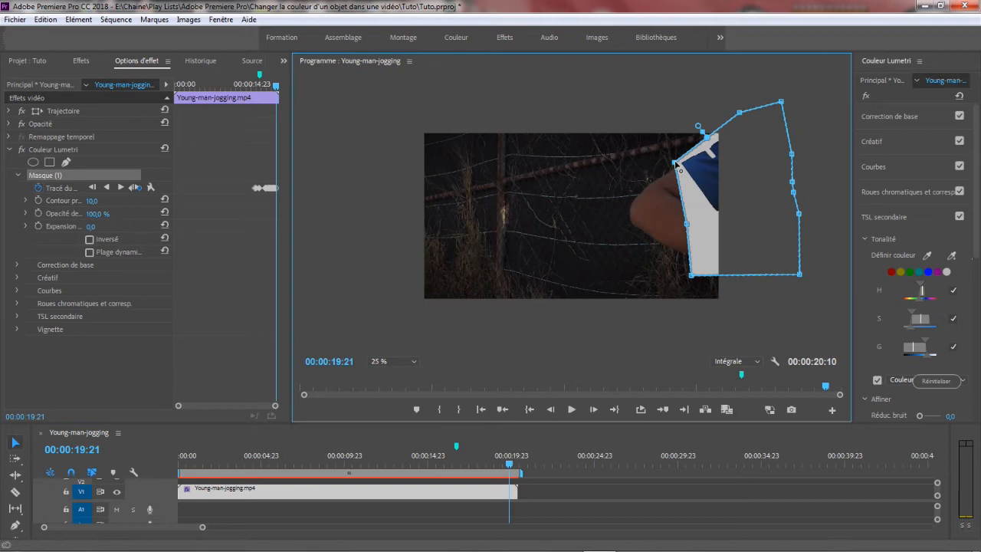
# - Advance a few frames past 00:00:19:21 and shift the mask right toward the exiting shirt
pyautogui.click(505, 430)
pyautogui.press('Right')
pyautogui.press('Right')
pyautogui.press('Right')
pyautogui.moveTo(737, 213); pyautogui.dragTo(787, 220)
# - Check the end of the mask animation frame by frame up to 00:00:20:10, and return to the start of the sequence
pyautogui.click(483, 430)
pyautogui.press('Right')
pyautogui.press('Right')
pyautogui.press('Right')
pyautogui.press('Right')
pyautogui.press('Right')
pyautogui.press('Right')
pyautogui.press('Right')
pyautogui.press('Right')
pyautogui.press('Right')
pyautogui.click(528, 409)
pyautogui.click(575, 410)
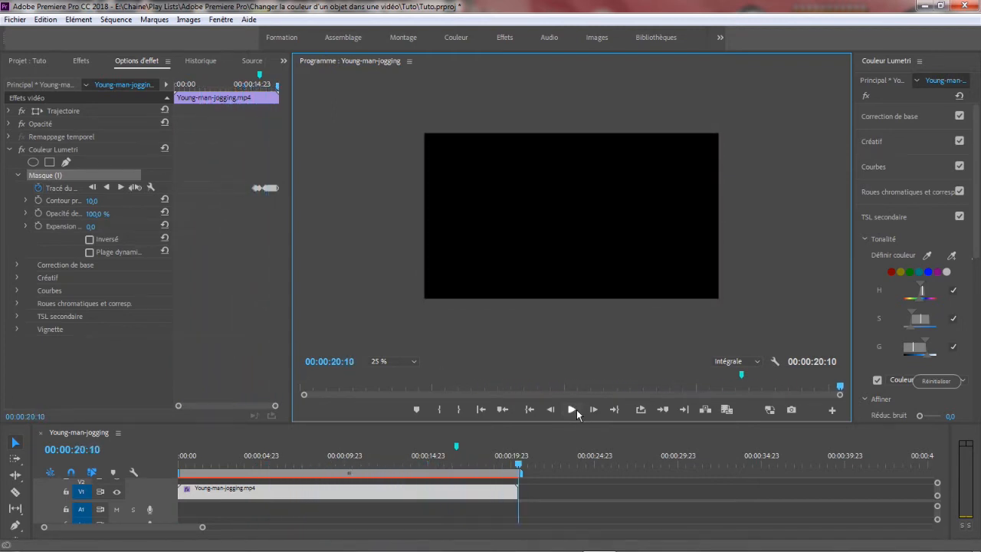
pyautogui.click(480, 411)
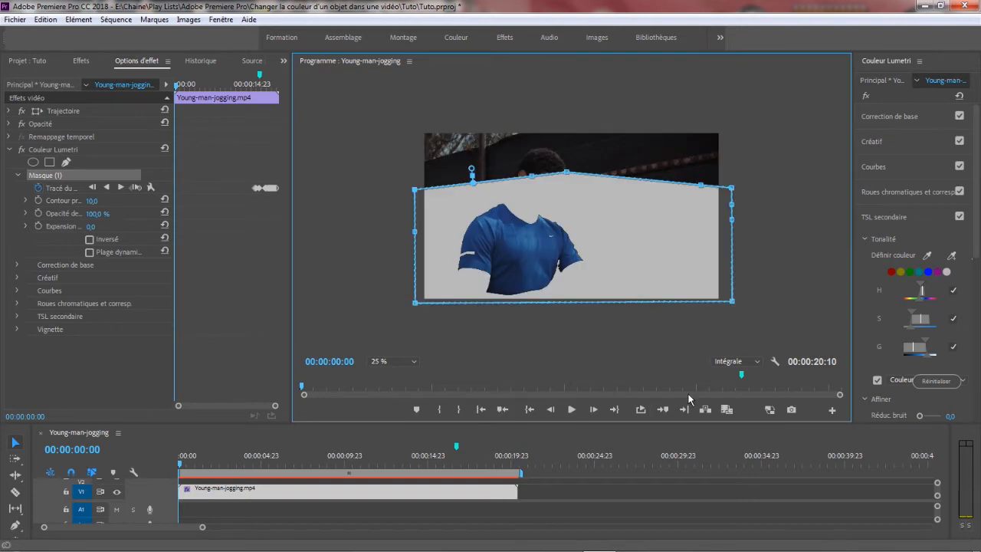
# - Widen the Lumetri Color panel and shift the HSL Secondary correction wheel to green for the shirt
pyautogui.moveTo(853, 297); pyautogui.dragTo(767, 297)
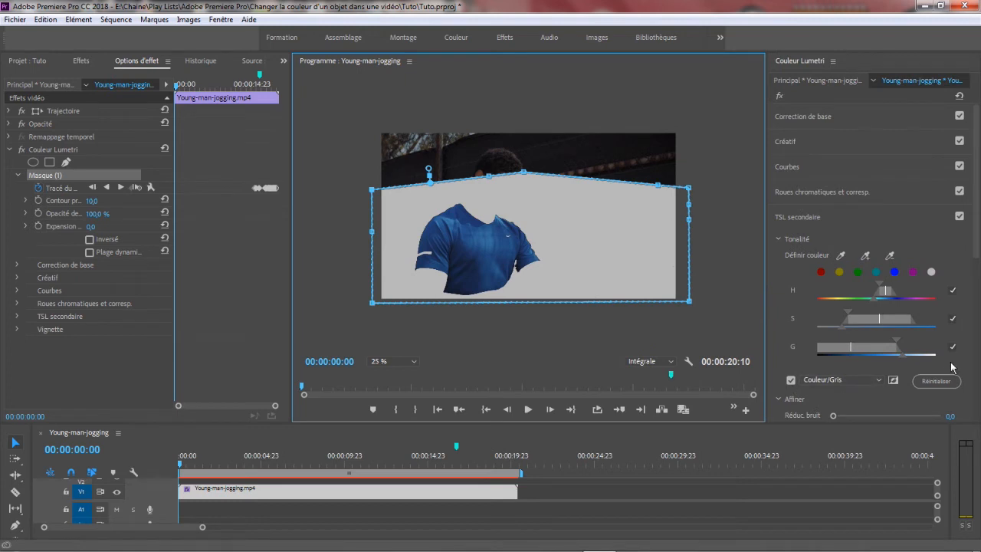
pyautogui.scroll(-2, 968, 362)
pyautogui.scroll(-7, 968, 362)
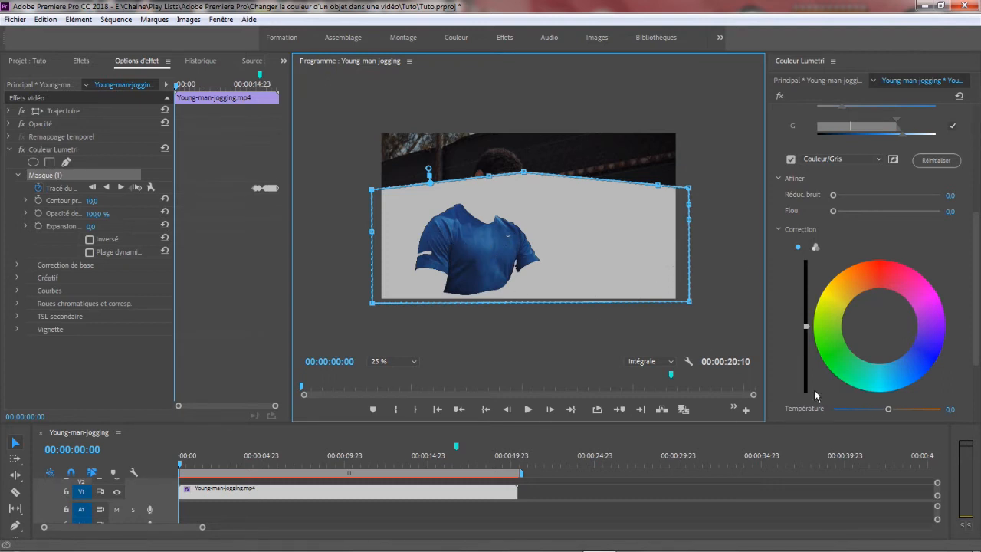
pyautogui.click(820, 342)
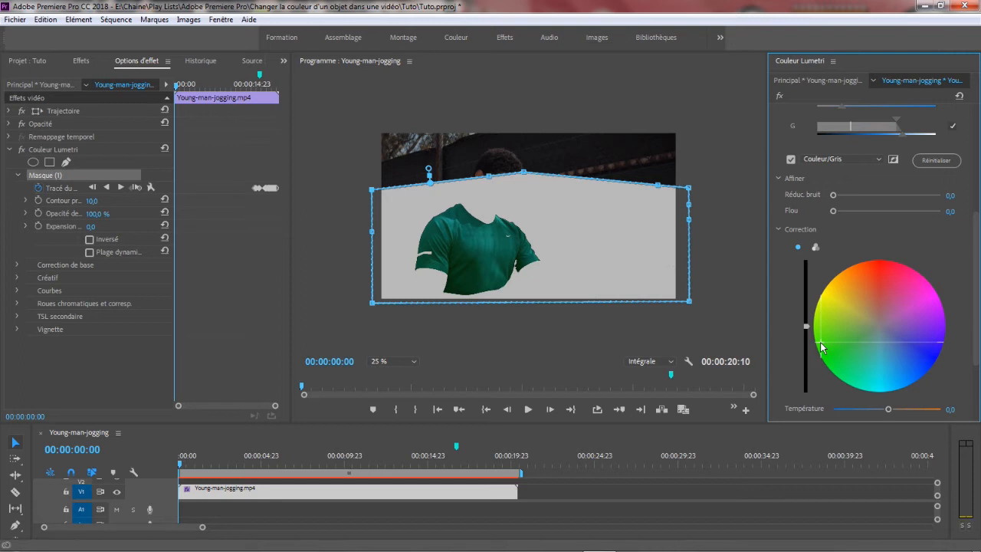
# - Switch the correction to three-way wheels, push the midtones to blue and turn off the Couleur/Gris key display
pyautogui.click(816, 247)
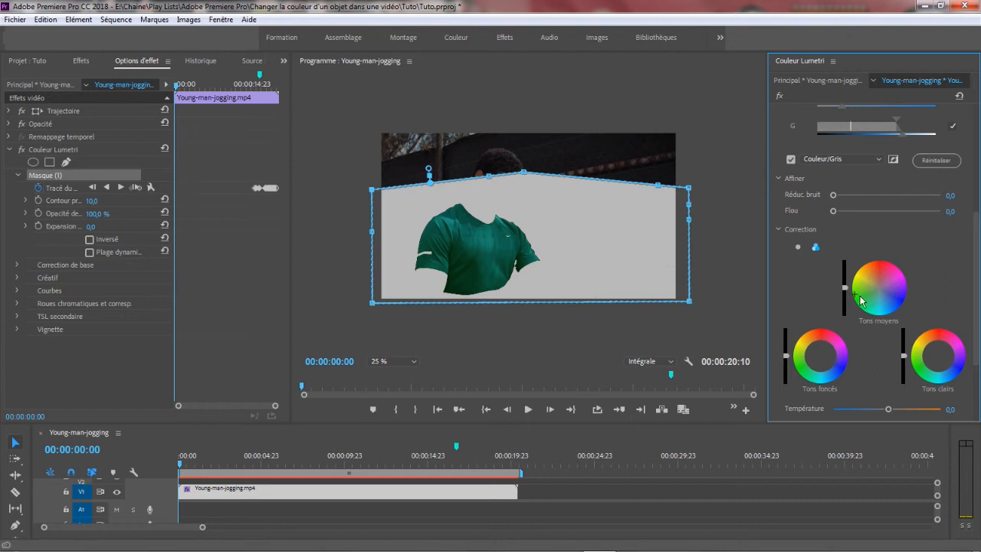
pyautogui.moveTo(858, 299); pyautogui.dragTo(899, 307)
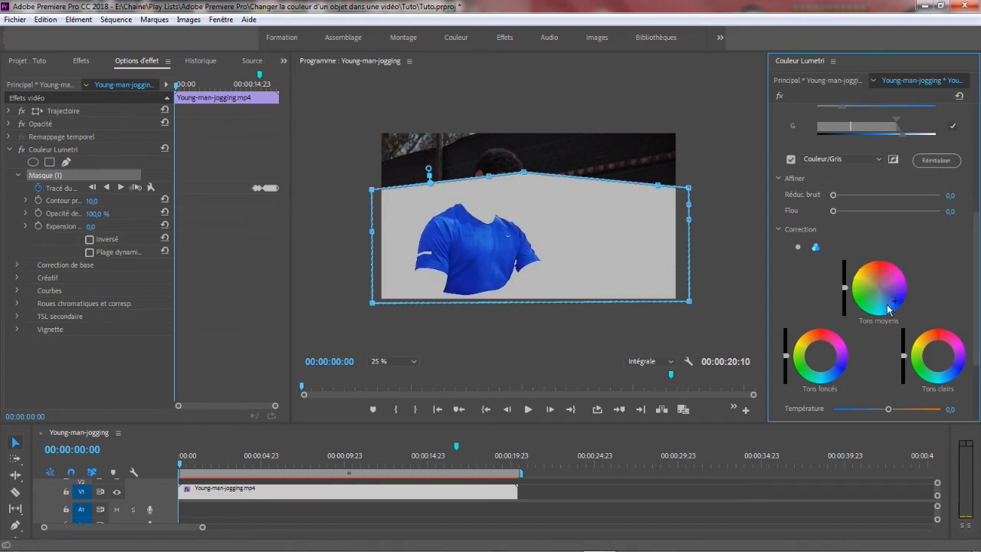
pyautogui.click(792, 159)
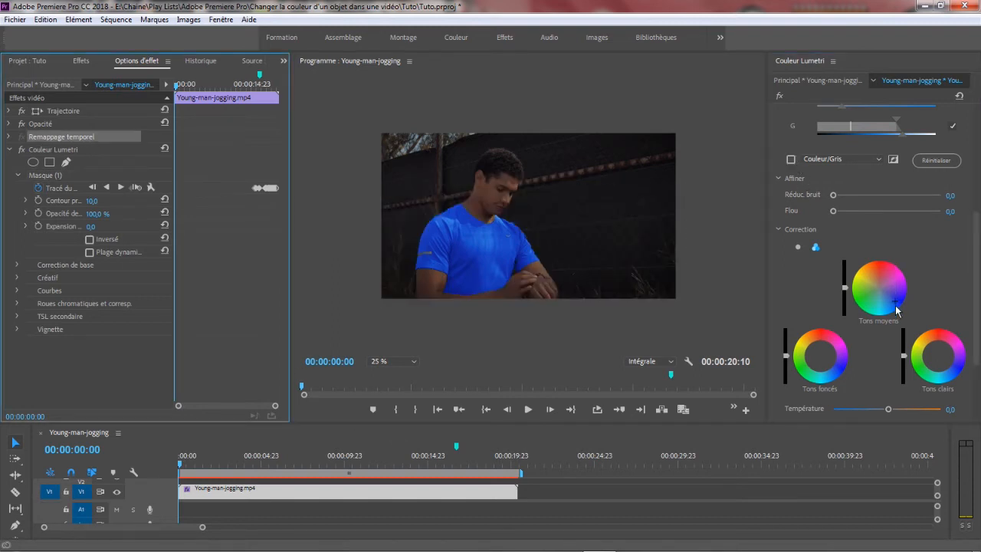
# - Recolour the shirt teal by shifting the midtones to green and the shadows slightly toward blue
pyautogui.moveTo(895, 306); pyautogui.dragTo(853, 290)
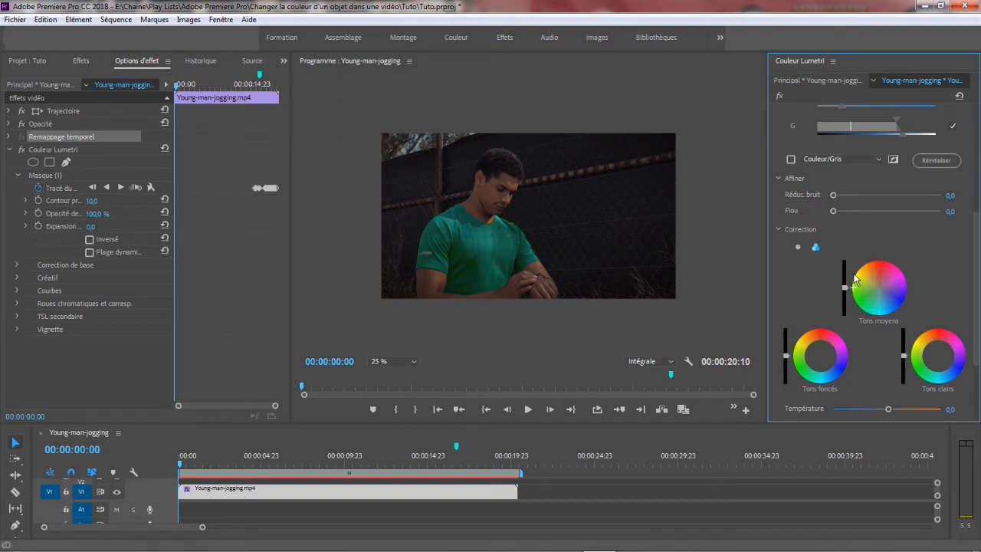
pyautogui.moveTo(858, 279); pyautogui.dragTo(866, 269)
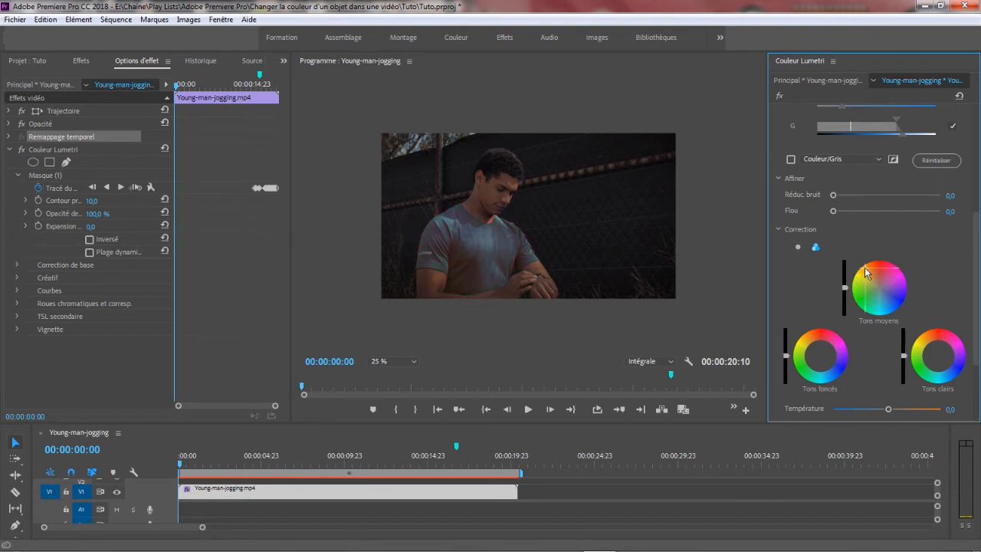
pyautogui.click(858, 305)
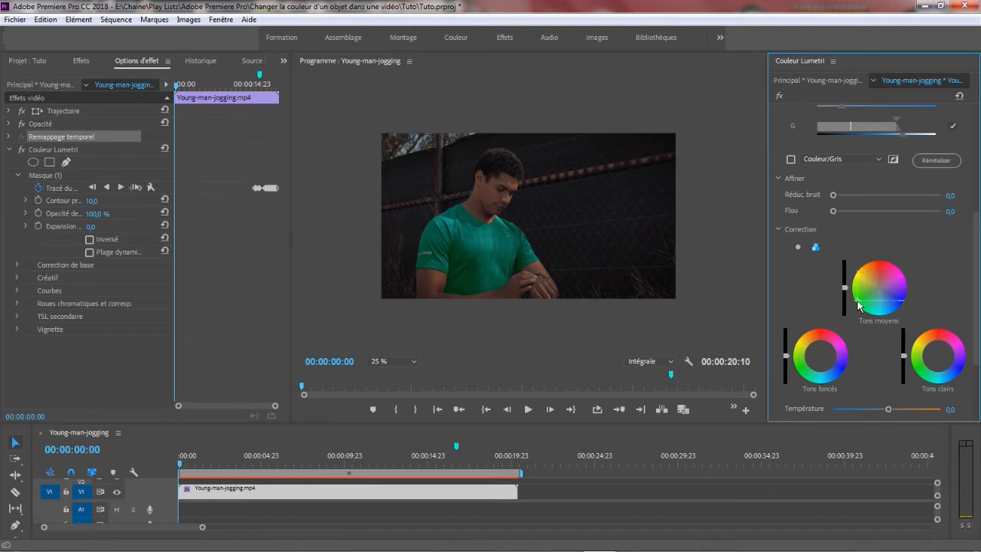
pyautogui.click(796, 360)
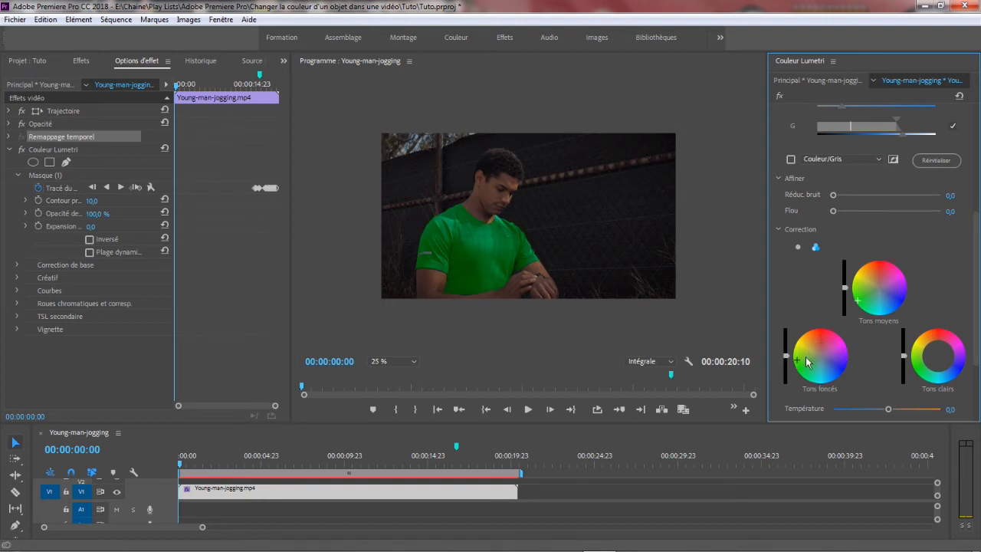
pyautogui.click(818, 357)
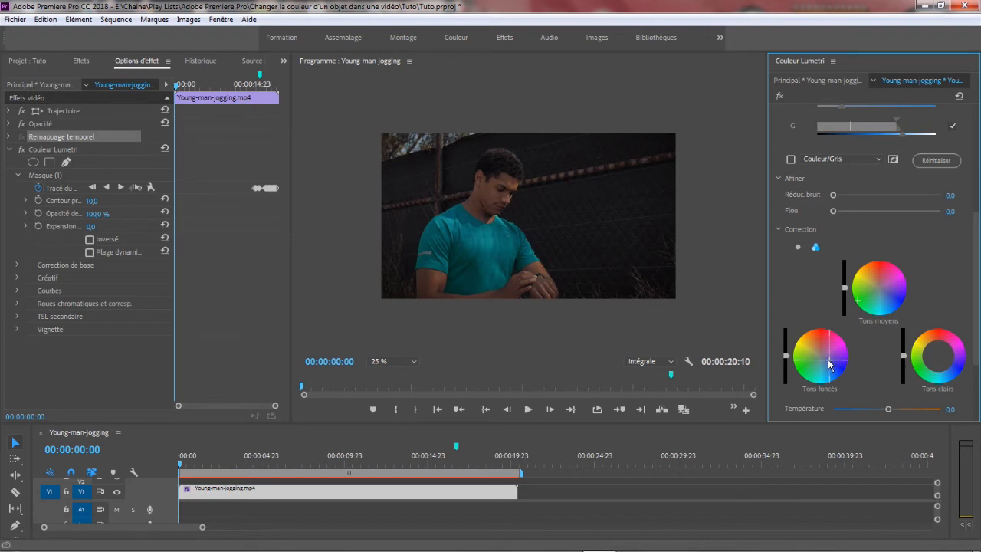
# - Play the teal shirt version through to the end and return to the start of the sequence
pyautogui.click(528, 409)
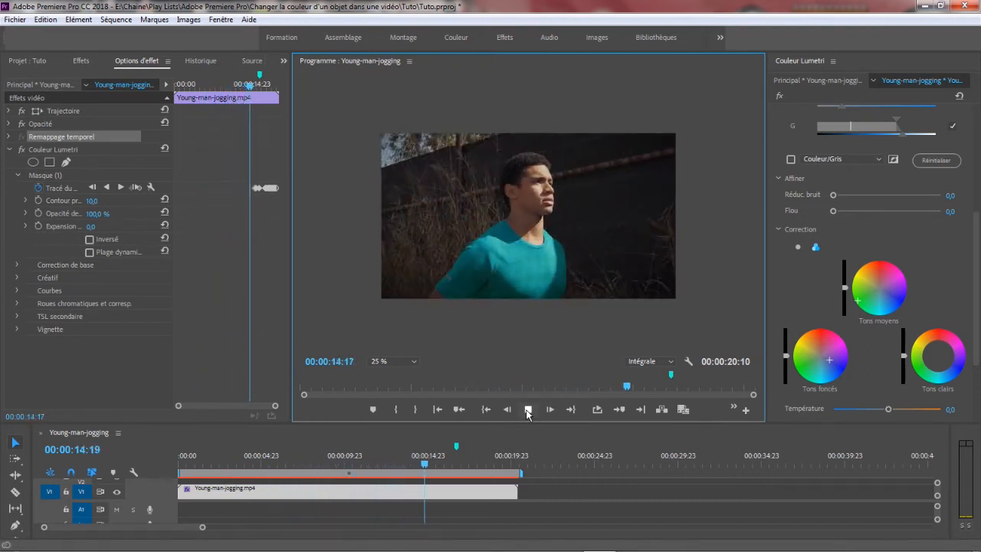
pyautogui.click(527, 412)
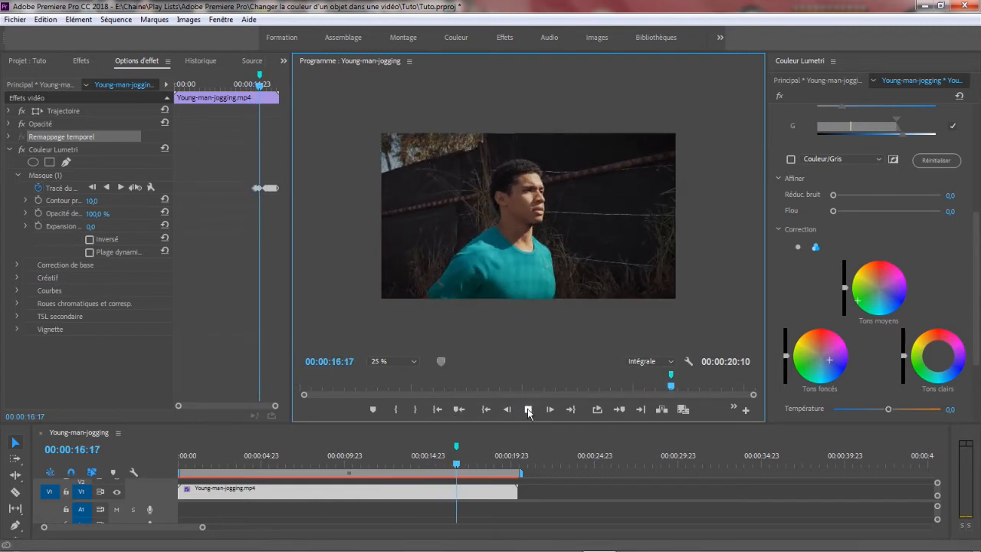
pyautogui.click(528, 410)
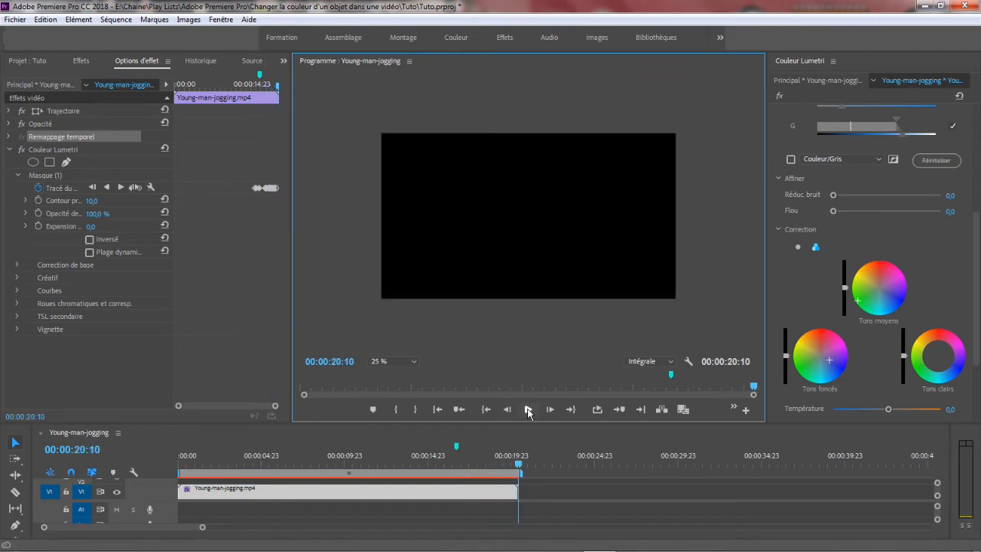
pyautogui.click(438, 410)
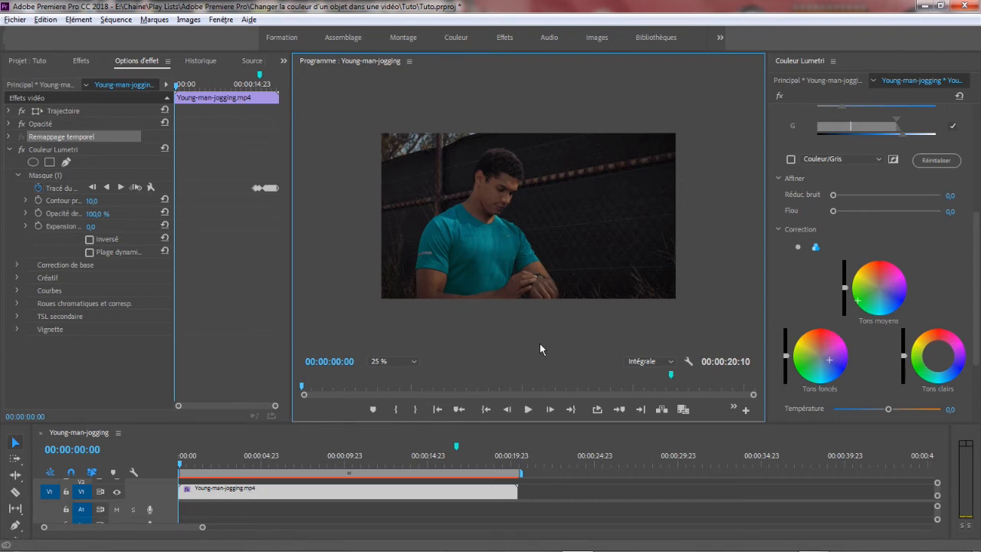
# - Recolour the shirt red by shifting the midtone, shadow and highlight wheels toward red
pyautogui.click(871, 268)
pyautogui.moveTo(870, 265)
pyautogui.mouseDown()
pyautogui.moveTo(884, 269)
pyautogui.moveTo(877, 278)
pyautogui.moveTo(876, 266)
pyautogui.mouseUp()
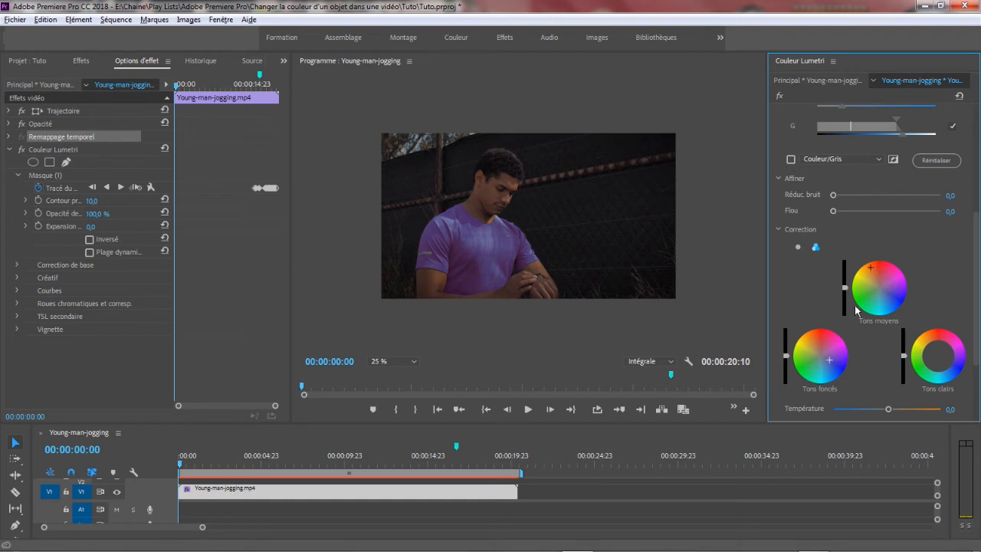
pyautogui.moveTo(809, 337); pyautogui.dragTo(832, 334)
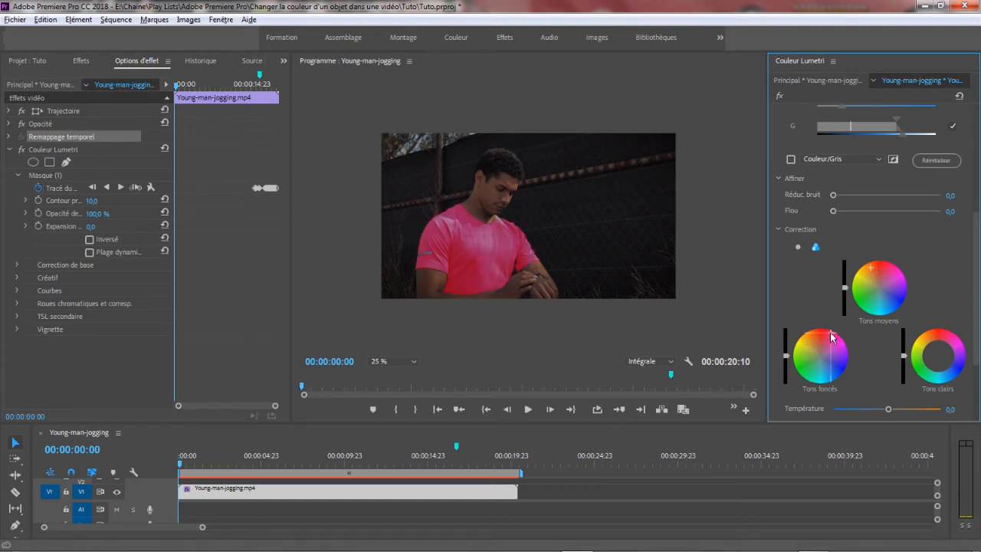
pyautogui.moveTo(944, 339); pyautogui.dragTo(942, 337)
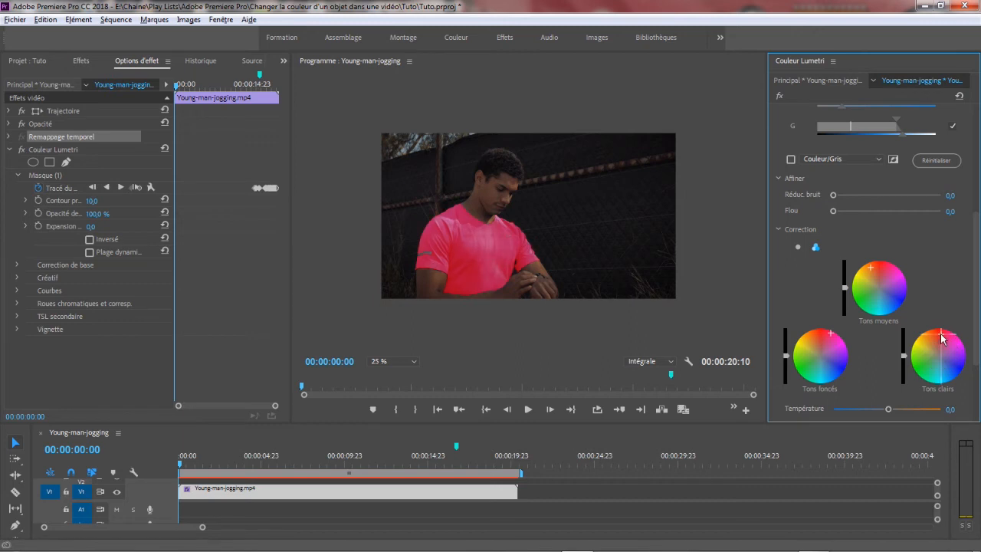
pyautogui.moveTo(830, 340); pyautogui.dragTo(823, 342)
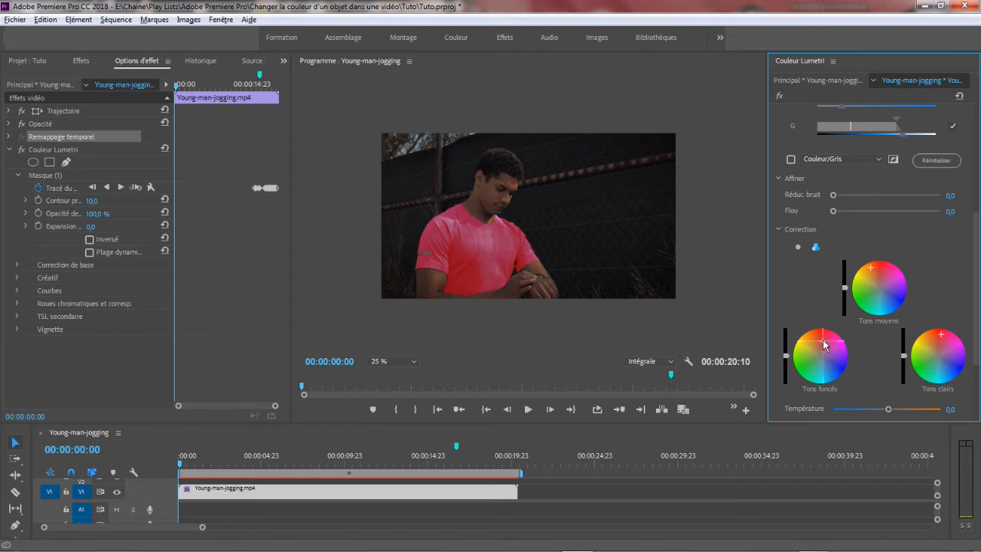
pyautogui.moveTo(940, 335); pyautogui.dragTo(937, 344)
pyautogui.moveTo(837, 354); pyautogui.dragTo(814, 342)
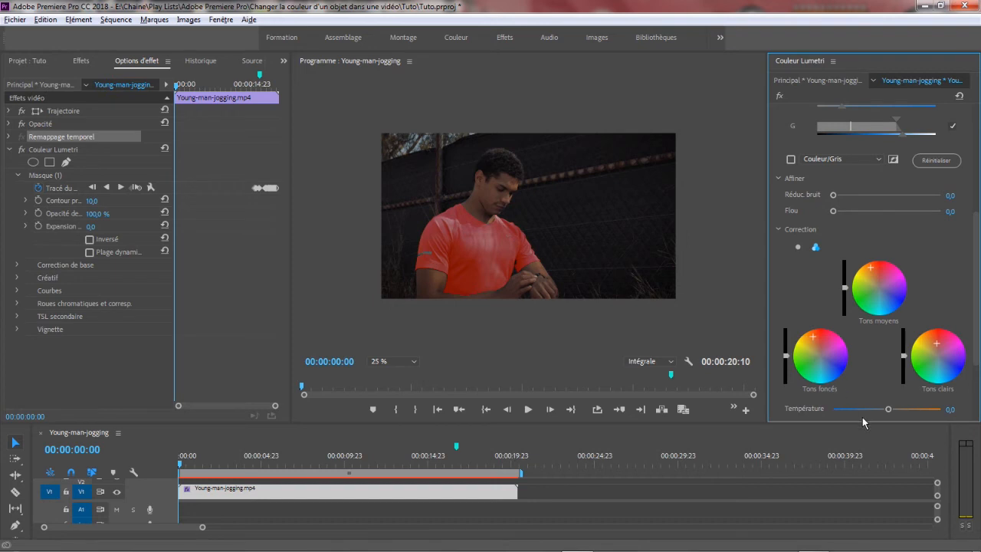
# - Set the secondary correction's tint to 68.2 and contrast to 56.8, and shift the highlights slightly toward blue
pyautogui.scroll(-3, 969, 331)
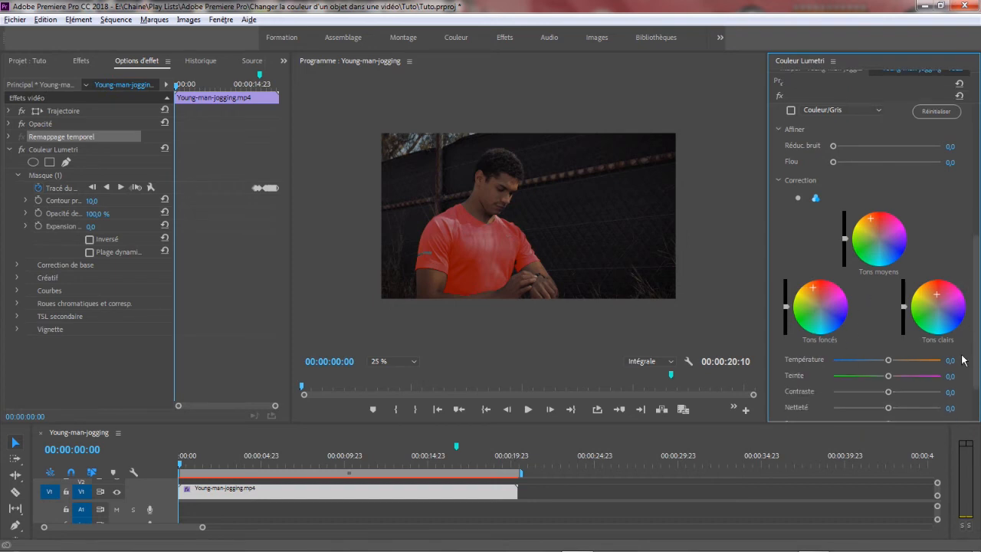
pyautogui.click(924, 340)
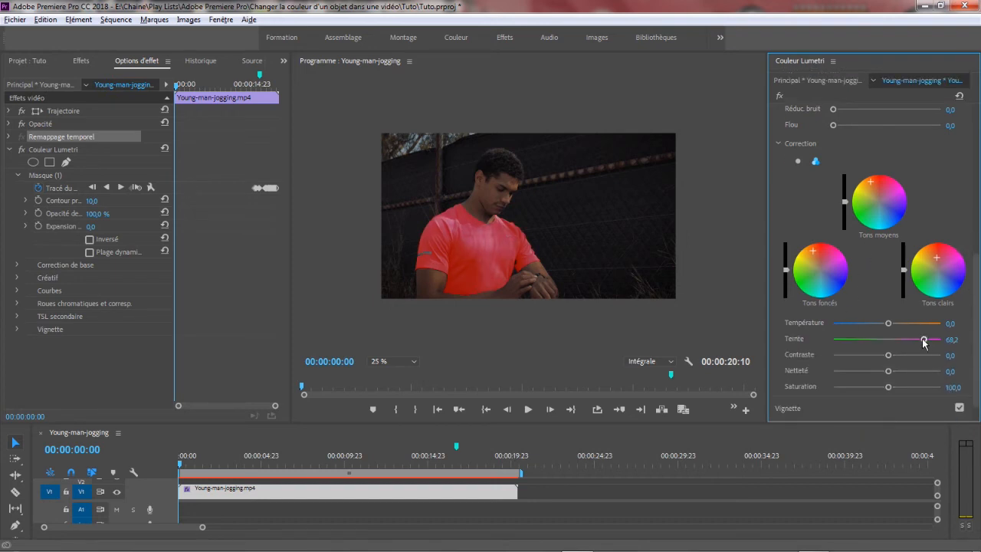
pyautogui.click(877, 355)
pyautogui.click(901, 356)
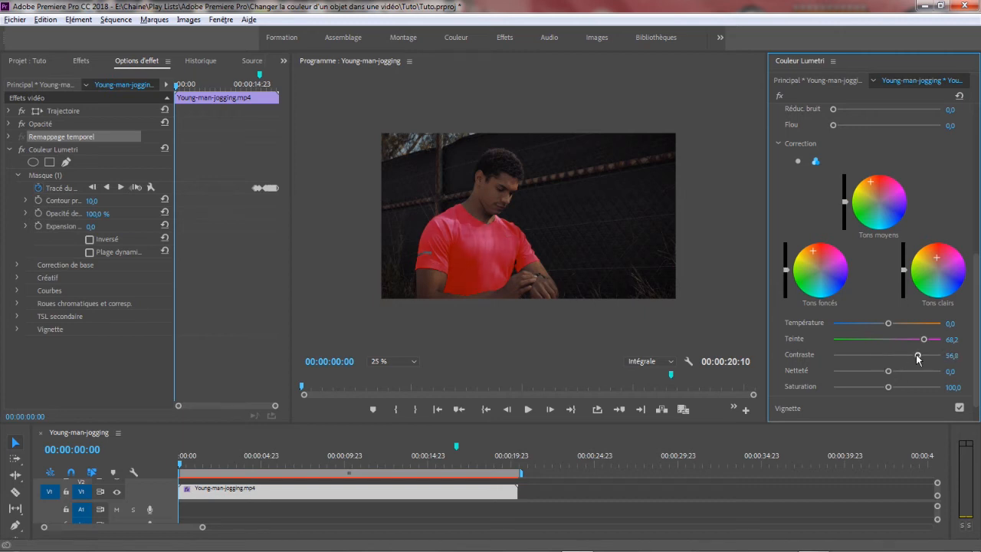
pyautogui.click(944, 277)
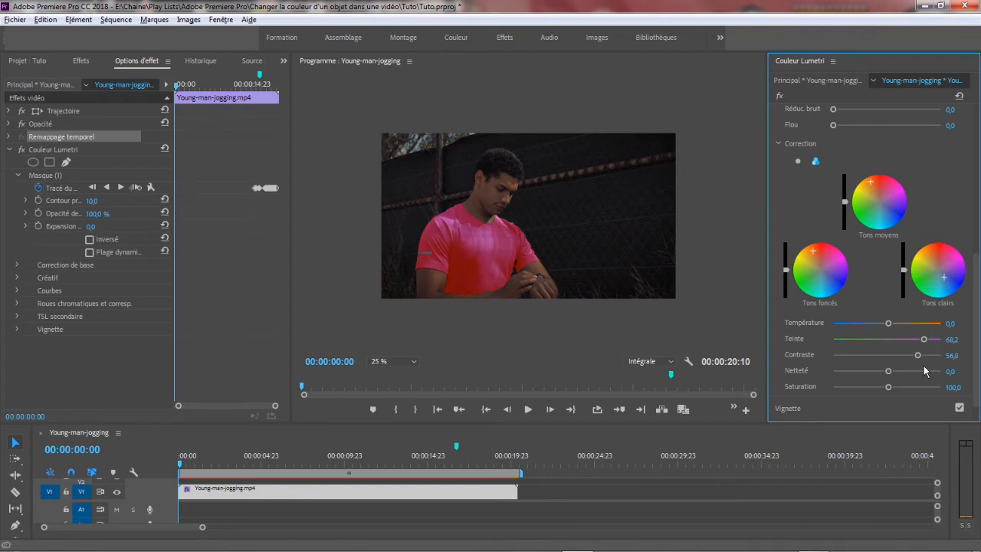
# - Set the correction's saturation to 71.6, tint to 61.4 and temperature to -18.2
pyautogui.click(878, 387)
pyautogui.moveTo(873, 386); pyautogui.dragTo(872, 390)
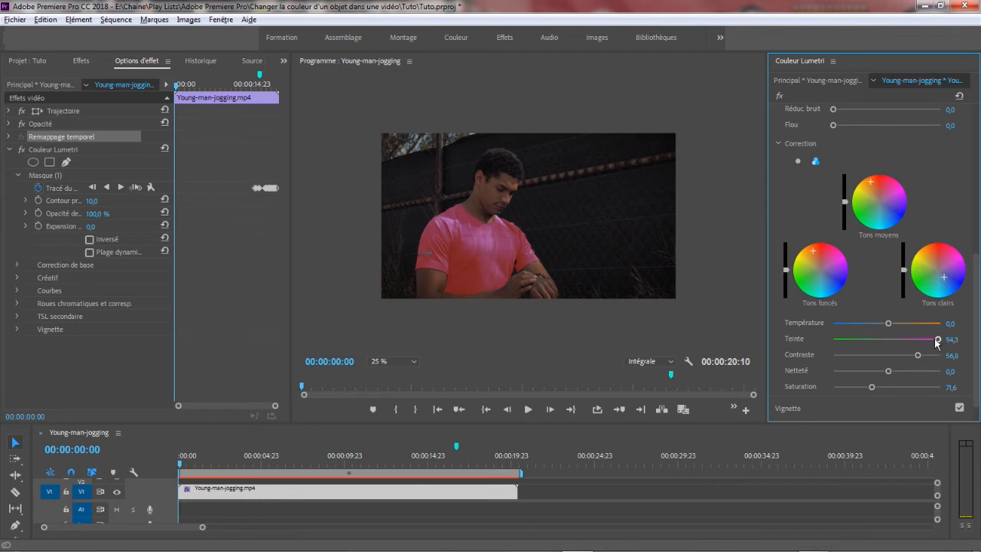
pyautogui.moveTo(935, 339); pyautogui.dragTo(876, 325)
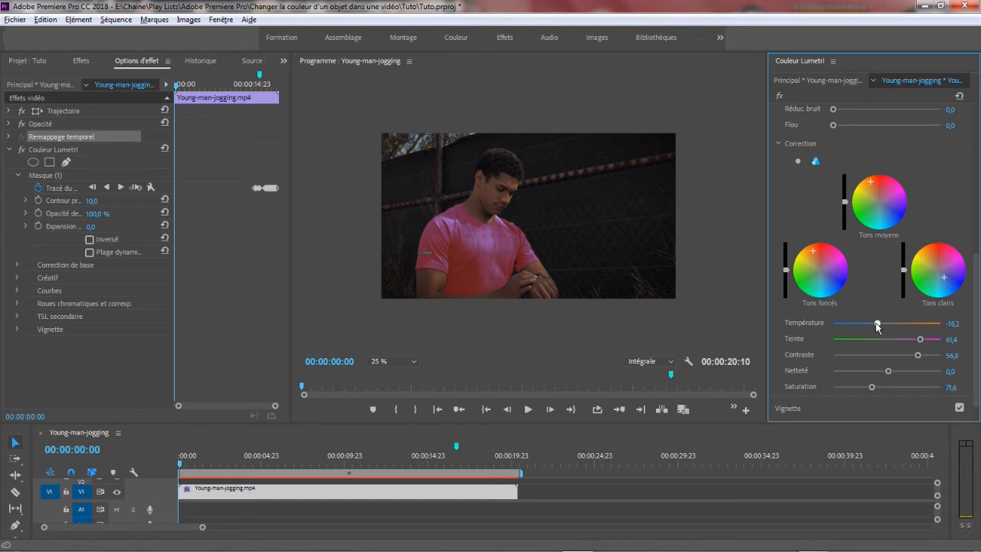
# - Play back the pink shirt version to 00:00:10:17, return to the start and save the project
pyautogui.click(528, 409)
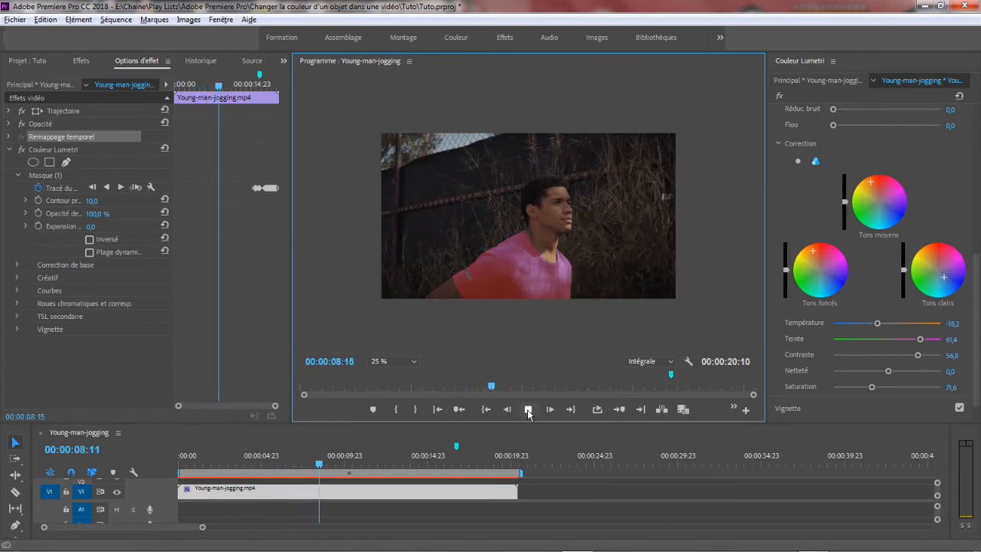
pyautogui.click(528, 411)
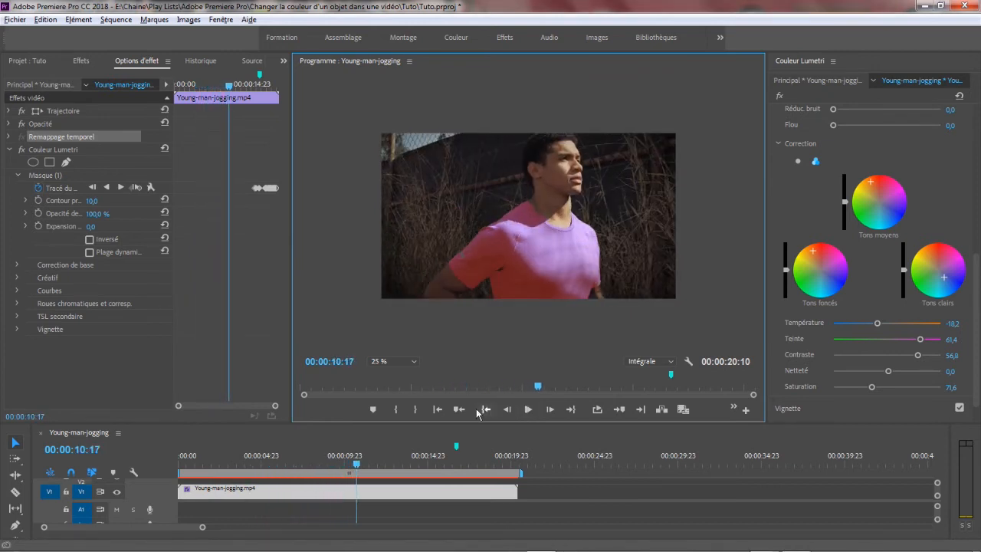
pyautogui.click(439, 410)
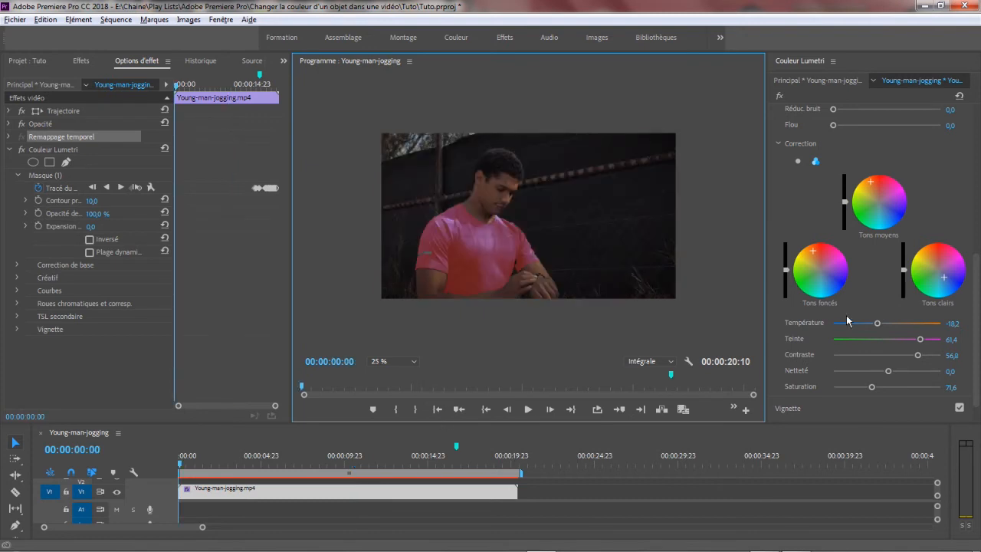
pyautogui.hotkey('ctrl', 's')
# - Recolour the shirt brown by shifting midtones and highlights to yellow-orange and setting the shadows only slightly off neutral
pyautogui.moveTo(866, 190); pyautogui.dragTo(861, 194)
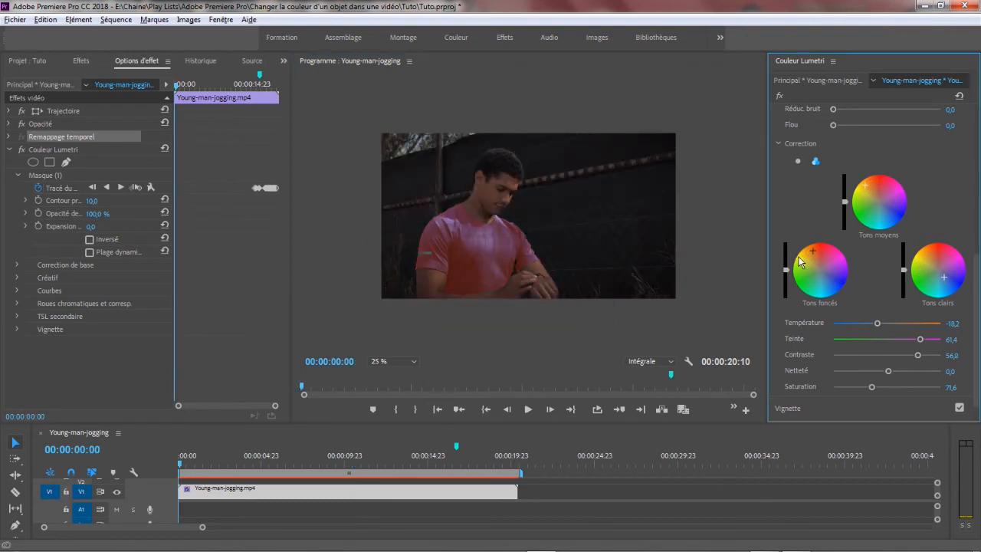
pyautogui.moveTo(799, 261); pyautogui.dragTo(802, 256)
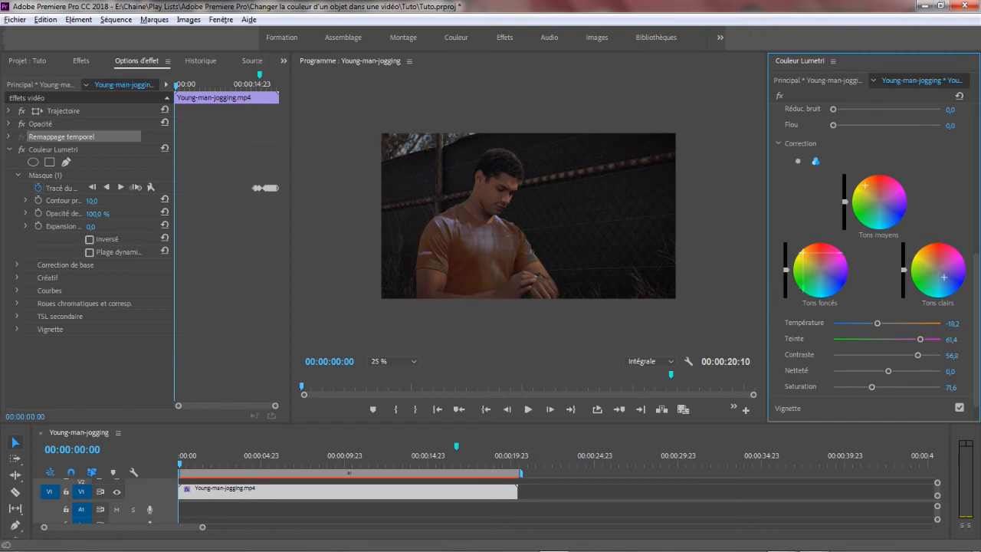
pyautogui.moveTo(920, 252); pyautogui.dragTo(920, 255)
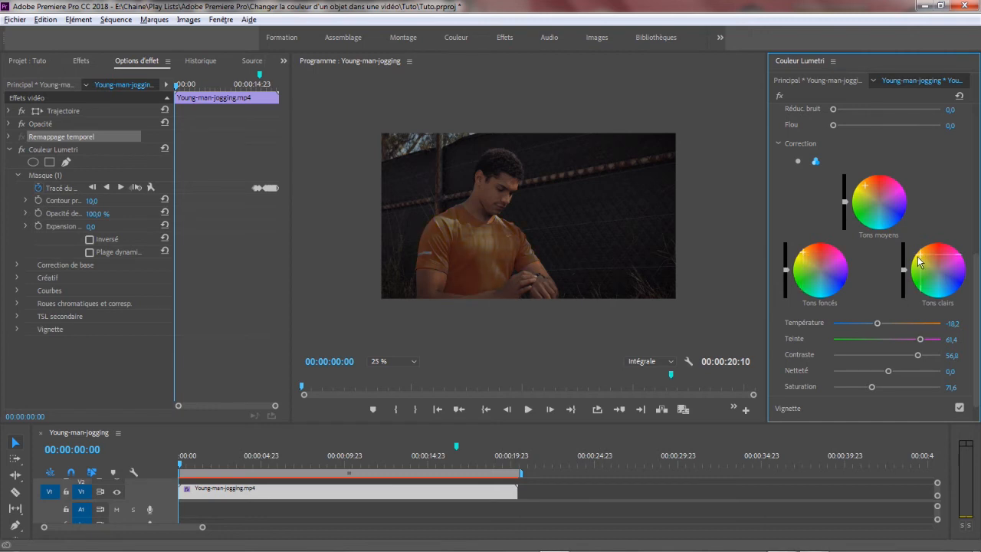
pyautogui.click(815, 265)
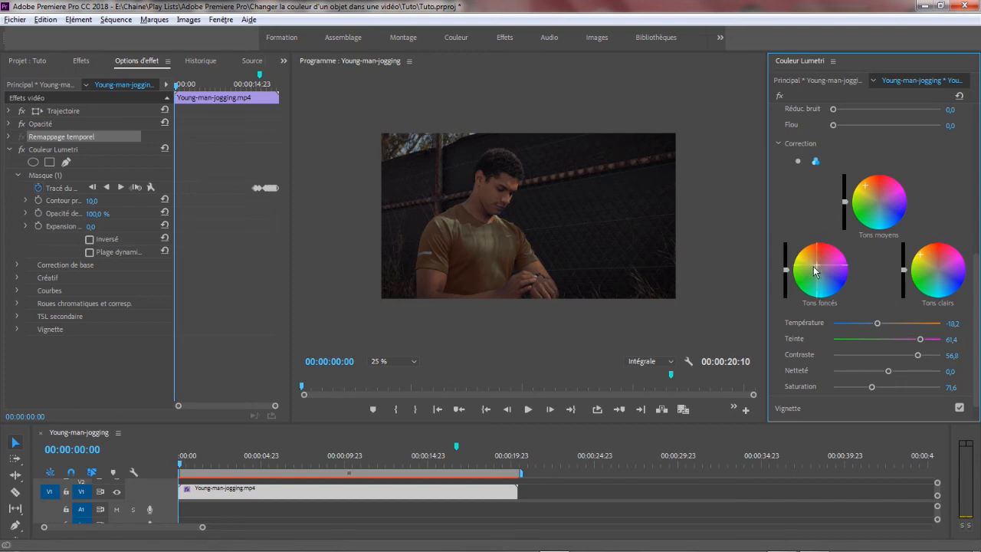
# - Shift the shadows toward yellow and set the correction's temperature to 0
pyautogui.moveTo(815, 270); pyautogui.dragTo(801, 258)
pyautogui.moveTo(879, 323); pyautogui.dragTo(893, 323)
pyautogui.click(951, 324)
pyautogui.write('0')
pyautogui.press('Return')
# - Set the secondary correction's tint, contrast and saturation all to 0
pyautogui.click(953, 339)
pyautogui.write('0')
pyautogui.click(954, 355)
pyautogui.write('0')
pyautogui.press('Return')
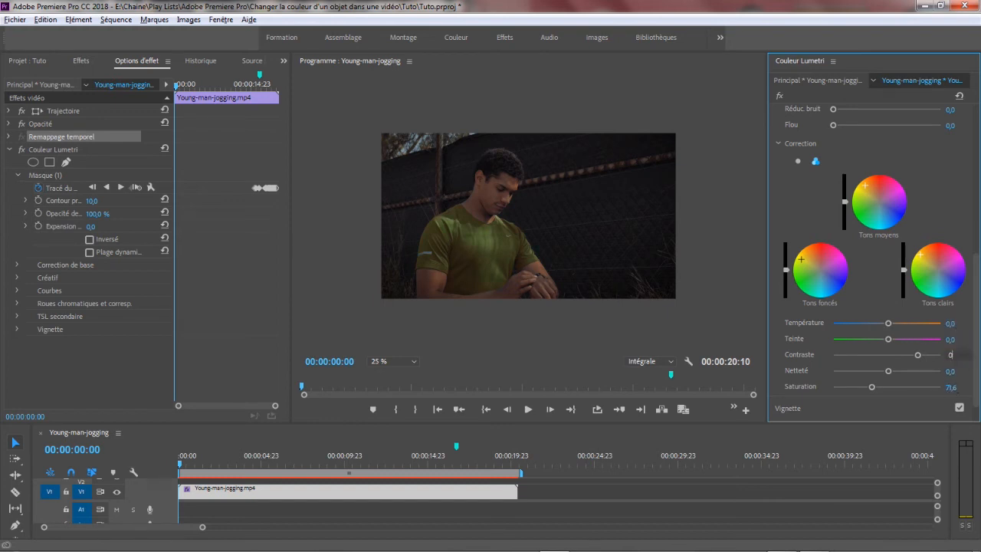
pyautogui.click(951, 387)
pyautogui.write('0')
pyautogui.press('Return')
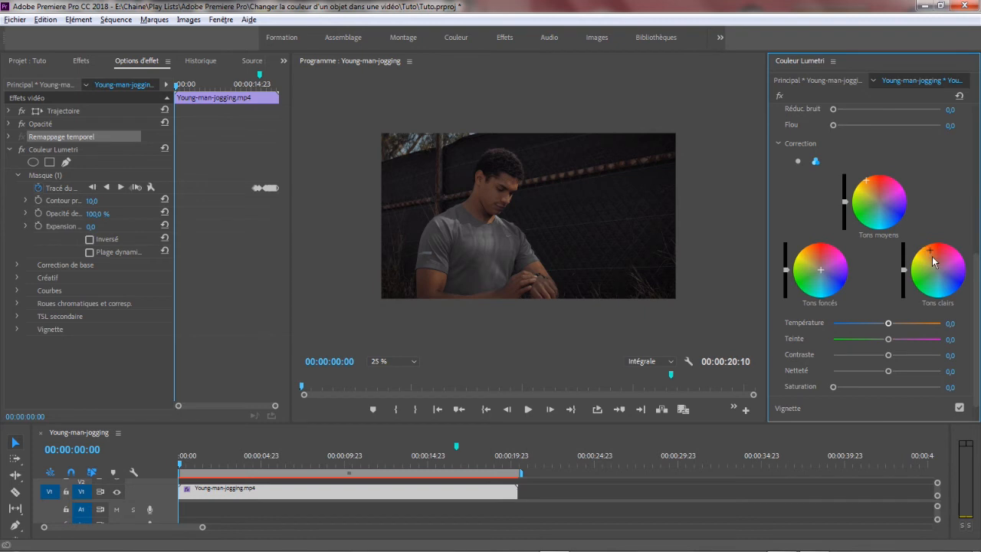
# - Recolour the shirt orange-red by shifting shadows and midtones toward orange-red, setting highlights near neutral and saturation to 105.7
pyautogui.moveTo(819, 269); pyautogui.dragTo(809, 255)
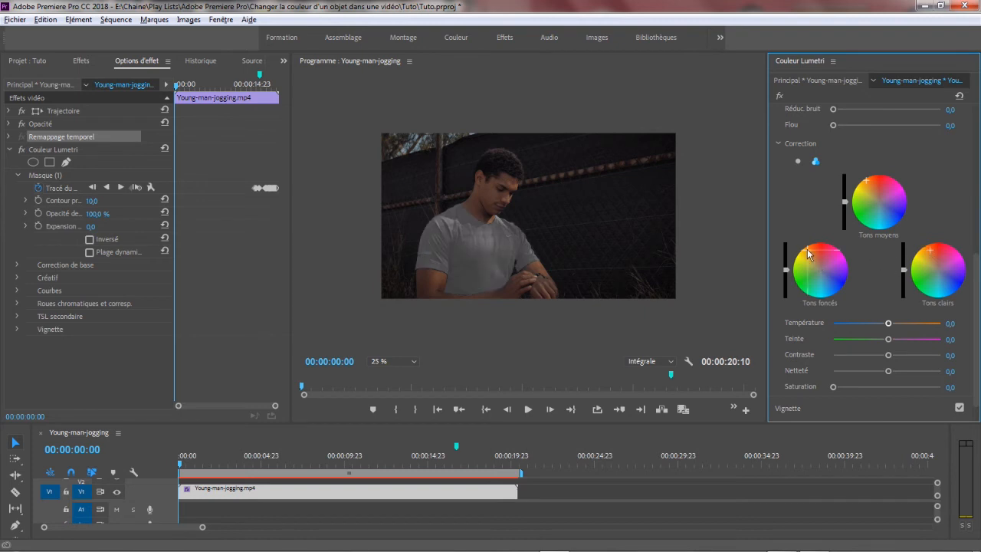
pyautogui.click(872, 185)
pyautogui.moveTo(932, 291); pyautogui.dragTo(936, 263)
pyautogui.moveTo(834, 387); pyautogui.dragTo(890, 387)
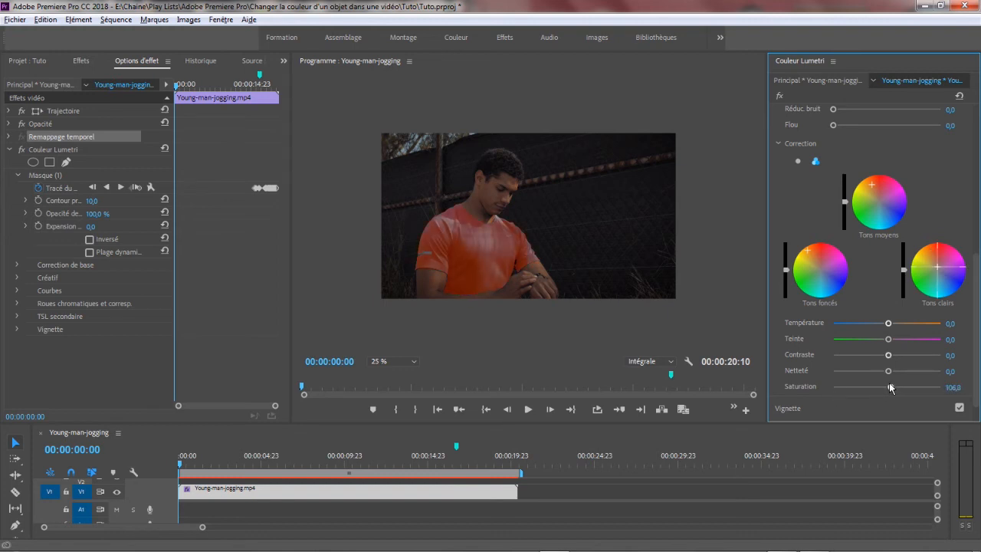
# - Refine the orange shirt with temperature 97.7, tint -67.0, contrast -25.0 and saturation 103.4, shifting shadows toward red and highlights toward orange
pyautogui.moveTo(889, 323); pyautogui.dragTo(940, 324)
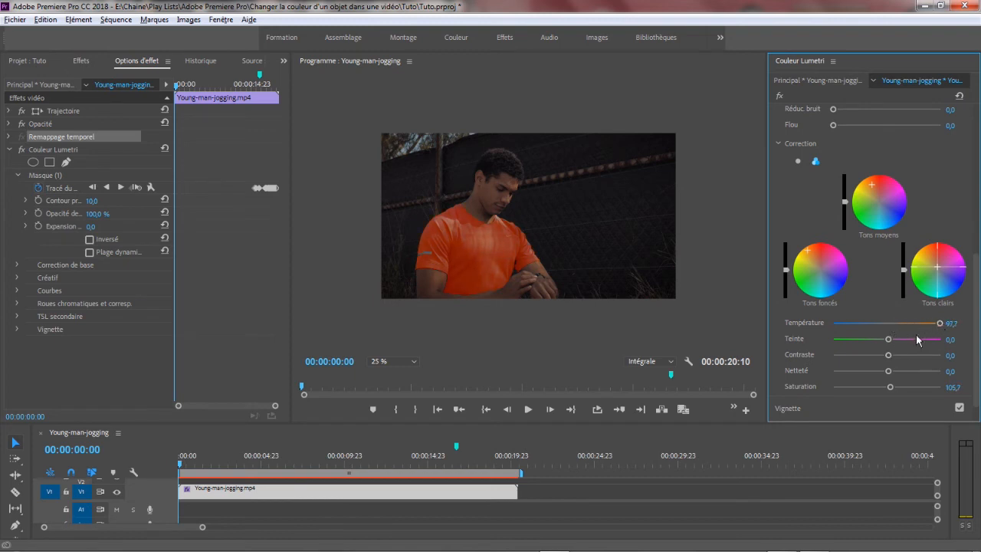
pyautogui.moveTo(888, 355); pyautogui.dragTo(889, 385)
pyautogui.moveTo(888, 339); pyautogui.dragTo(873, 357)
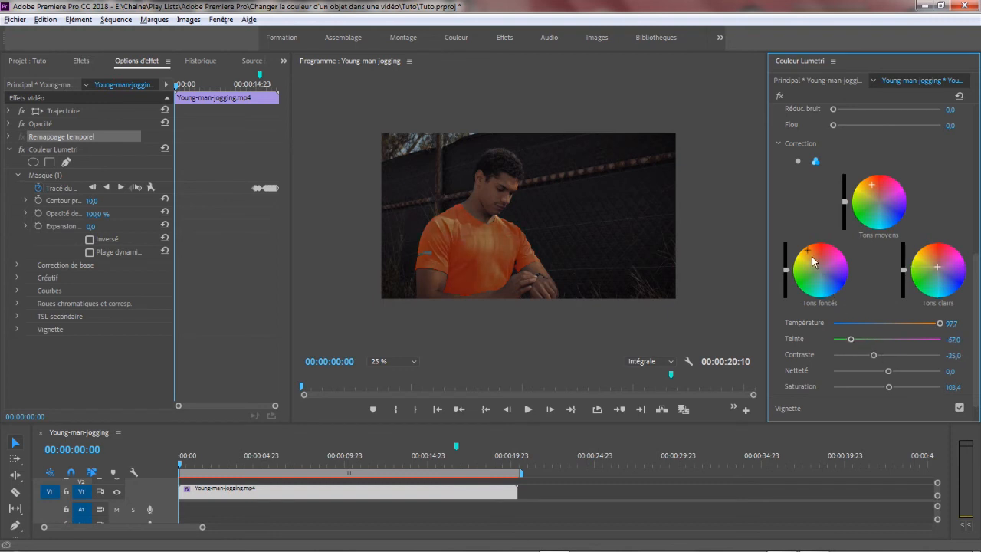
pyautogui.moveTo(813, 256); pyautogui.dragTo(827, 256)
# - Play back the orange shirt version to 00:00:08:11 and return to the start of the sequence
pyautogui.click(528, 414)
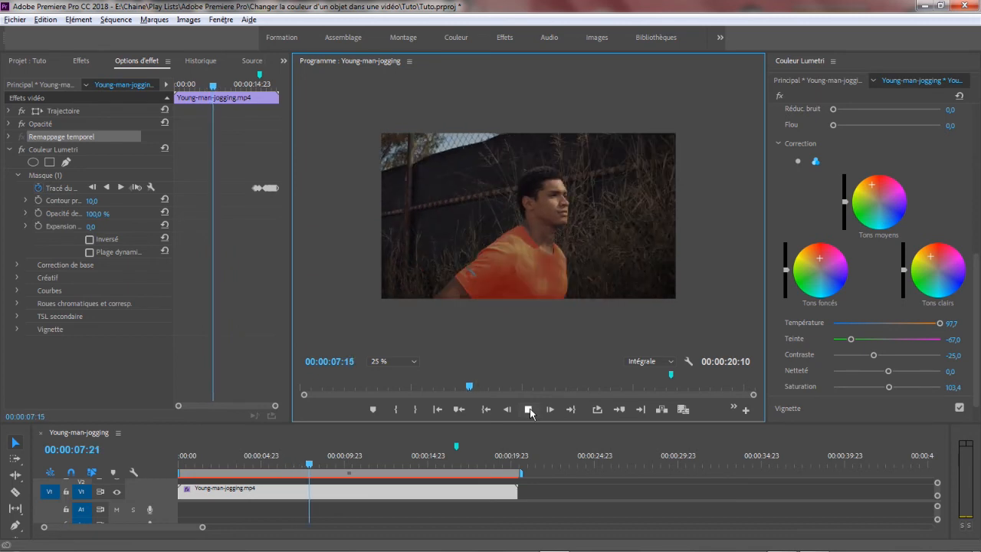
pyautogui.click(529, 409)
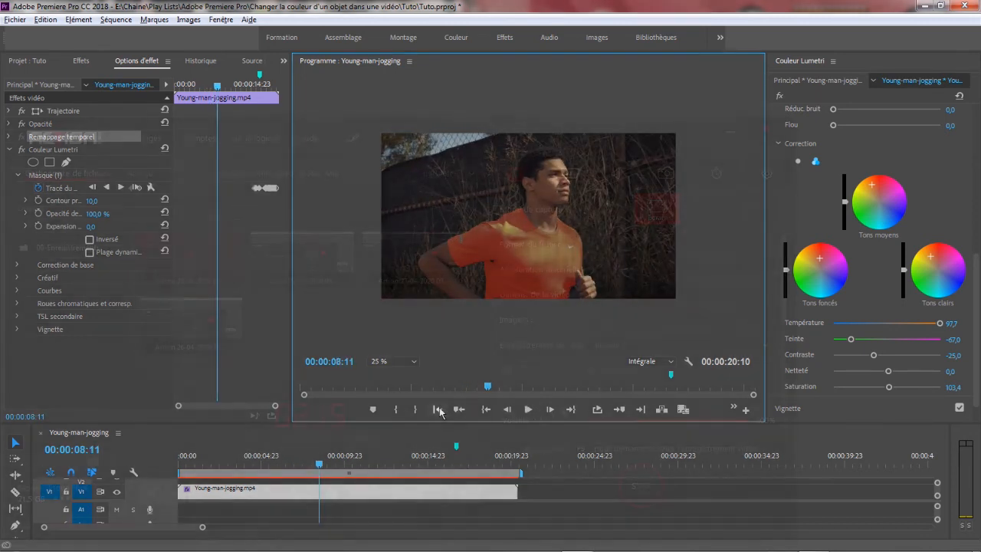
pyautogui.click(438, 409)
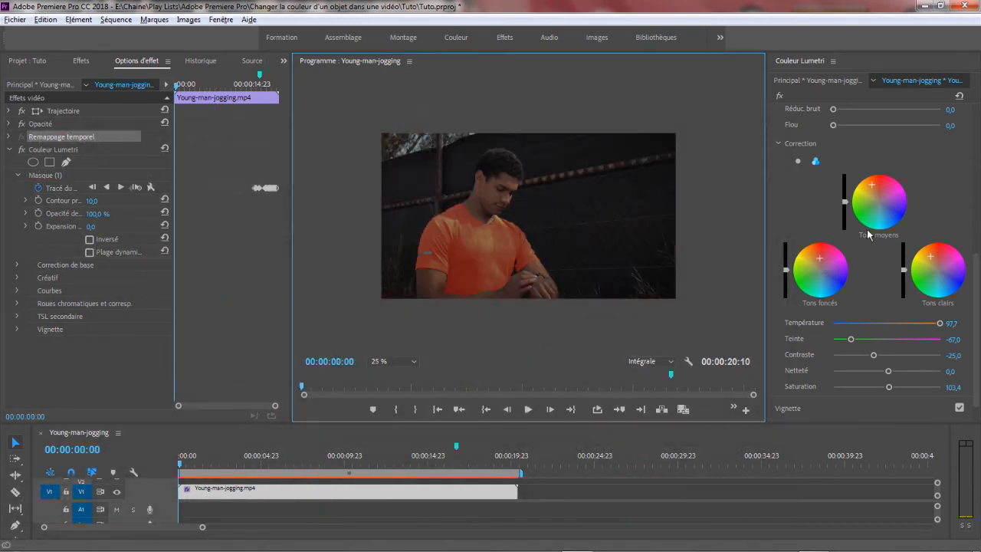
# - Recolour the shirt blue by shifting midtones and shadows toward blue and setting temperature and tint to 0
pyautogui.moveTo(872, 185); pyautogui.dragTo(900, 221)
pyautogui.moveTo(820, 258); pyautogui.dragTo(840, 274)
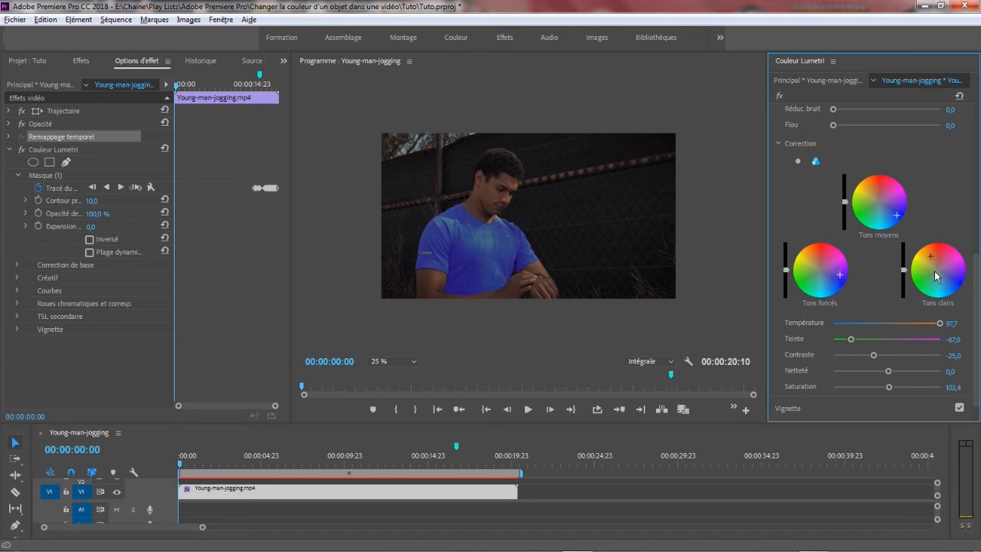
pyautogui.moveTo(939, 322); pyautogui.dragTo(887, 328)
pyautogui.click(951, 323)
pyautogui.write('0')
pyautogui.click(956, 337)
pyautogui.write('0')
pyautogui.press('Return')
# - Set the blue correction's saturation to 43.2 and contrast to 98.9, and adjust the shadows' brightness and colour to near neutral
pyautogui.moveTo(889, 387); pyautogui.dragTo(857, 392)
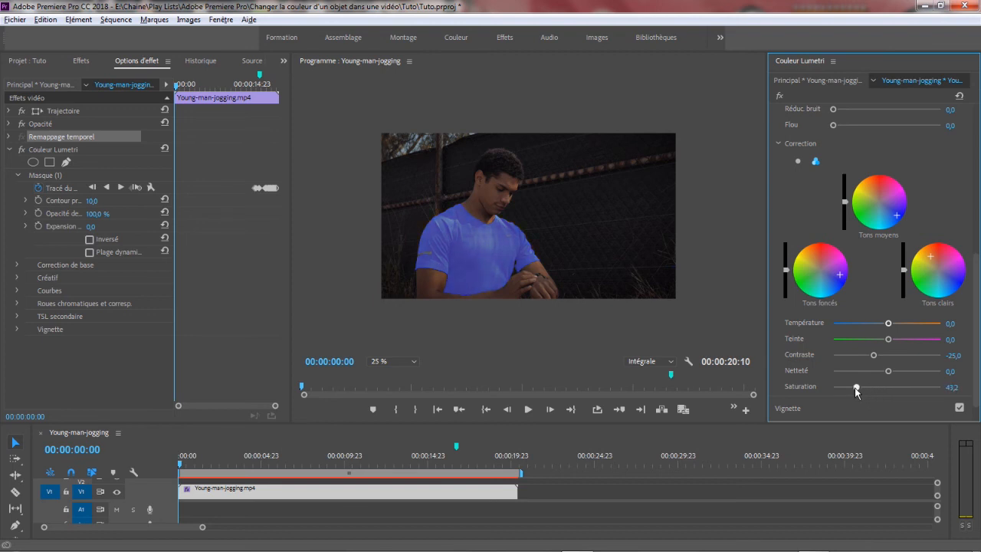
pyautogui.moveTo(874, 359); pyautogui.dragTo(942, 366)
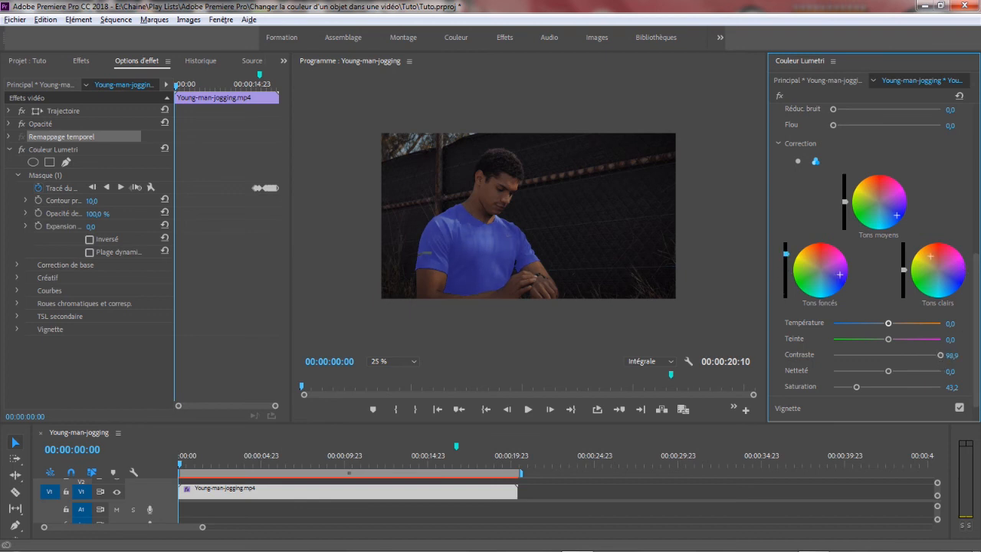
pyautogui.moveTo(786, 253); pyautogui.dragTo(786, 272)
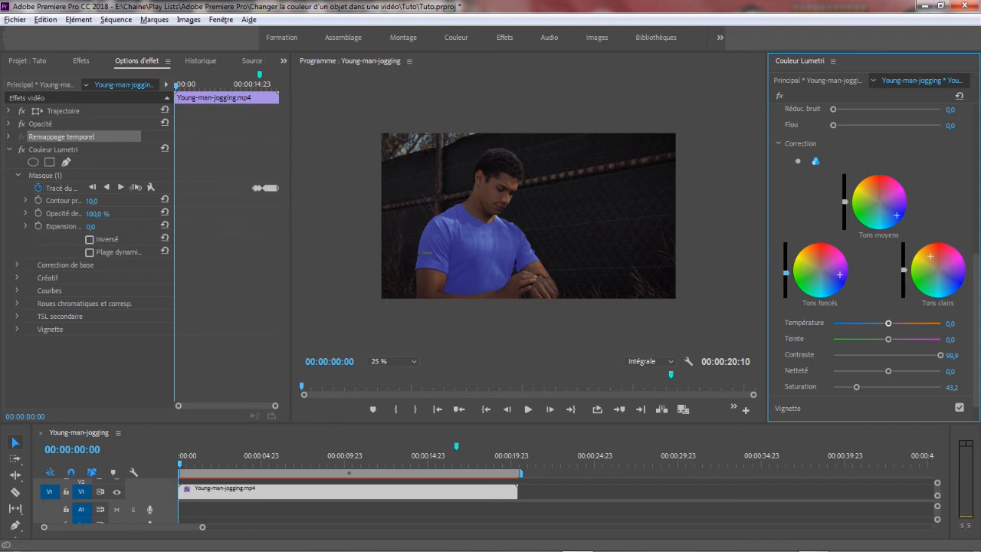
pyautogui.click(825, 272)
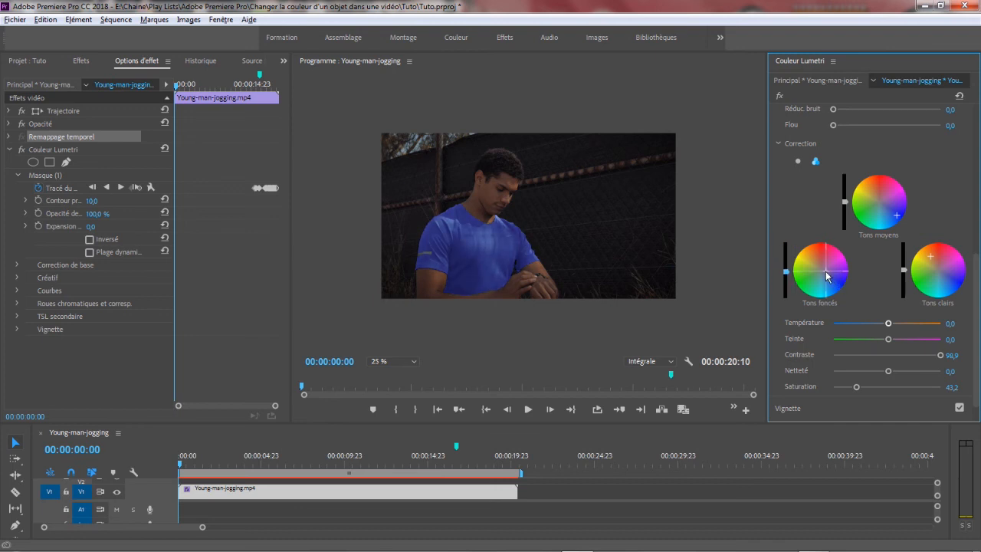